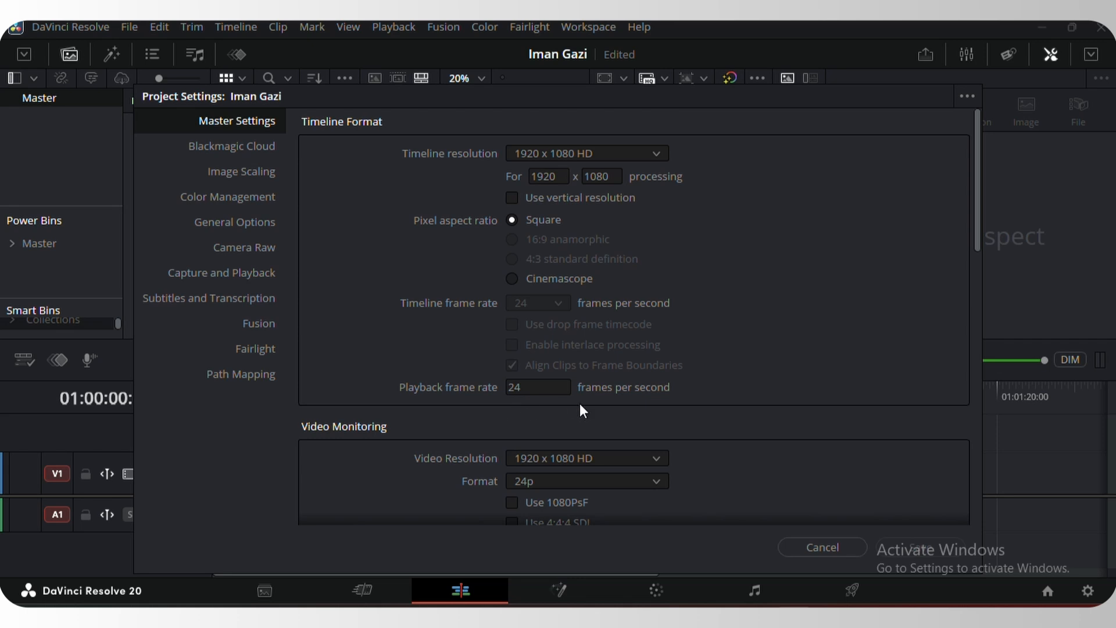
Save the project settings and add a Fusion Composition at the start of track V1, extended to about 10 seconds 10 frames
click(912, 547)
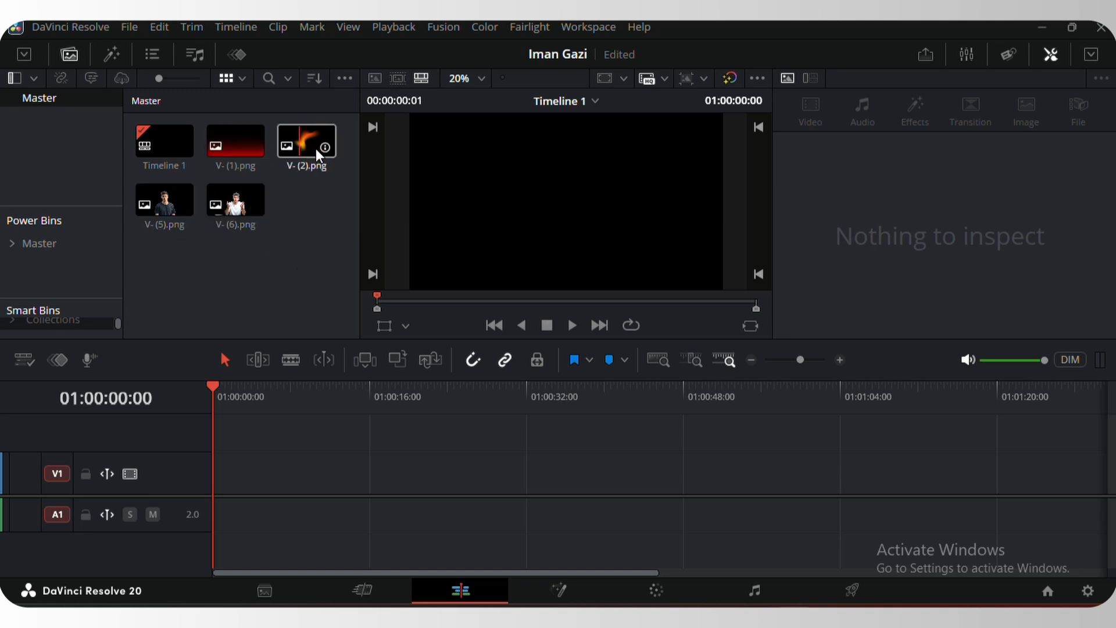
click(109, 54)
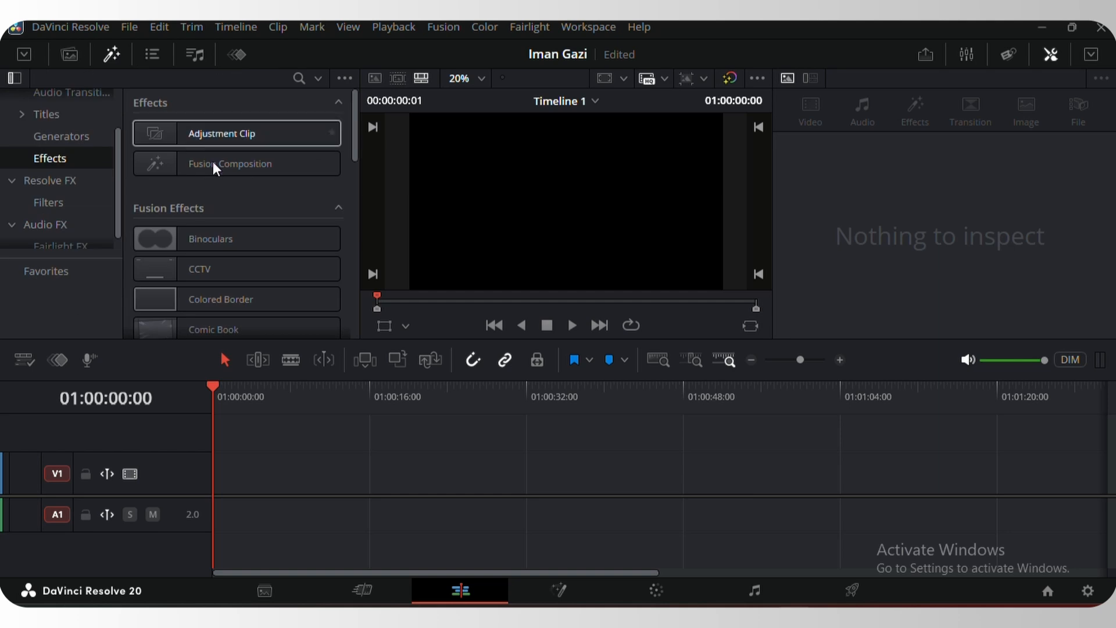
drag(215, 165, 187, 494)
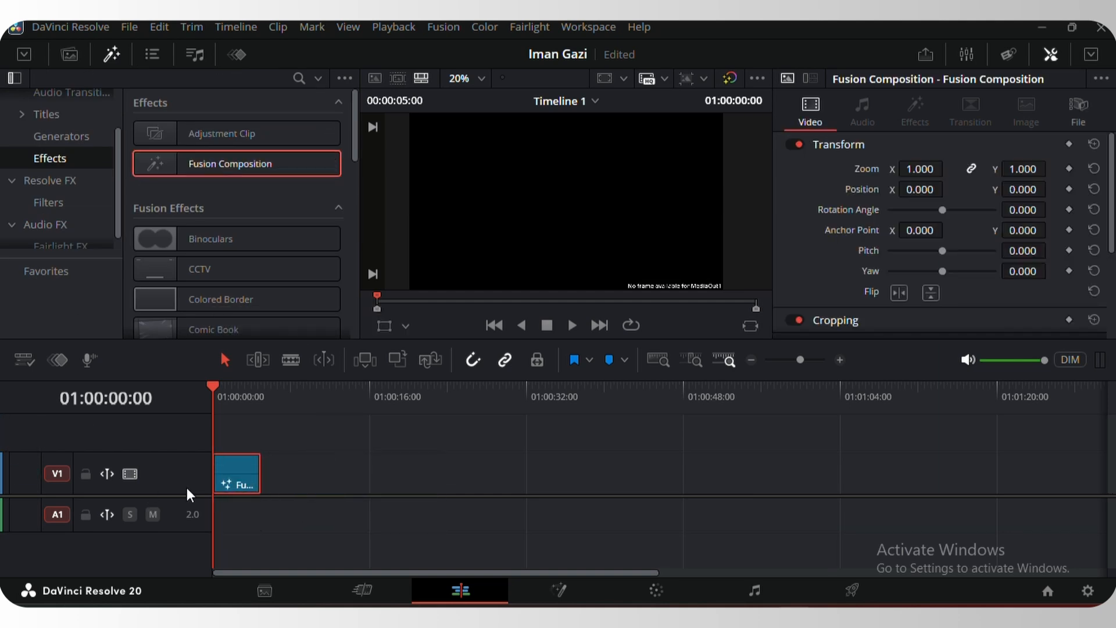
drag(260, 479, 316, 480)
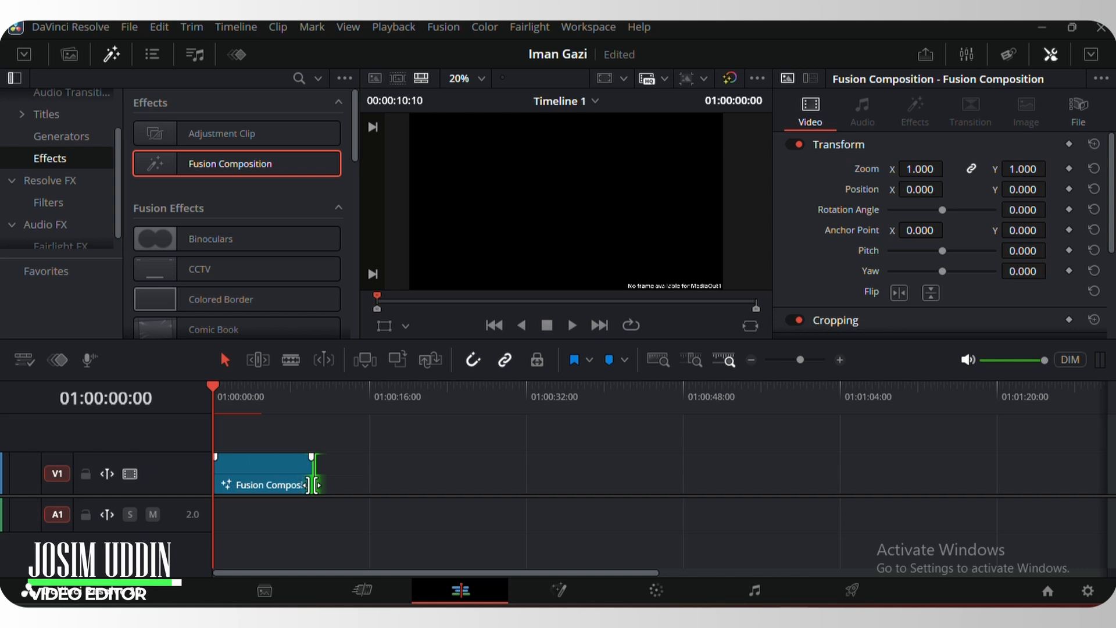
Open the Fusion Composition clip in the Fusion page
click(276, 481)
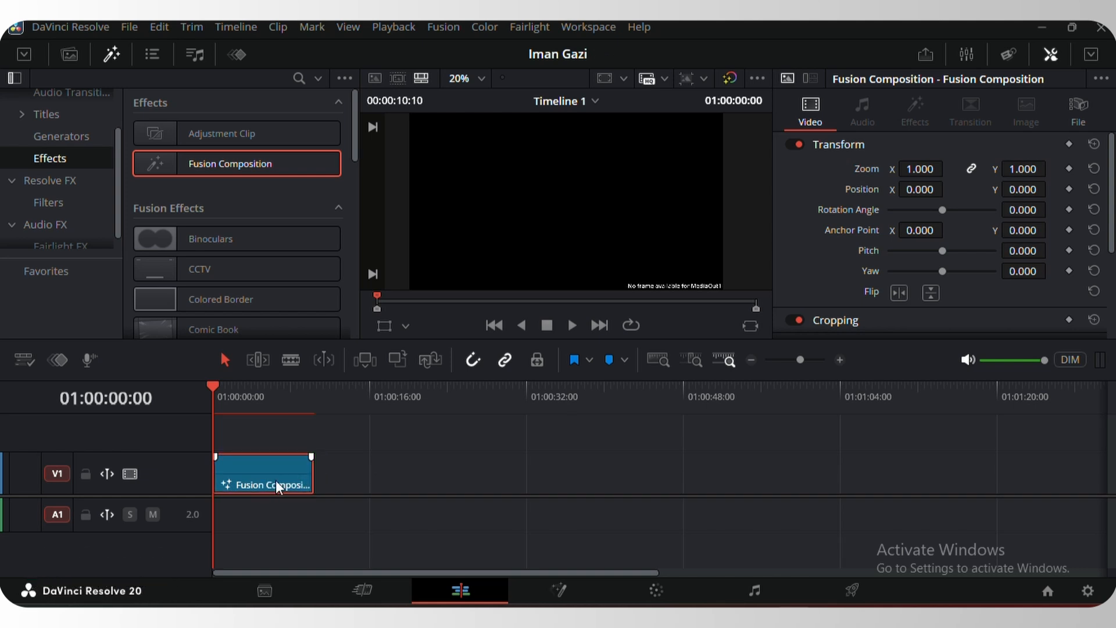
right_click(277, 479)
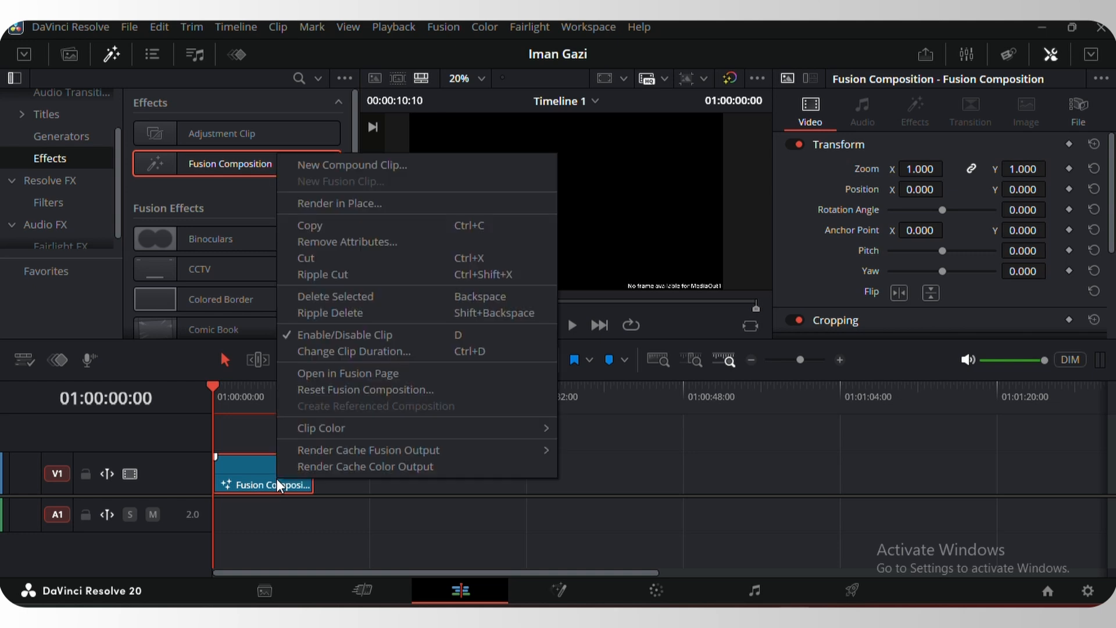
click(340, 371)
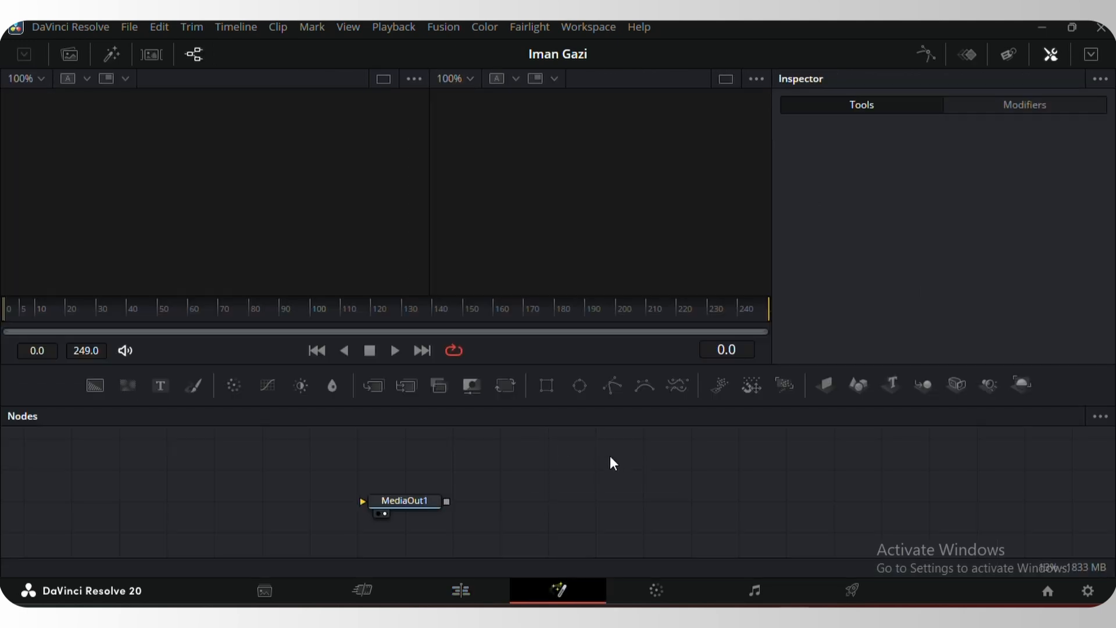
Add a Background node feeding MediaOut1 and make it fully transparent with an alpha of 0
drag(413, 504, 700, 533)
drag(95, 386, 703, 521)
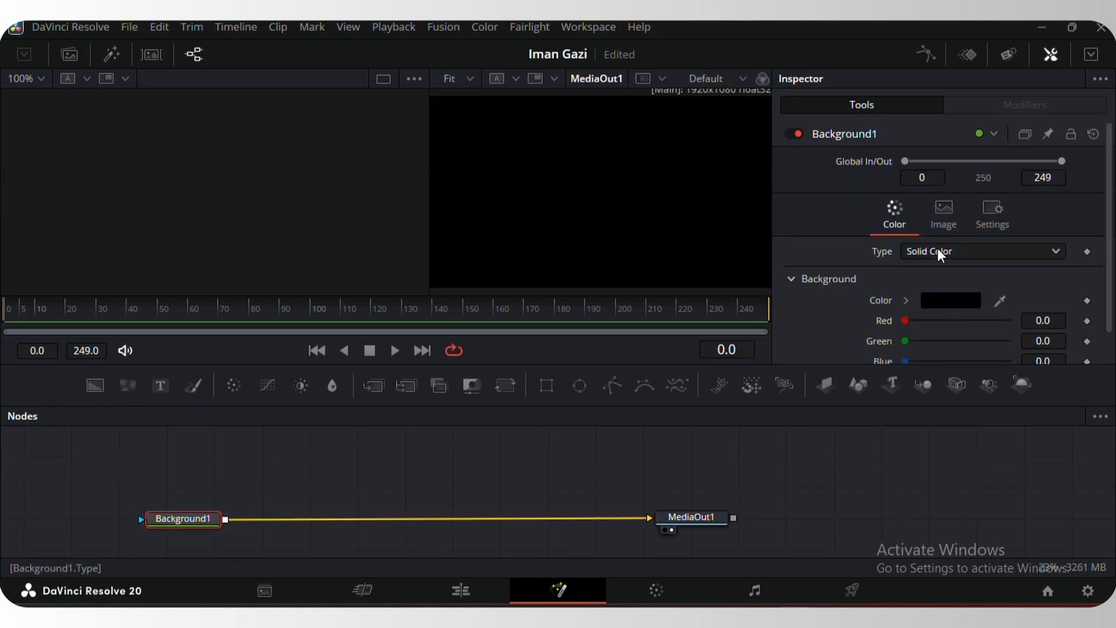
scroll(960, 265, down, 1)
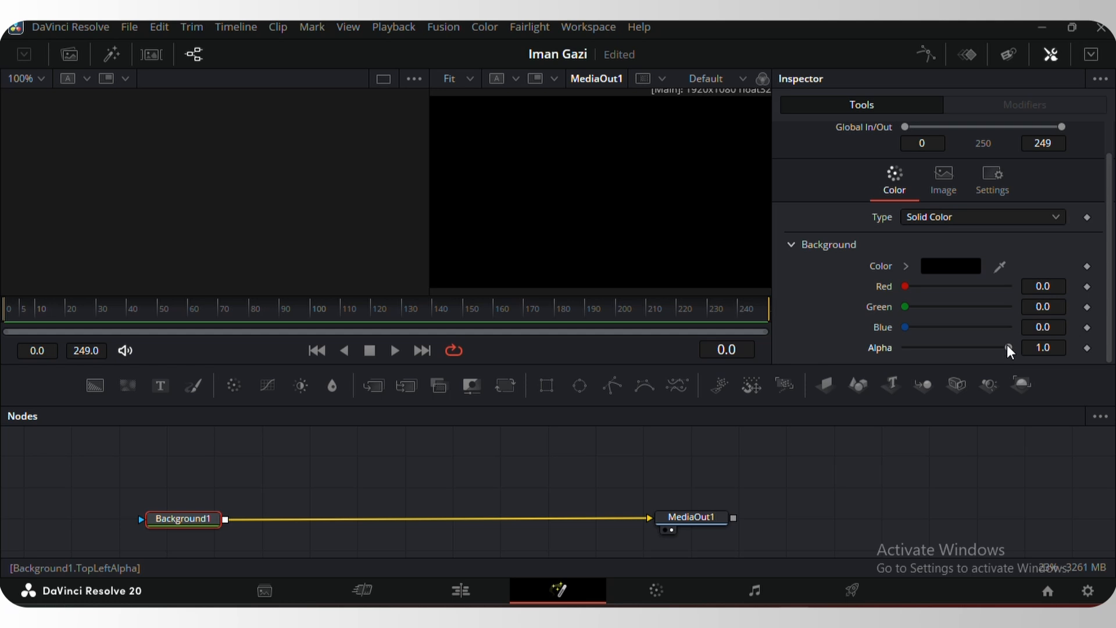
drag(1008, 347, 854, 391)
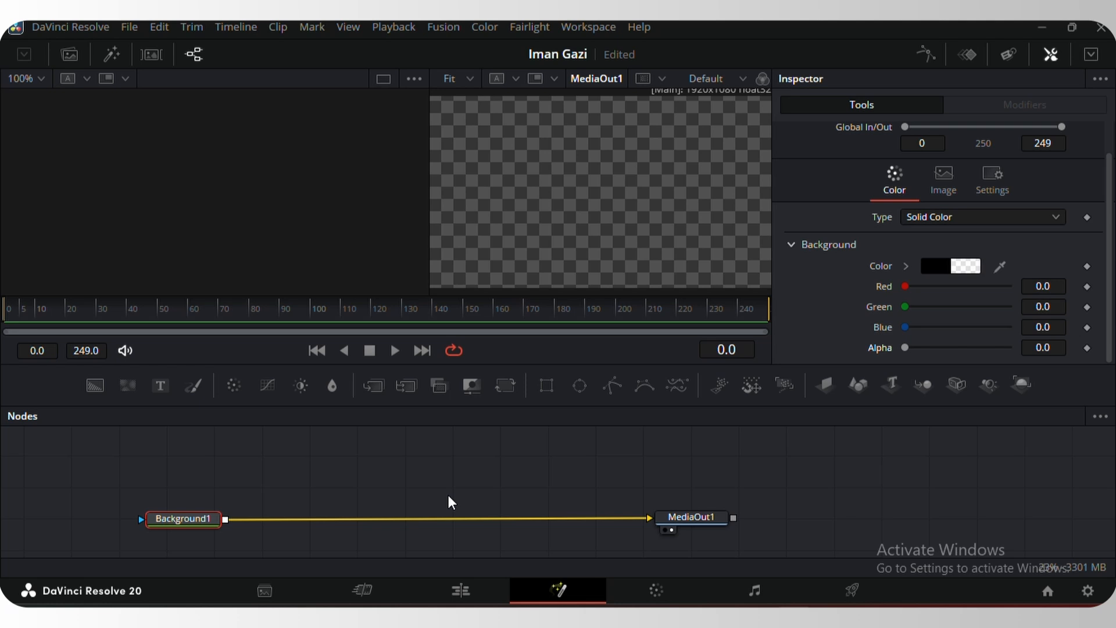
Merge a second Background node over Background1 and place it above the merge node
click(324, 495)
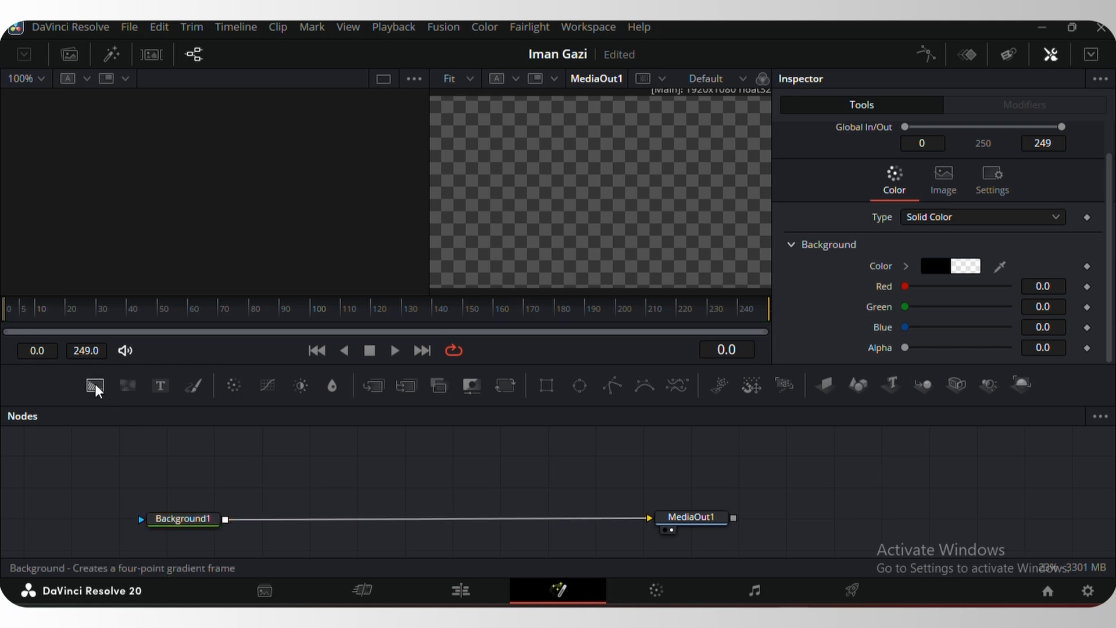
drag(93, 385, 222, 520)
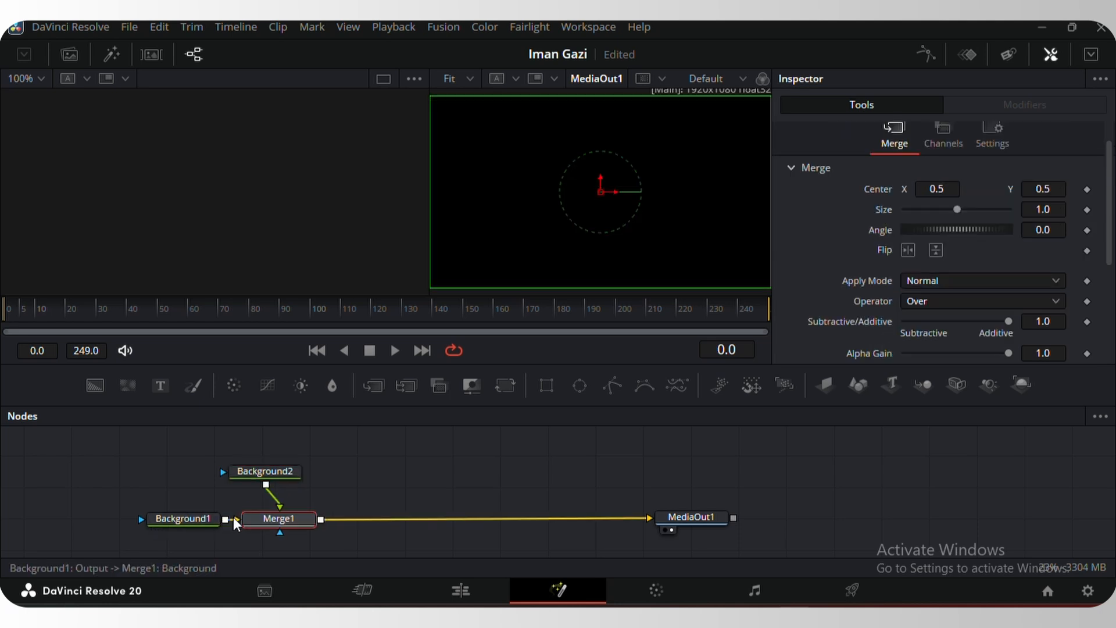
drag(286, 476, 277, 477)
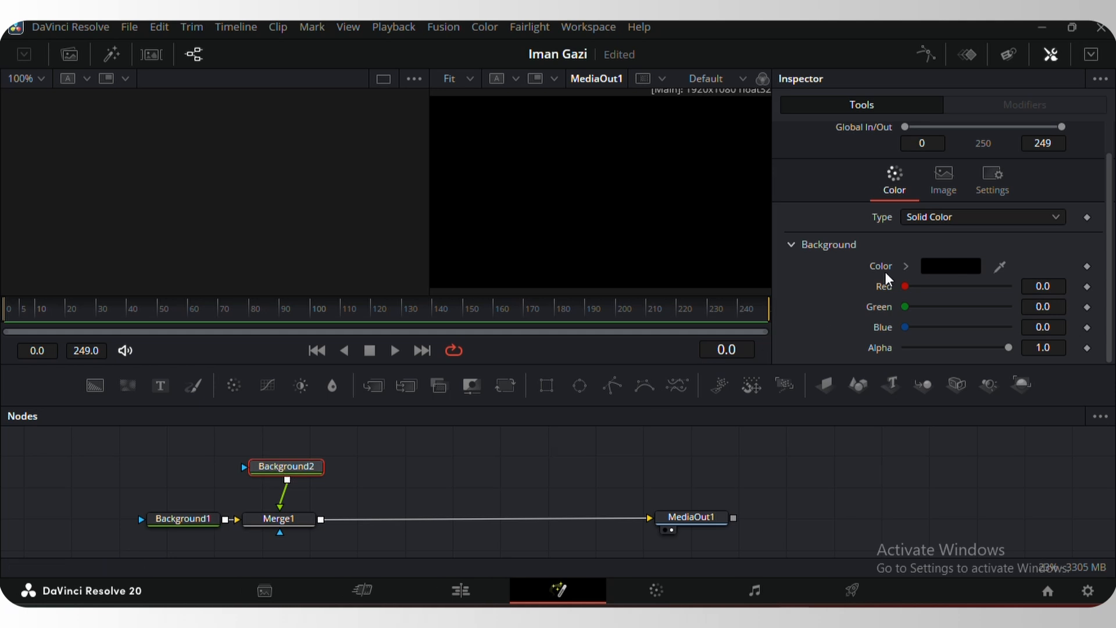
Make Background2 a linear gradient running nearly vertically, from black below the frame's lower edge to white above its upper edge
click(957, 218)
click(955, 311)
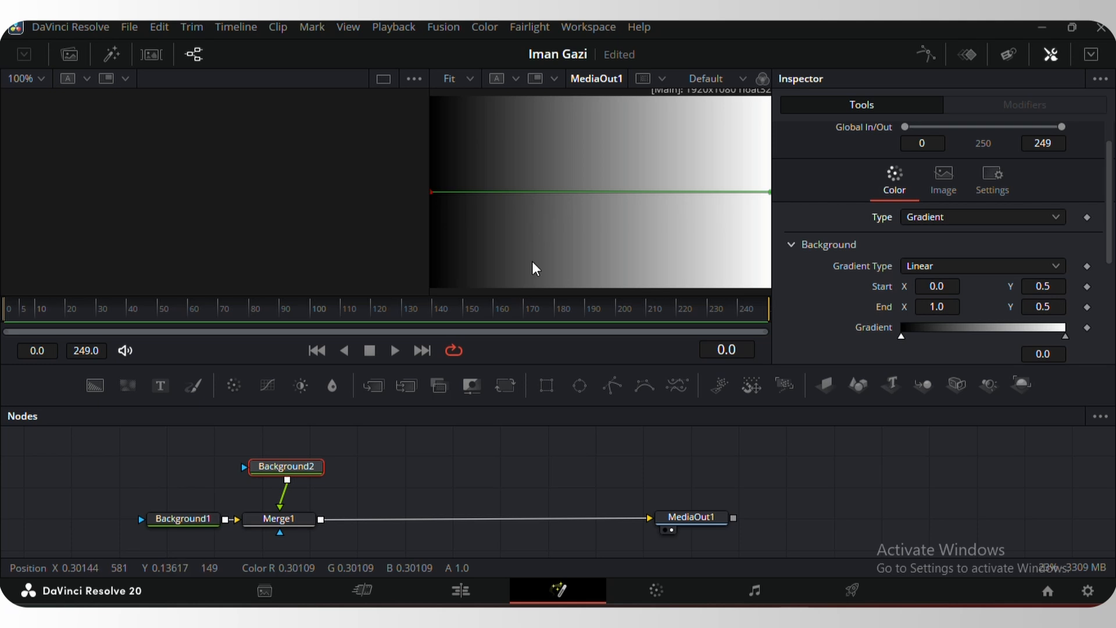
scroll(534, 262, down, 1)
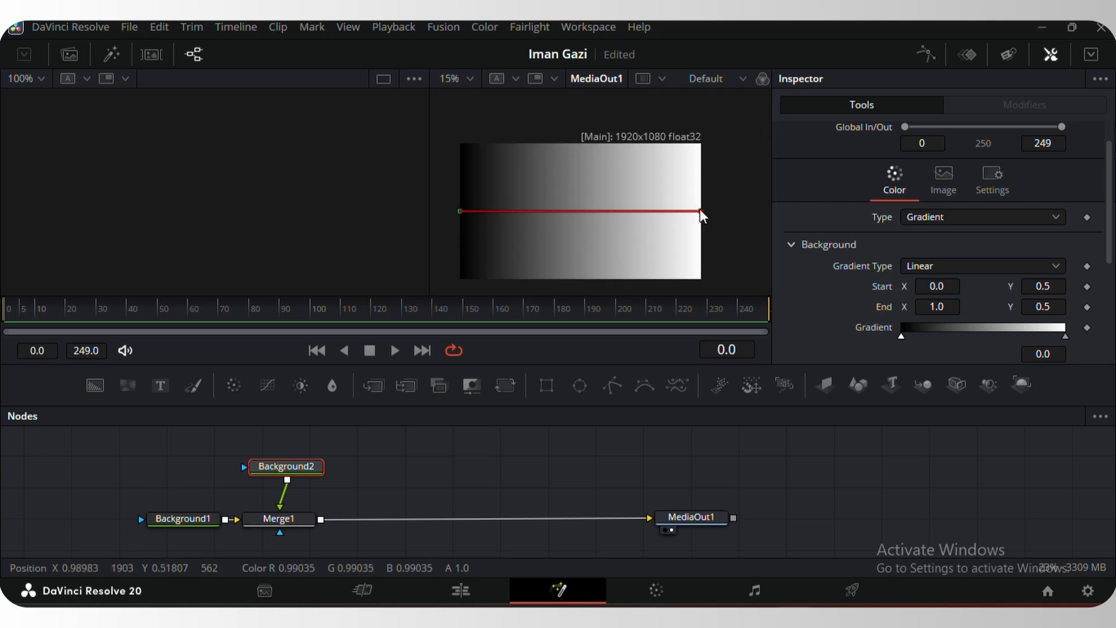
drag(700, 211, 610, 125)
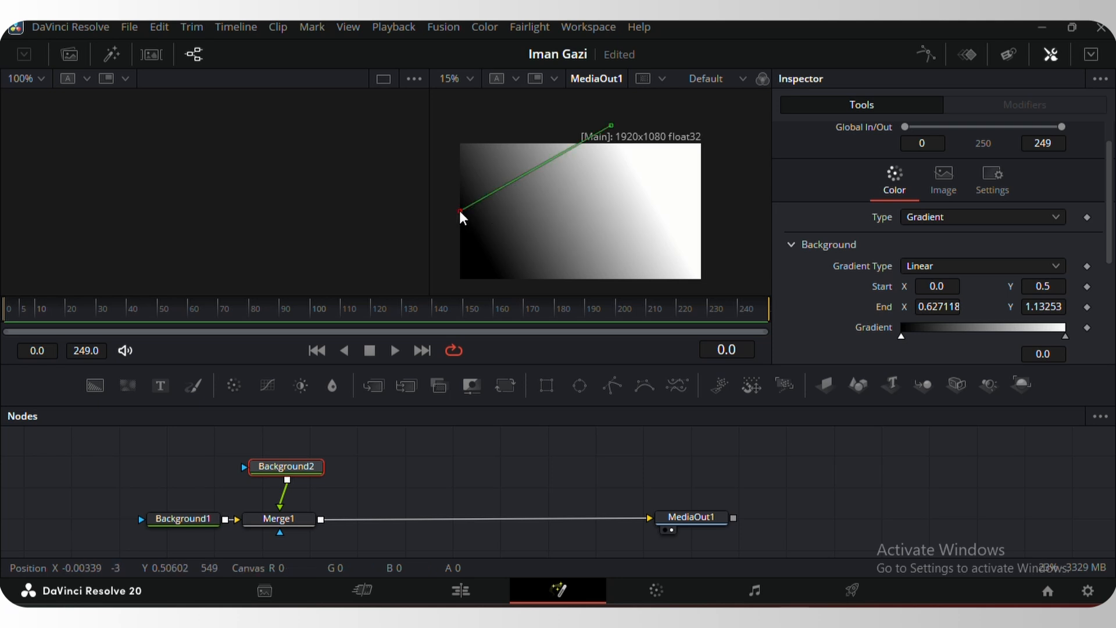
drag(460, 212, 606, 299)
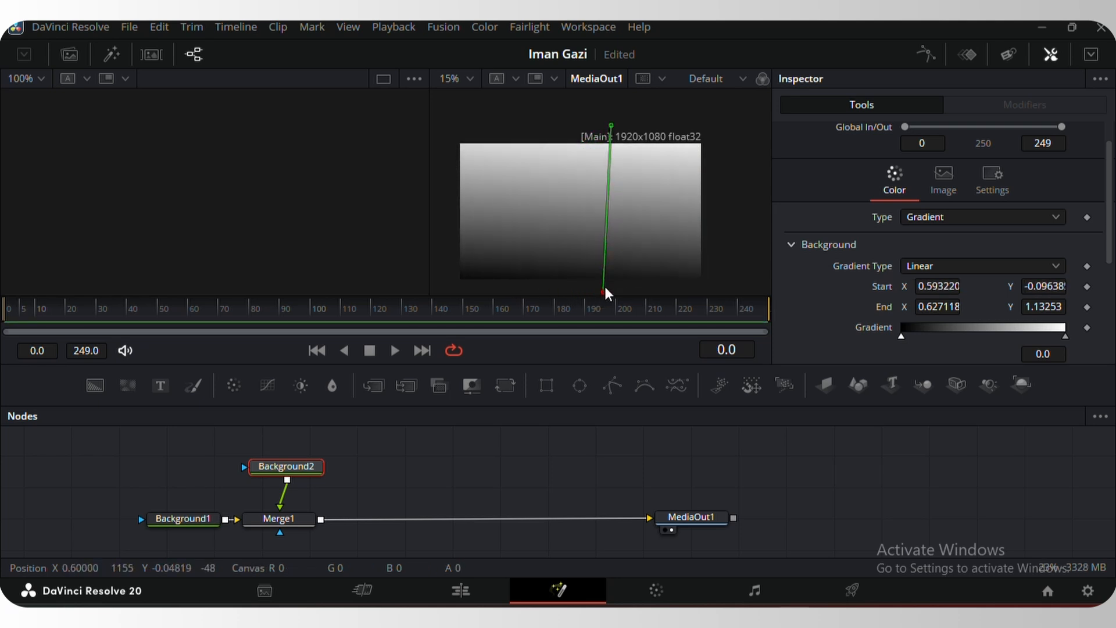
drag(290, 470, 280, 465)
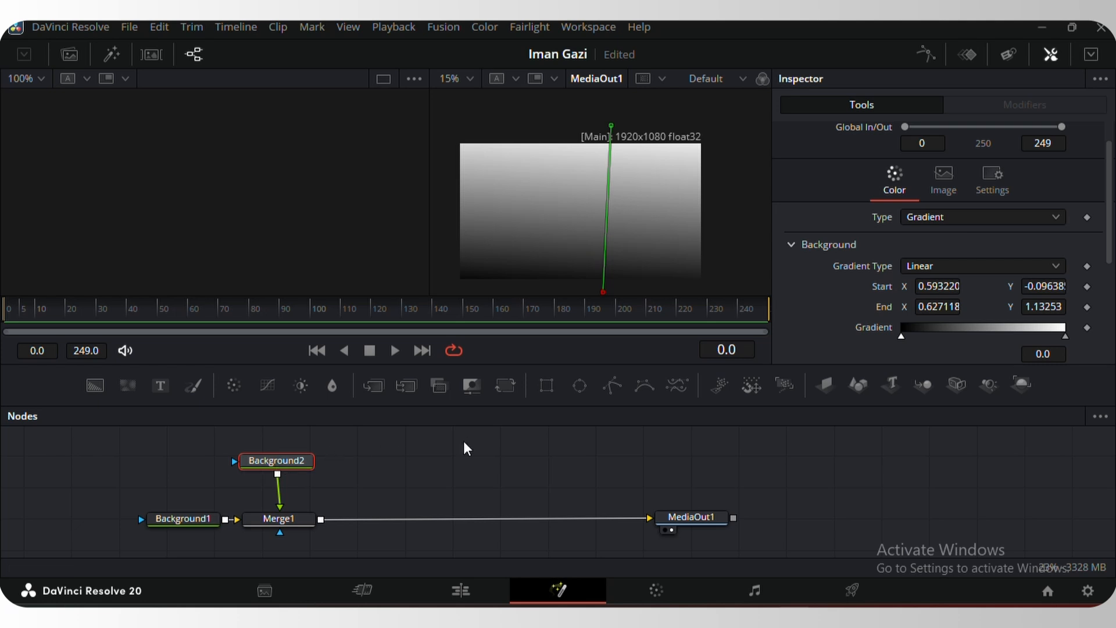
scroll(934, 305, down, 3)
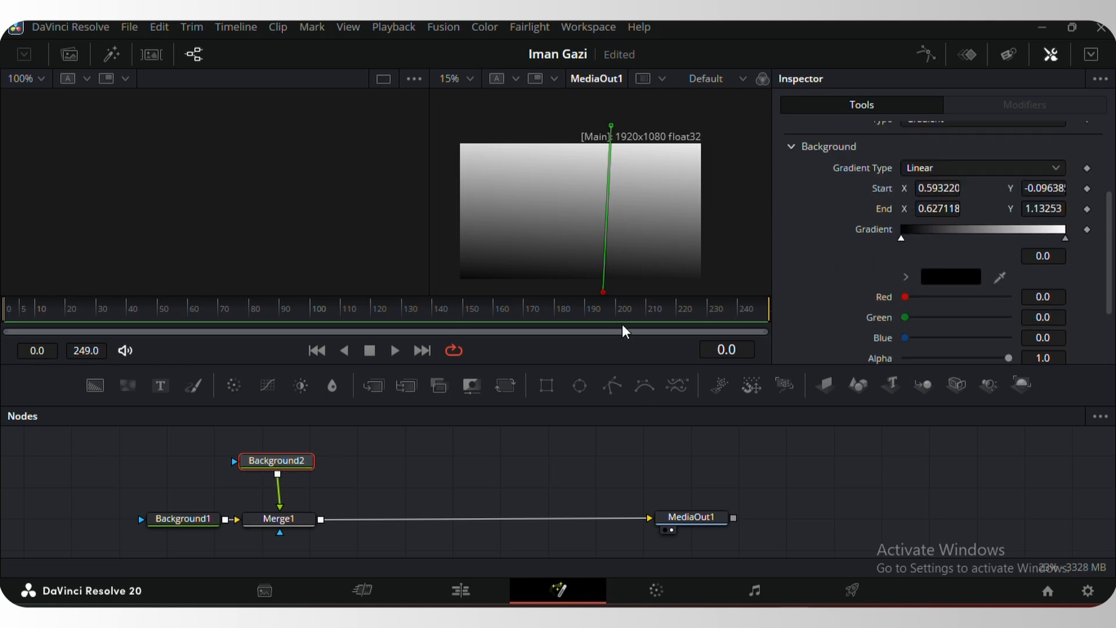
Mask Background2 with a centered rectangle about 0.40 wide and 0.87 high
drag(270, 468, 276, 468)
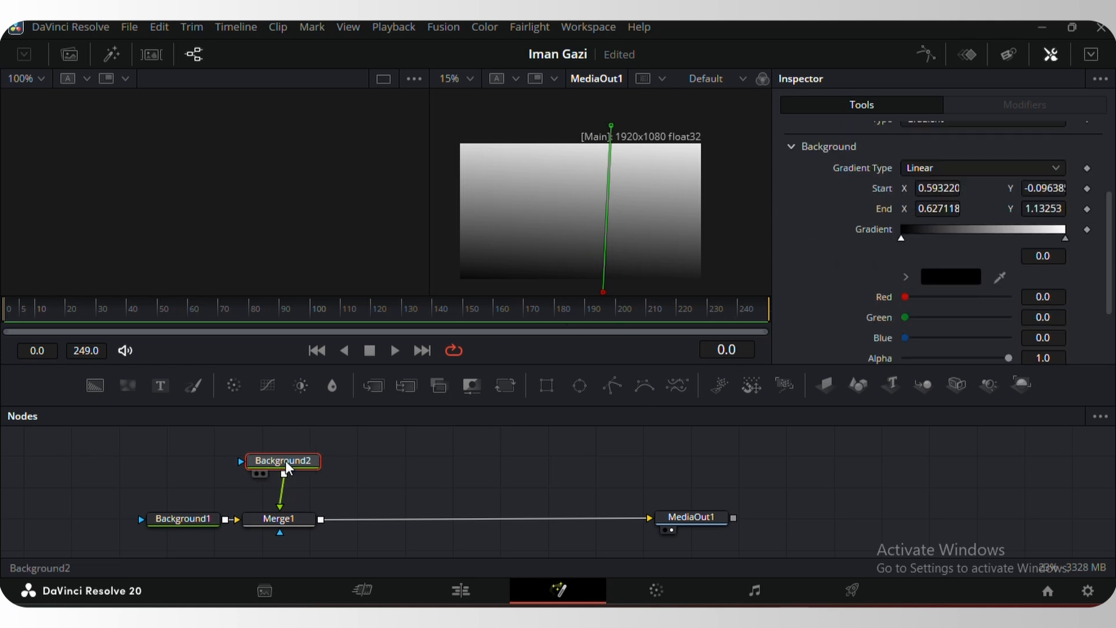
click(545, 385)
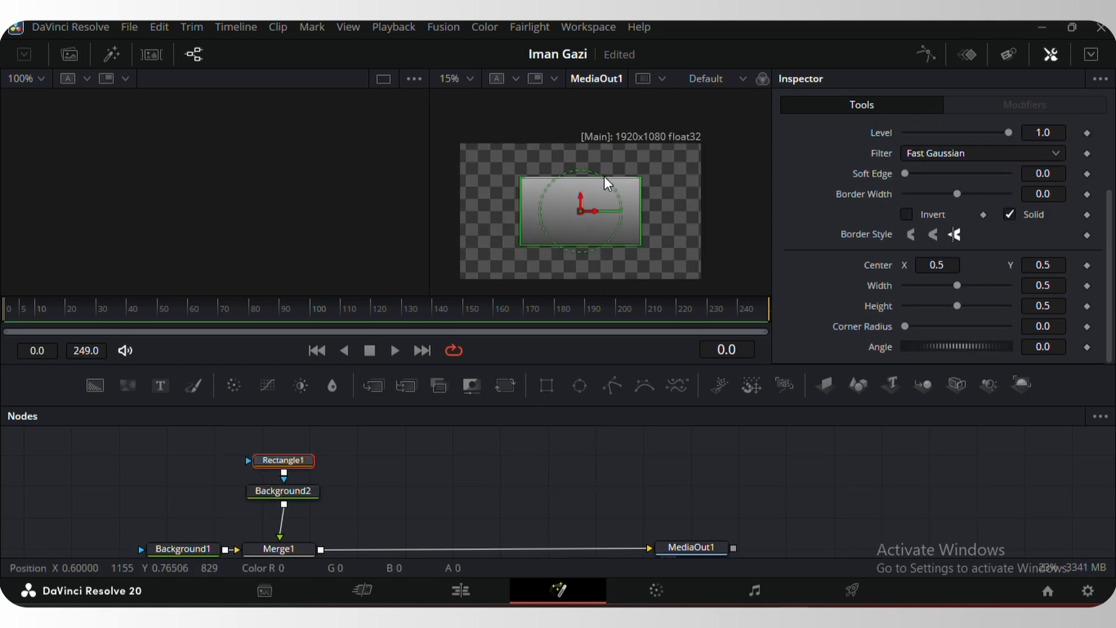
drag(604, 176, 591, 157)
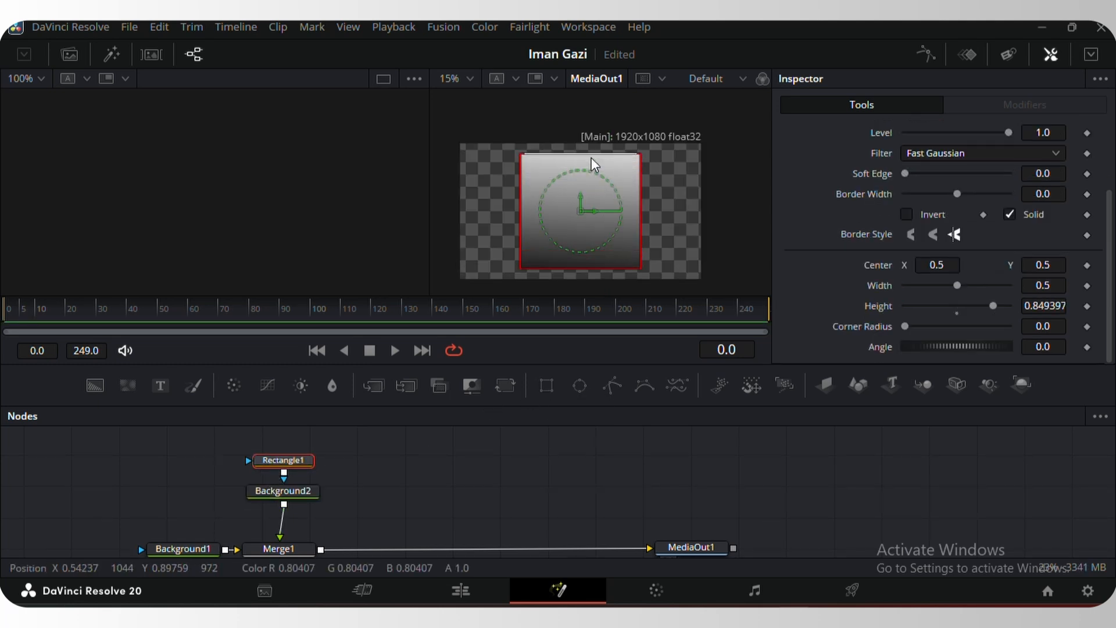
drag(644, 200, 628, 204)
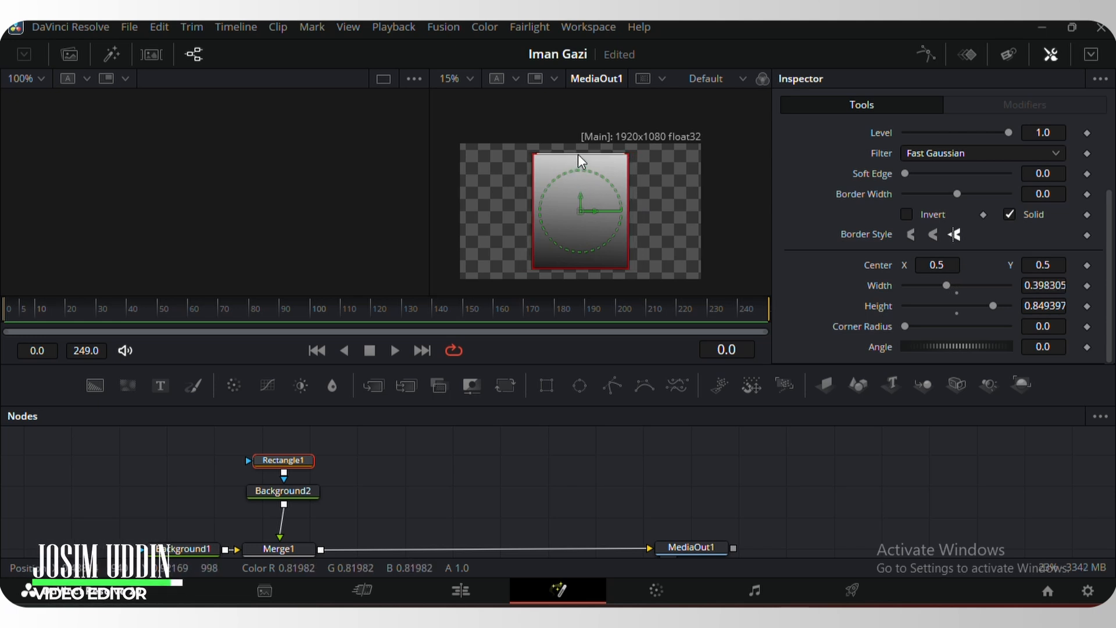
drag(578, 155, 578, 151)
Fit the composition to the viewer and switch to a single-viewer layout
click(470, 78)
click(472, 100)
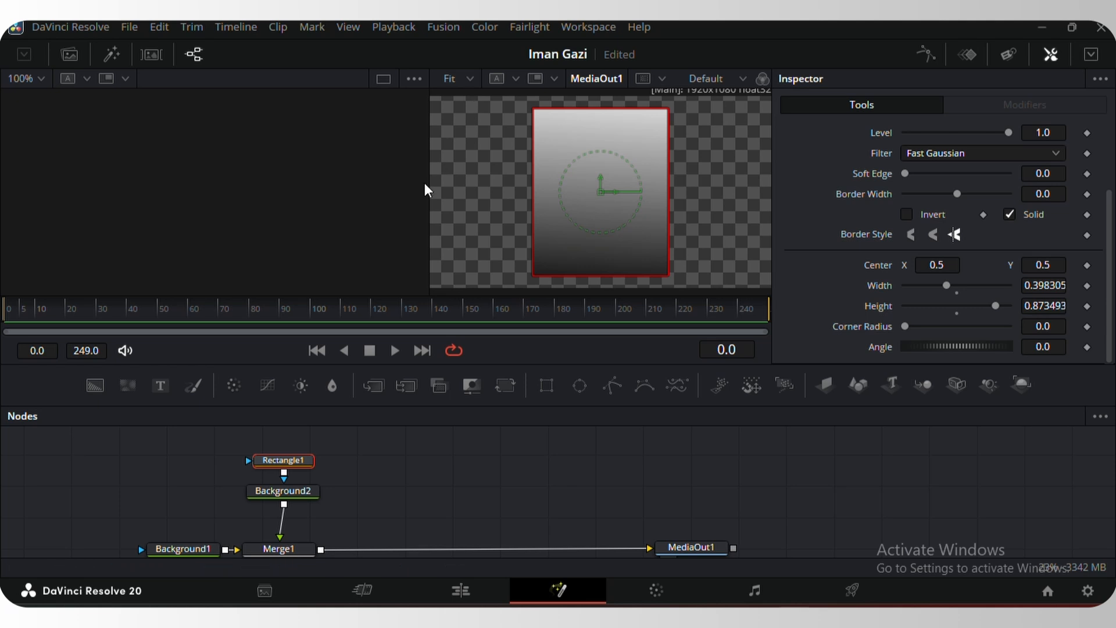
click(1044, 52)
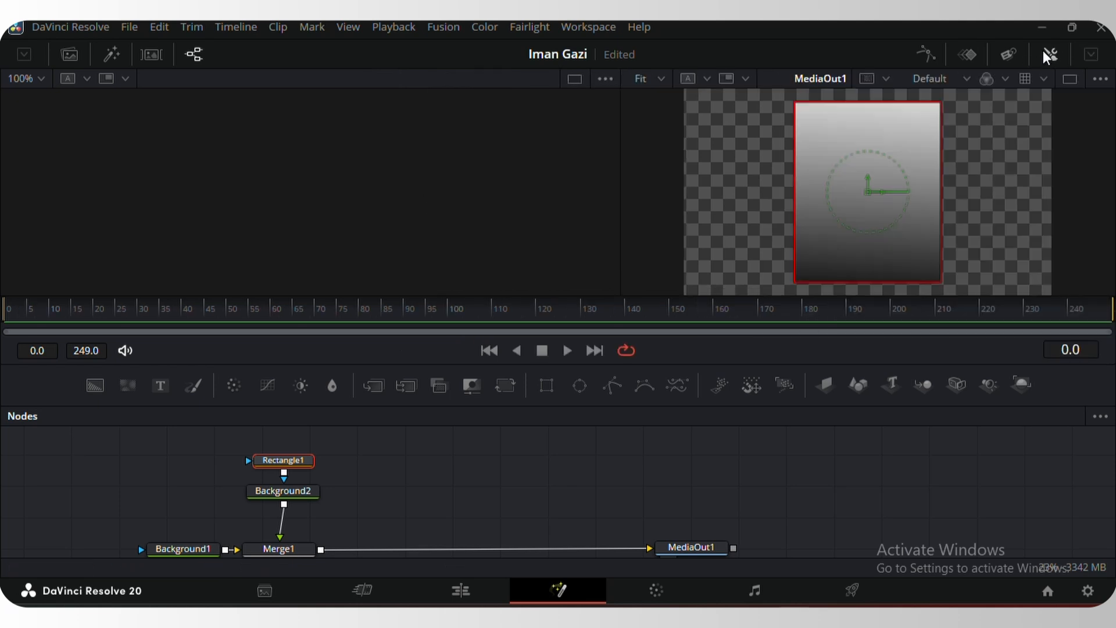
click(1070, 79)
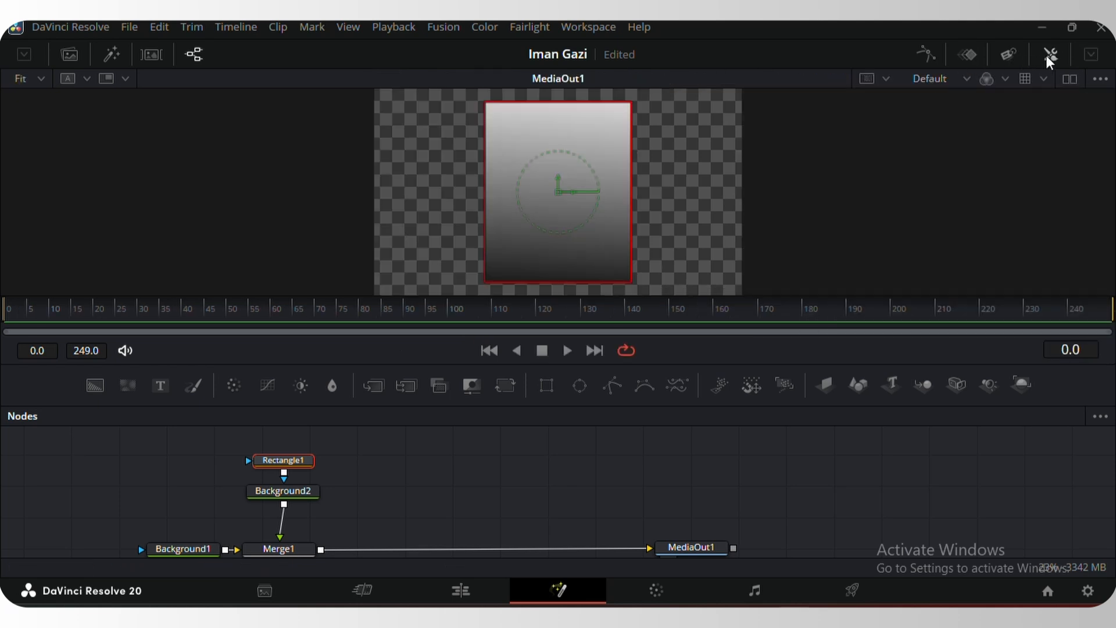
Set the rectangle mask's corner radius to 0.2 and align the Rectangle1 and Background2 nodes above Merge1
click(1049, 55)
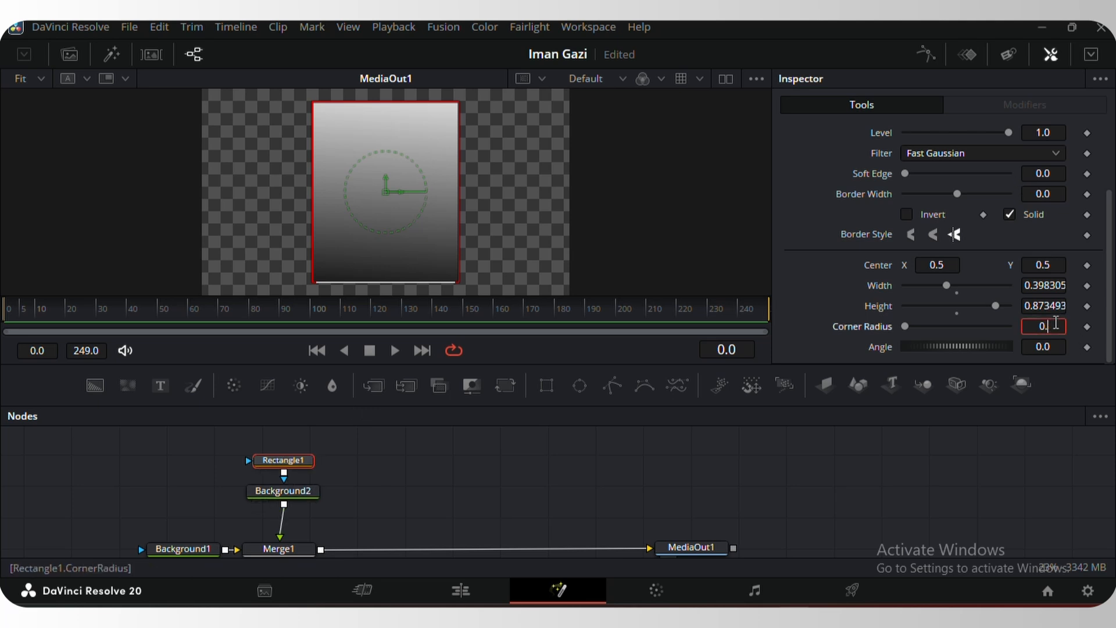
key(Tab)
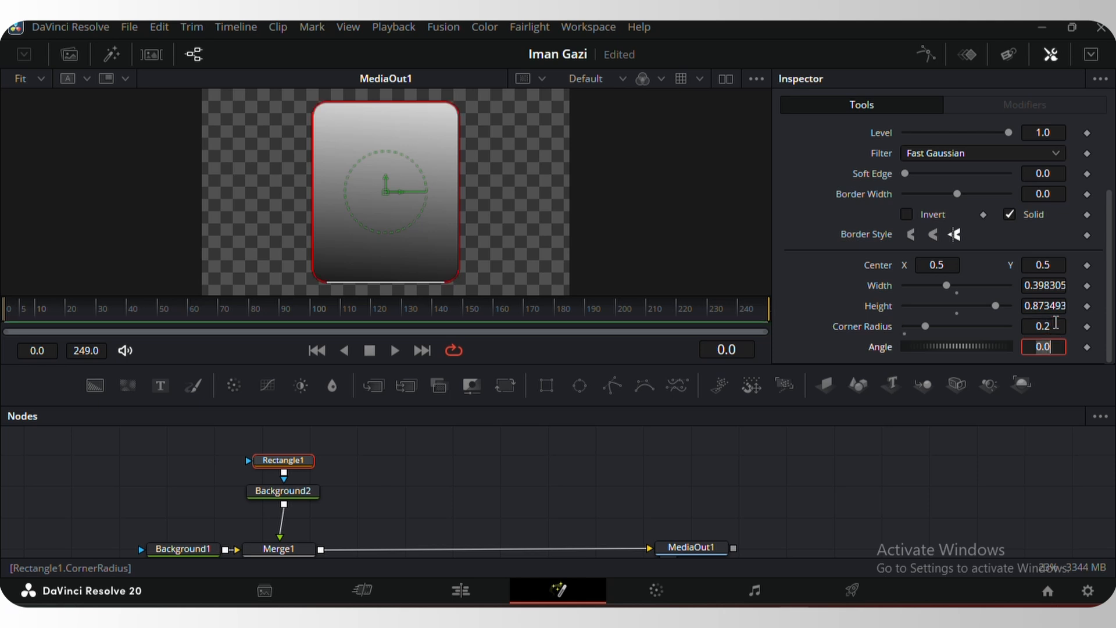
click(399, 502)
click(303, 460)
ctrl+click(299, 497)
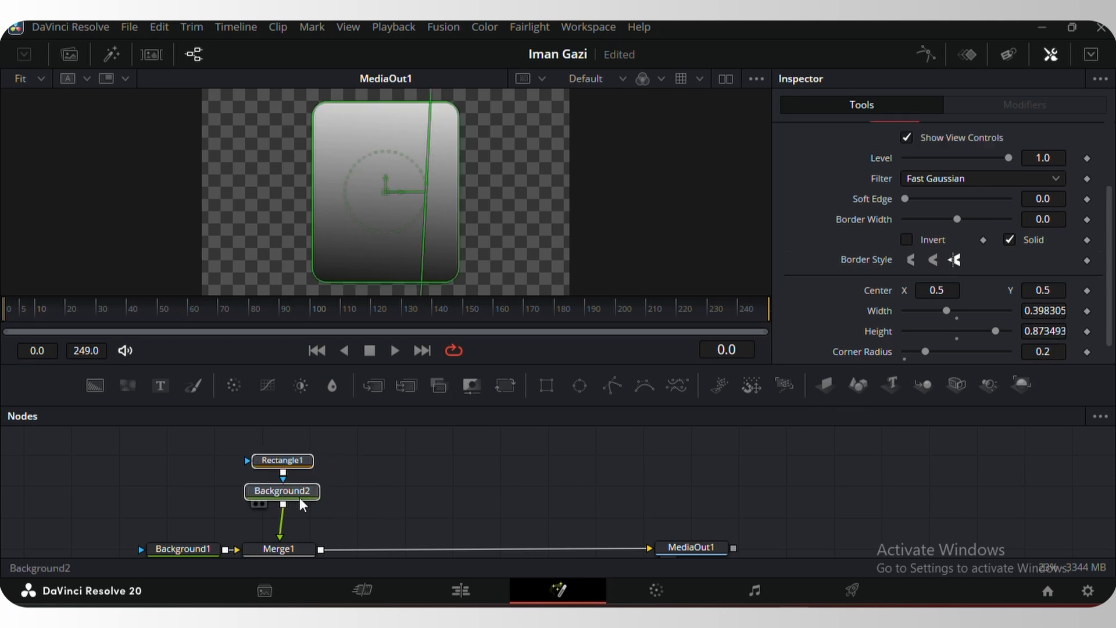
mouse_move(299, 496)
mouse_down()
mouse_move(288, 490)
mouse_move(298, 494)
mouse_up()
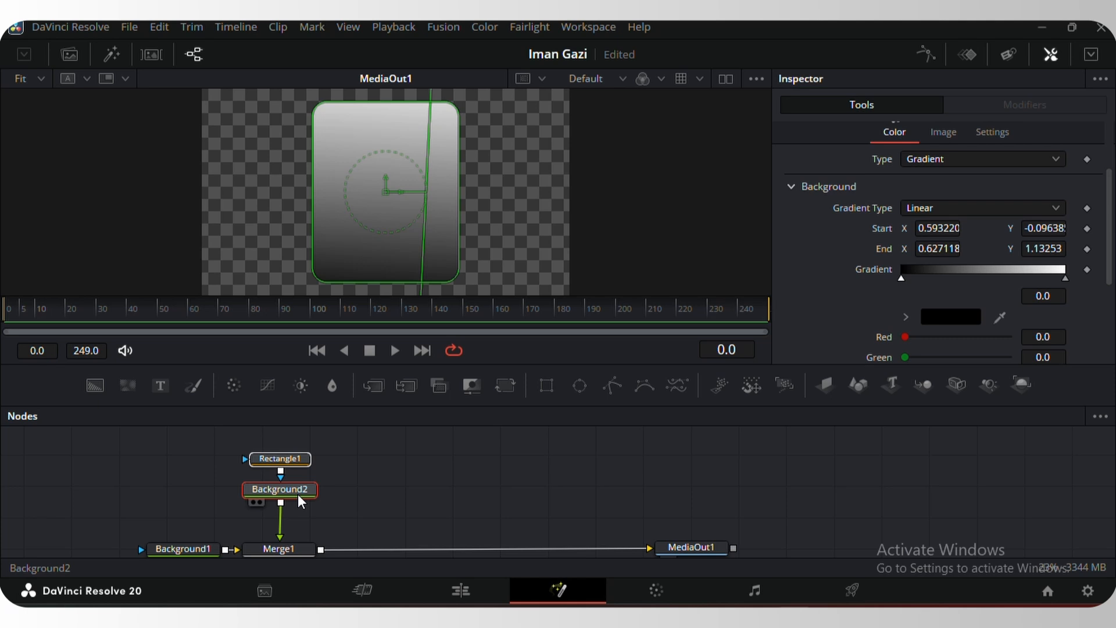
Bring V- (2).png from the media pool into the node graph and merge it over Merge1's output, with its node above the new merge
click(350, 488)
click(66, 49)
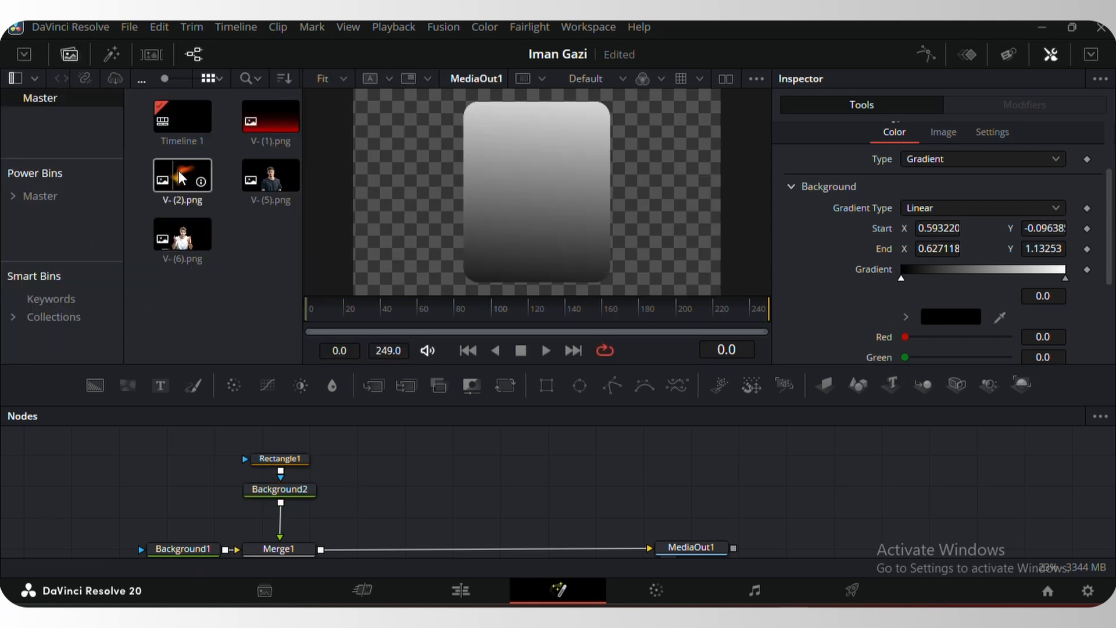
drag(393, 500, 385, 490)
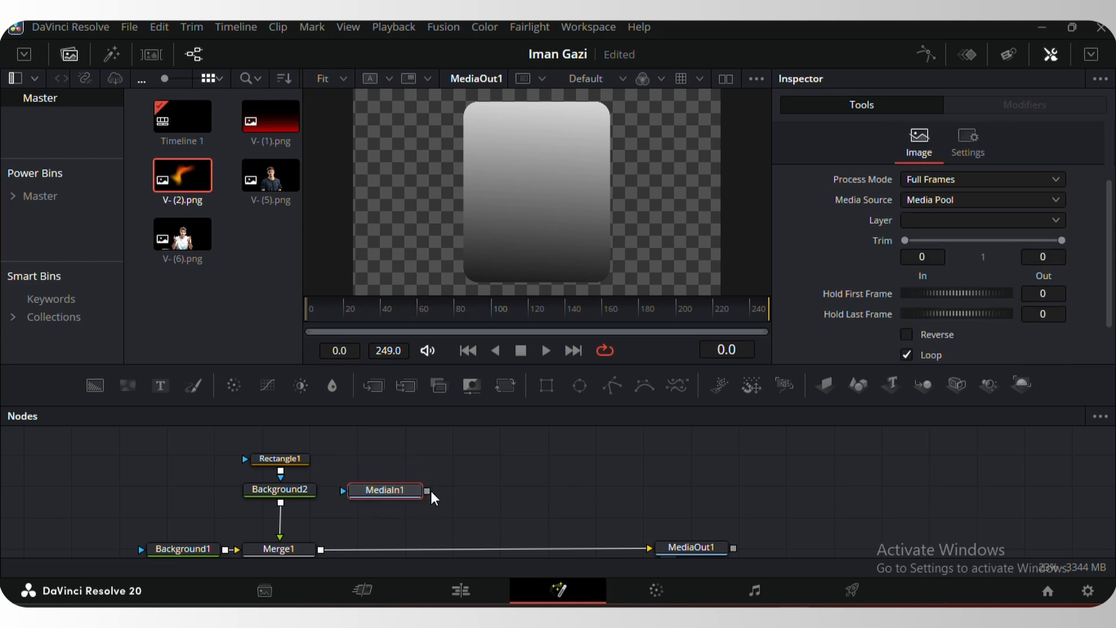
drag(428, 489, 323, 548)
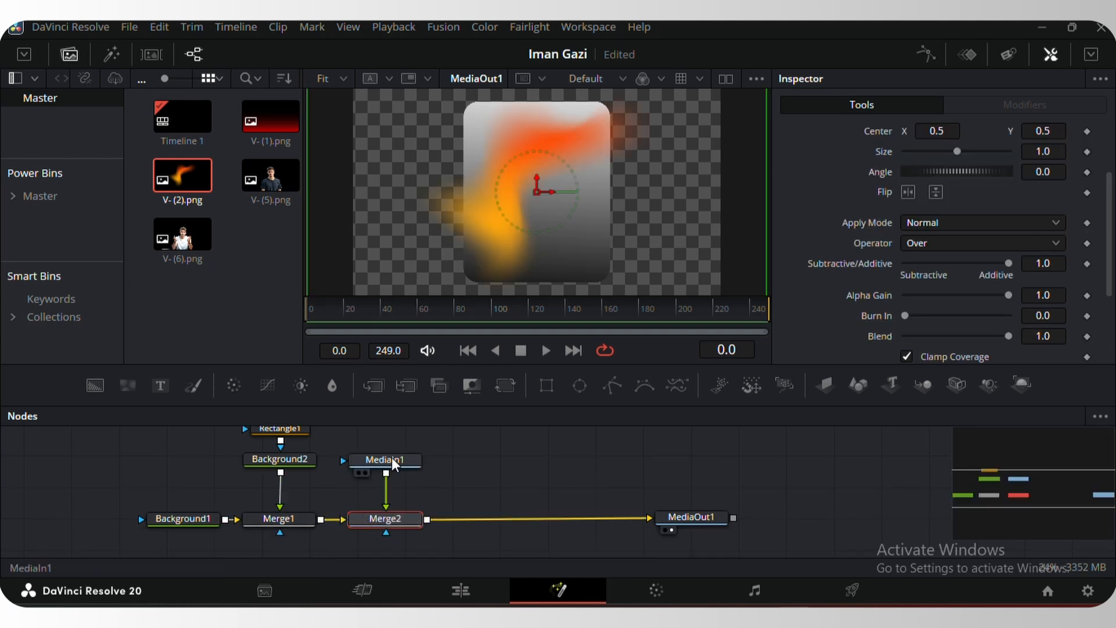
drag(398, 468, 398, 452)
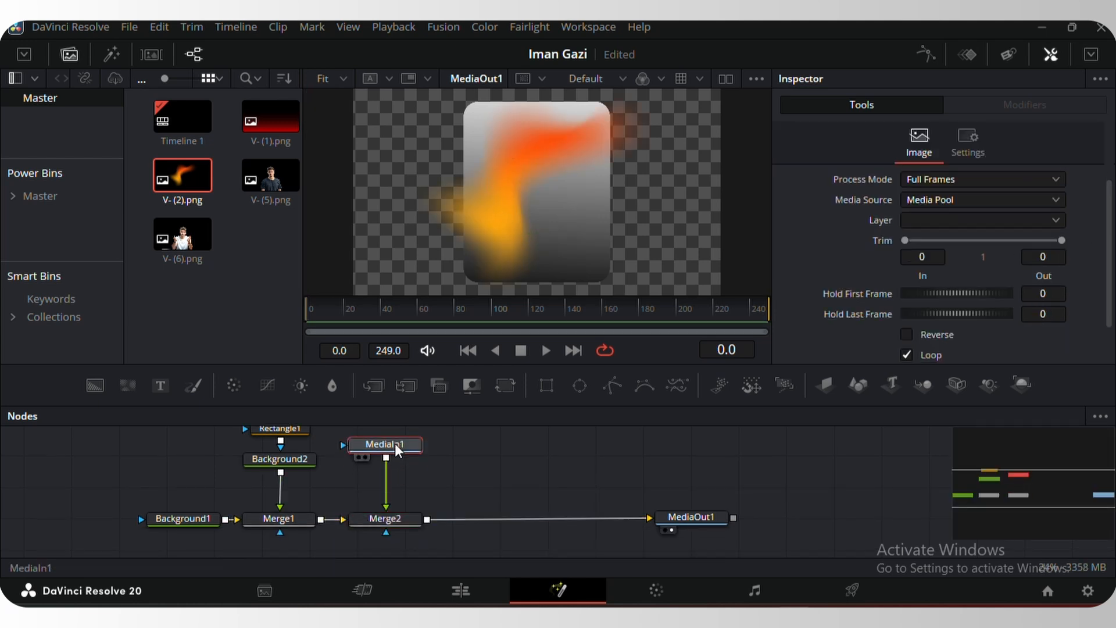
Set Merge2's size to 0.744, its center Y to 0.614 and its operator to Atop
click(380, 523)
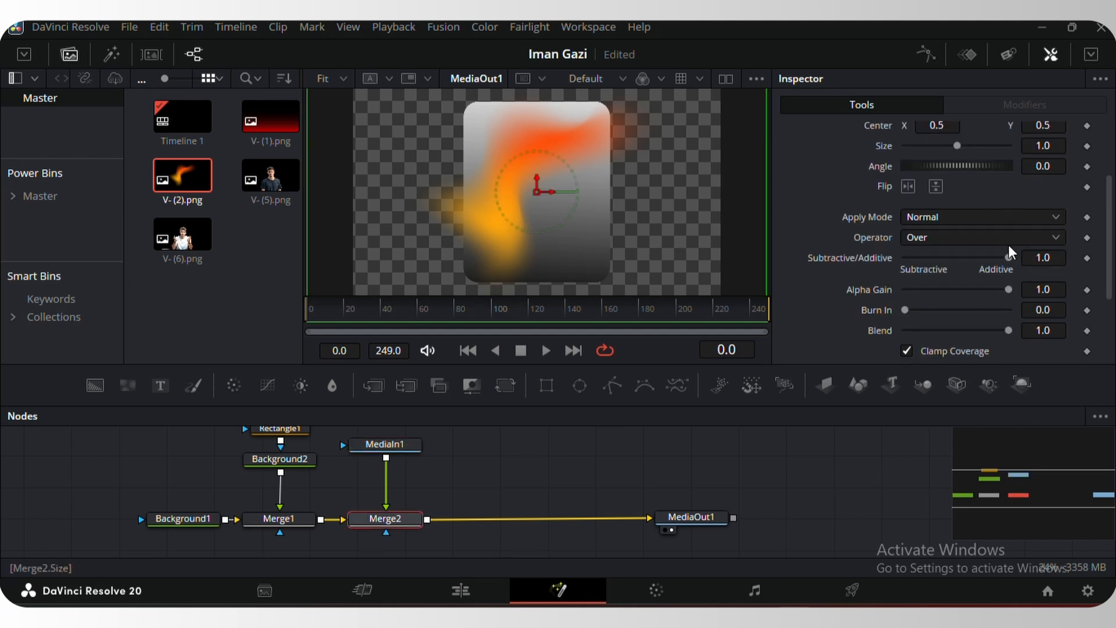
scroll(1044, 246, up, 2)
drag(1046, 244, 1060, 222)
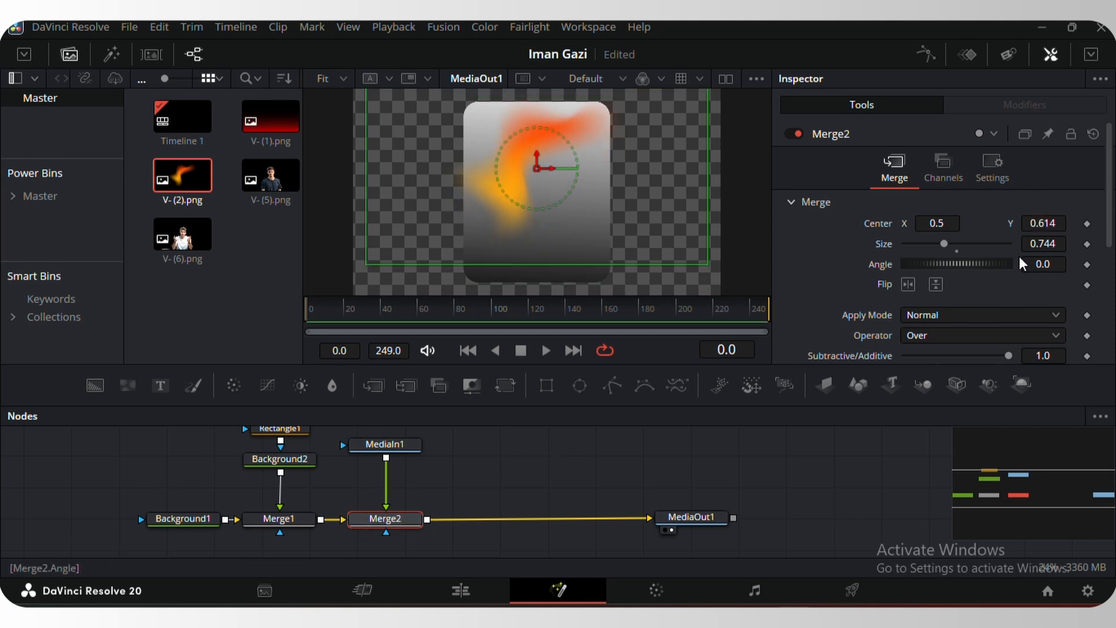
scroll(987, 290, down, 3)
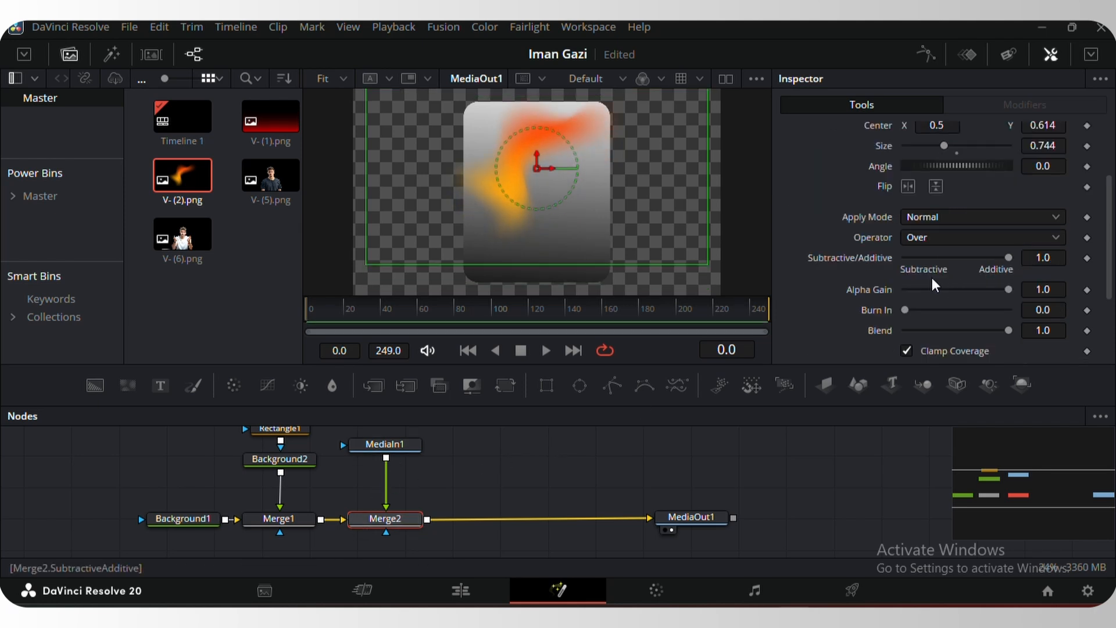
click(935, 239)
click(934, 309)
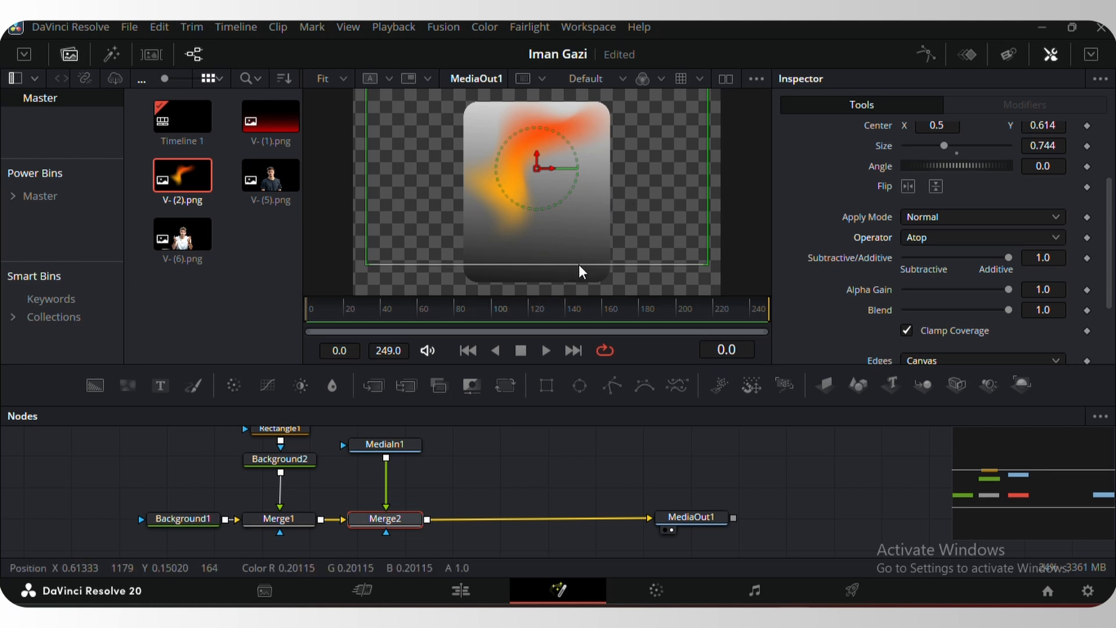
click(481, 463)
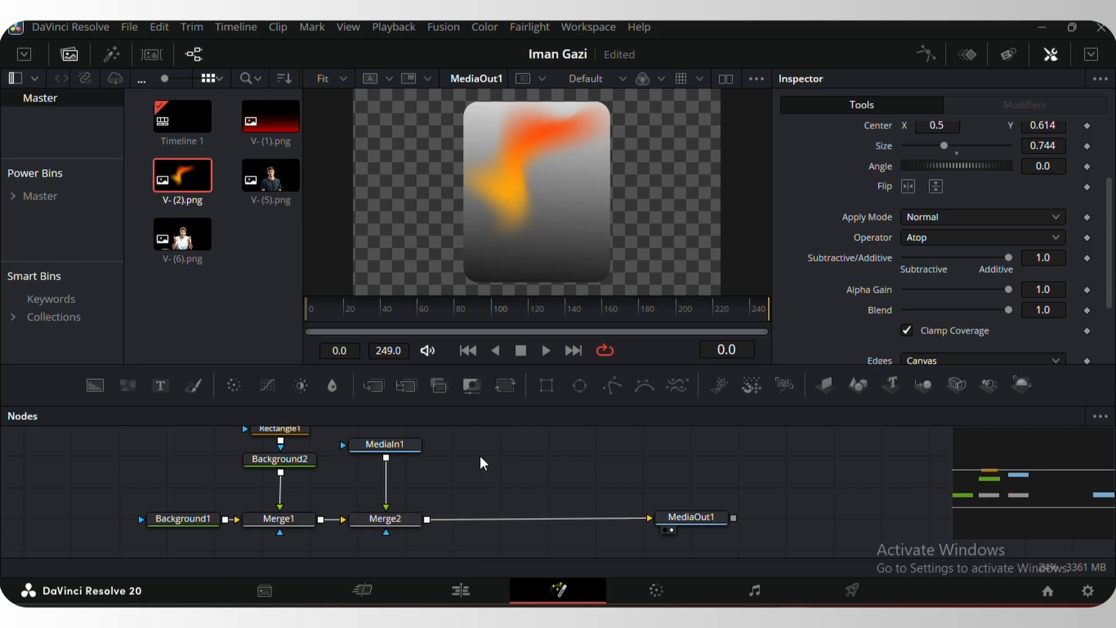
Rename the MediaIn1 node that feeds Merge2 as Line
click(386, 444)
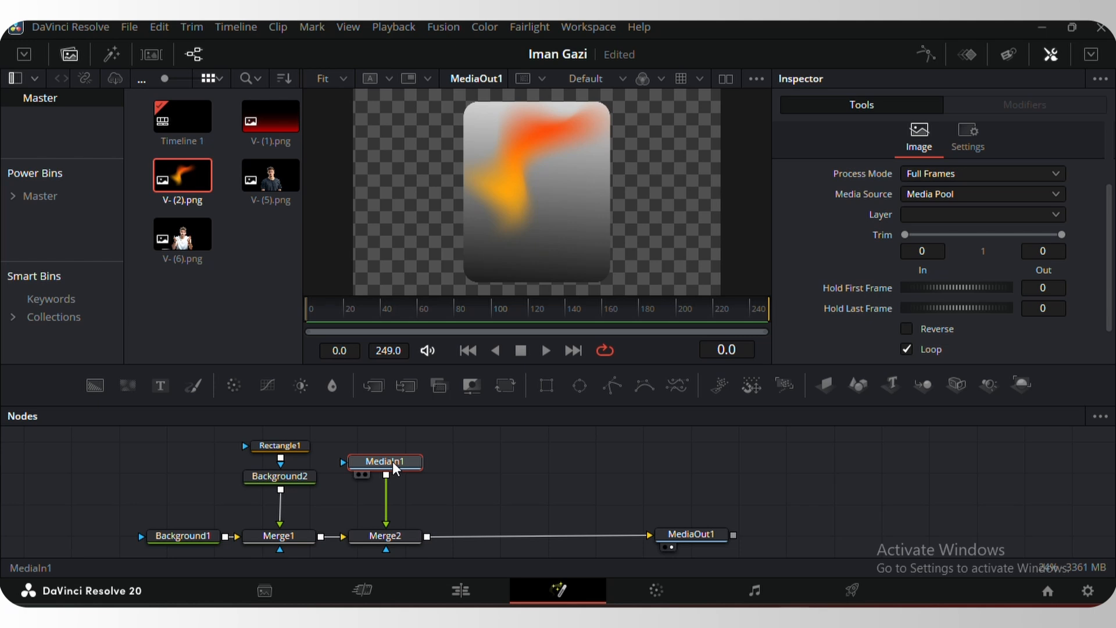
right_click(394, 463)
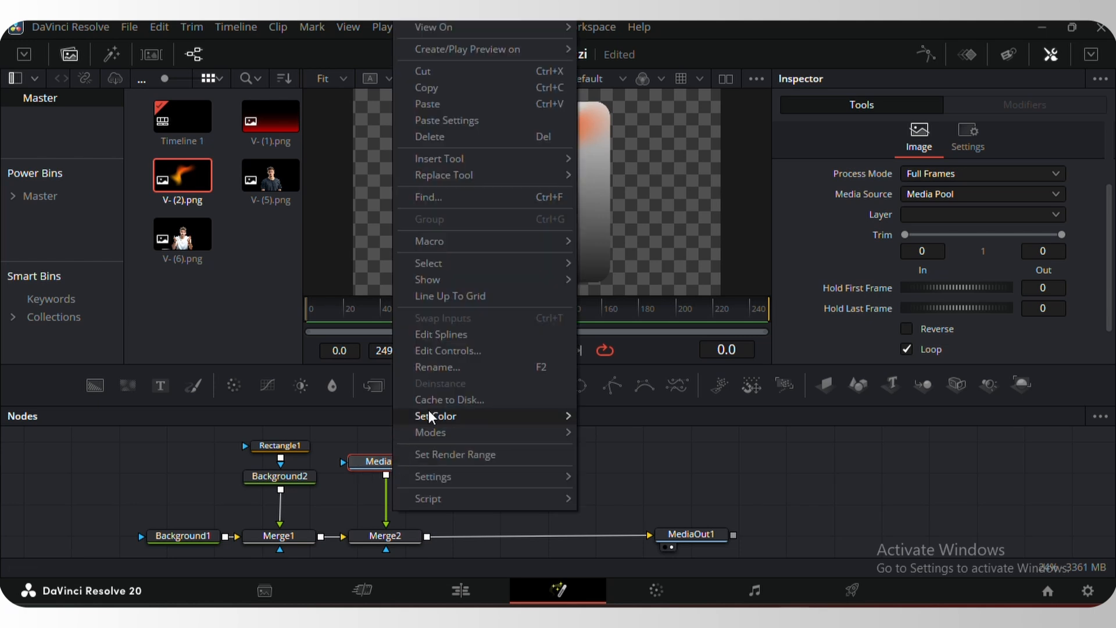
click(458, 371)
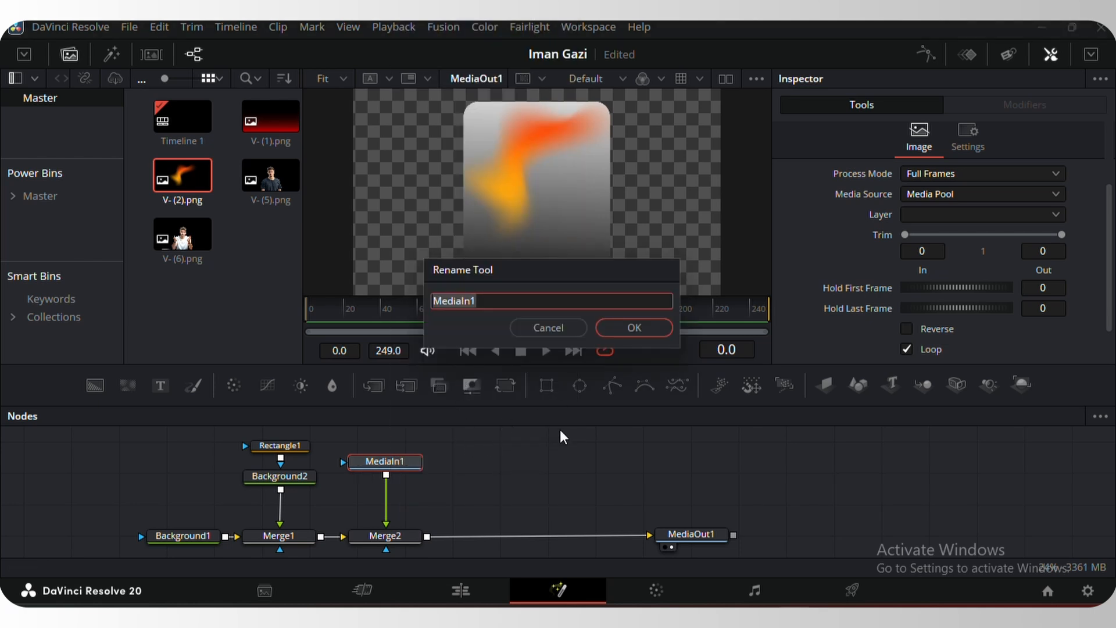
key(BackSpace)
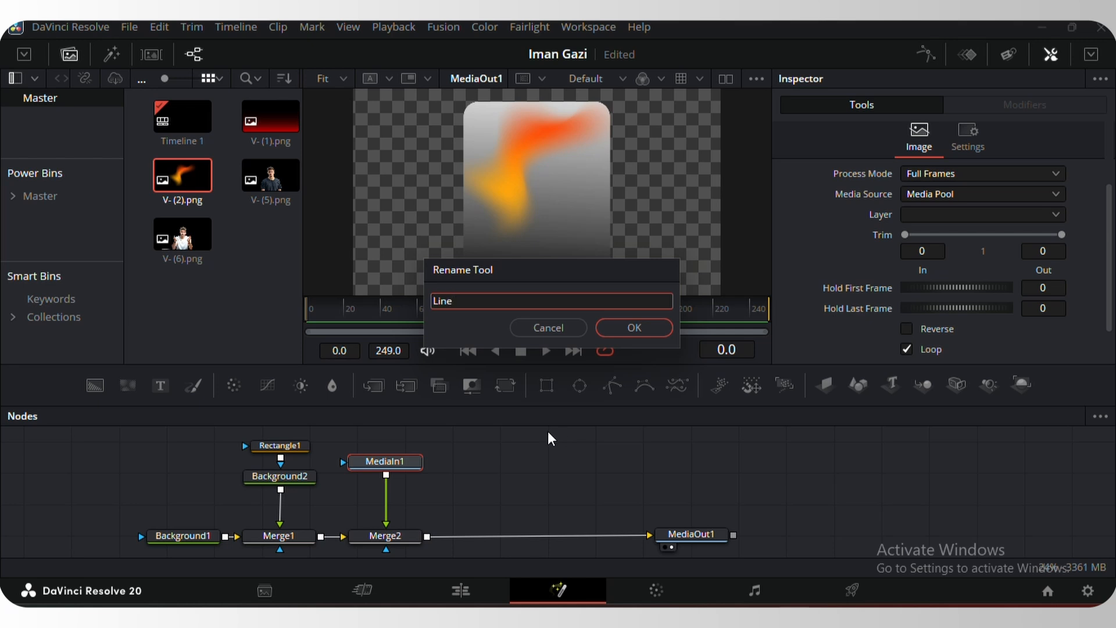
click(624, 333)
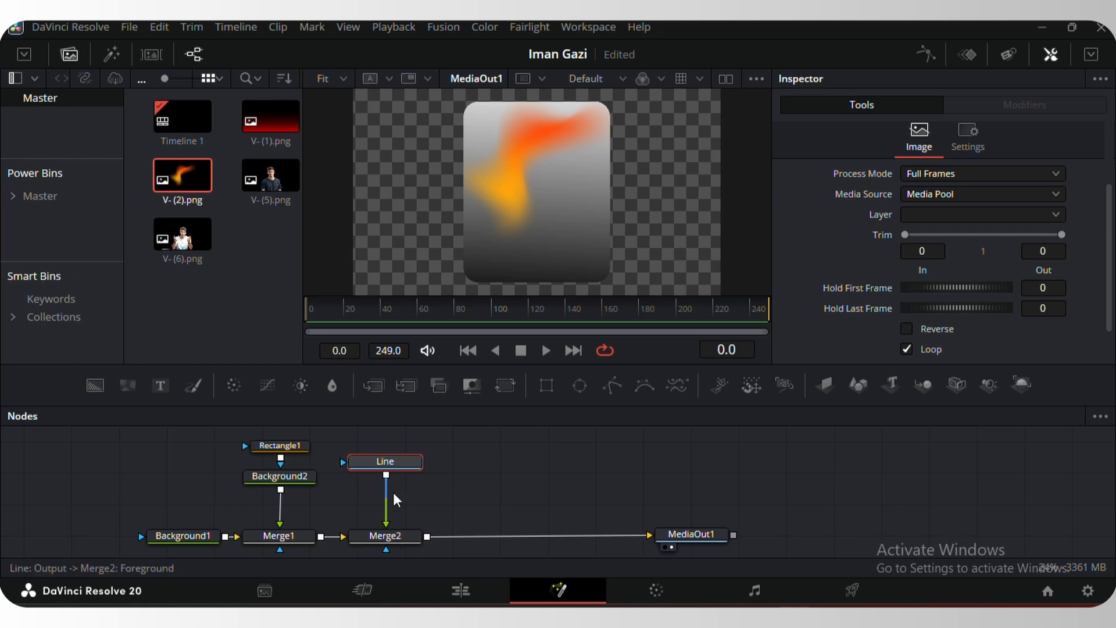
click(400, 537)
Insert a Blur node between Line and Merge2 and set its blur size to 50.4
click(385, 444)
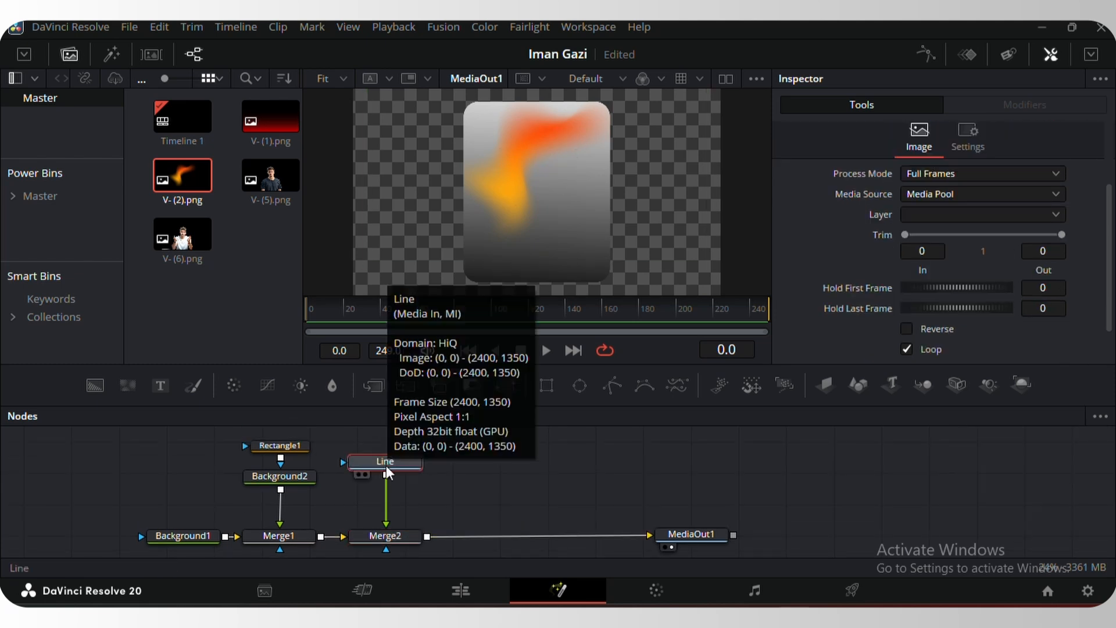
key(shift+space)
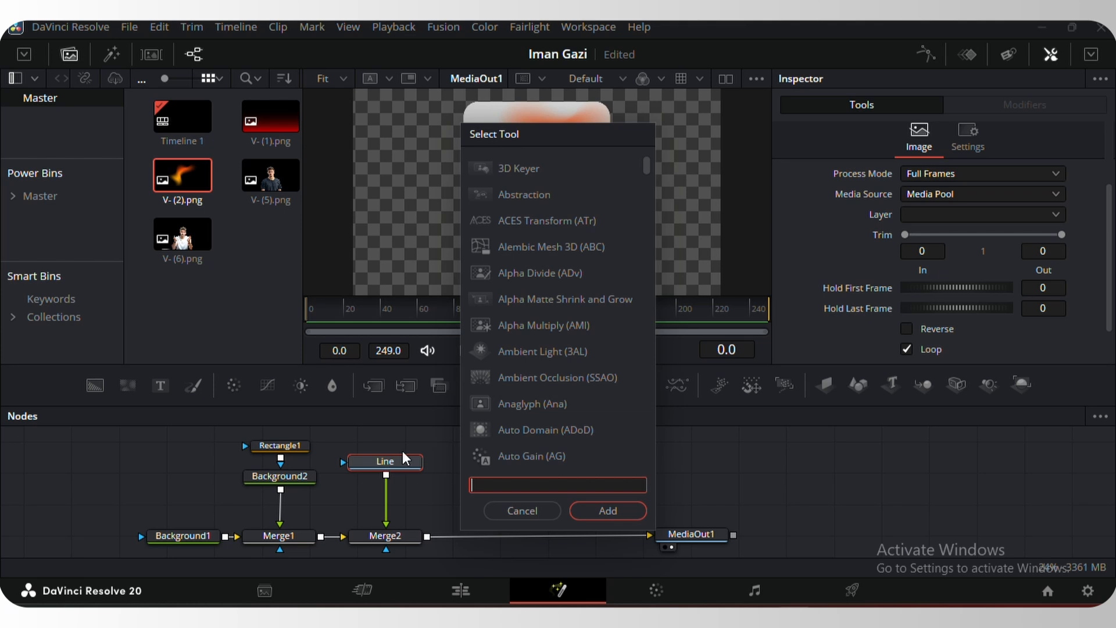
text(blur)
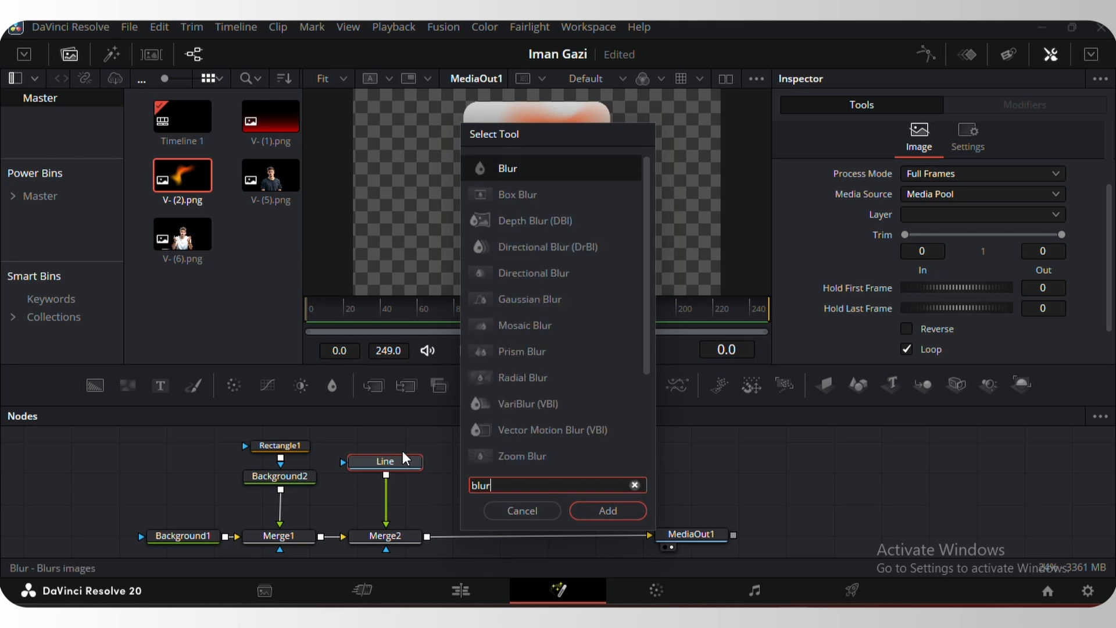
click(608, 510)
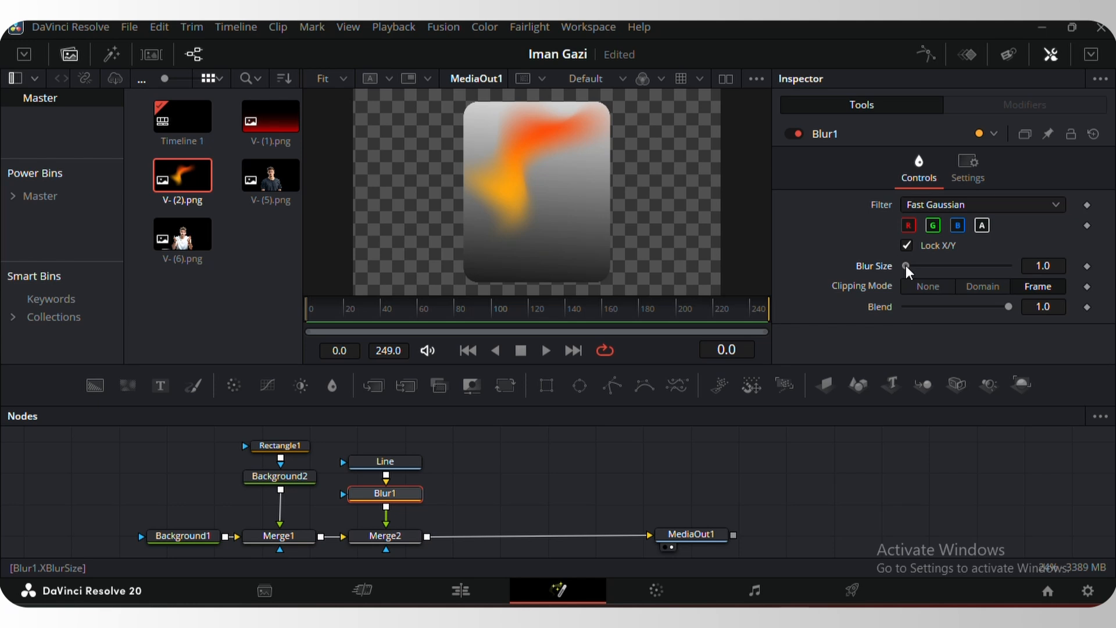
drag(906, 268, 956, 268)
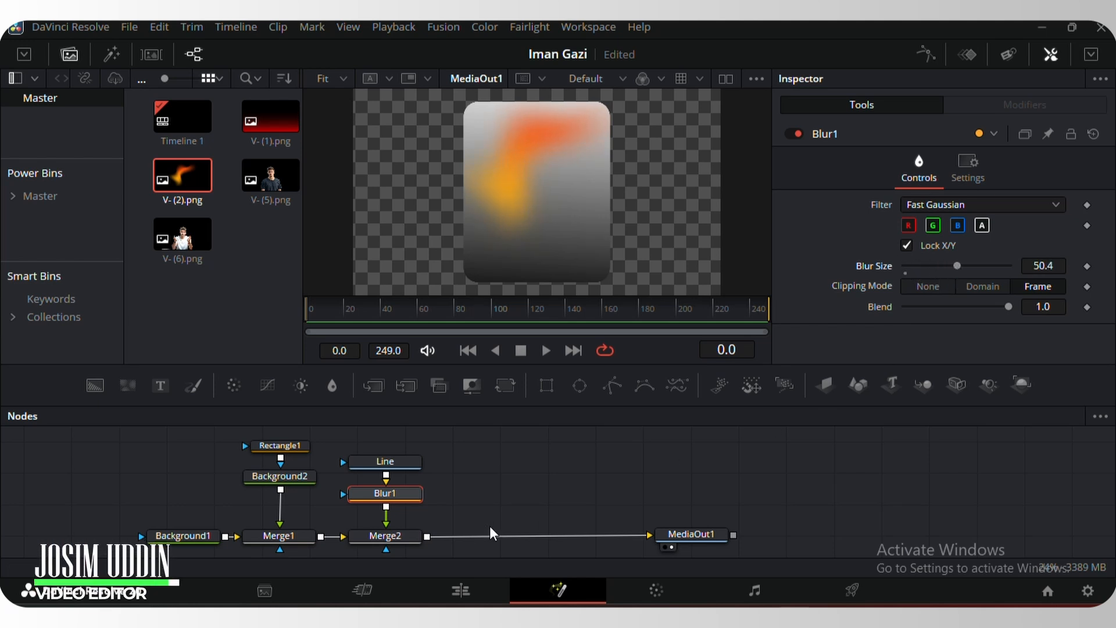
click(487, 501)
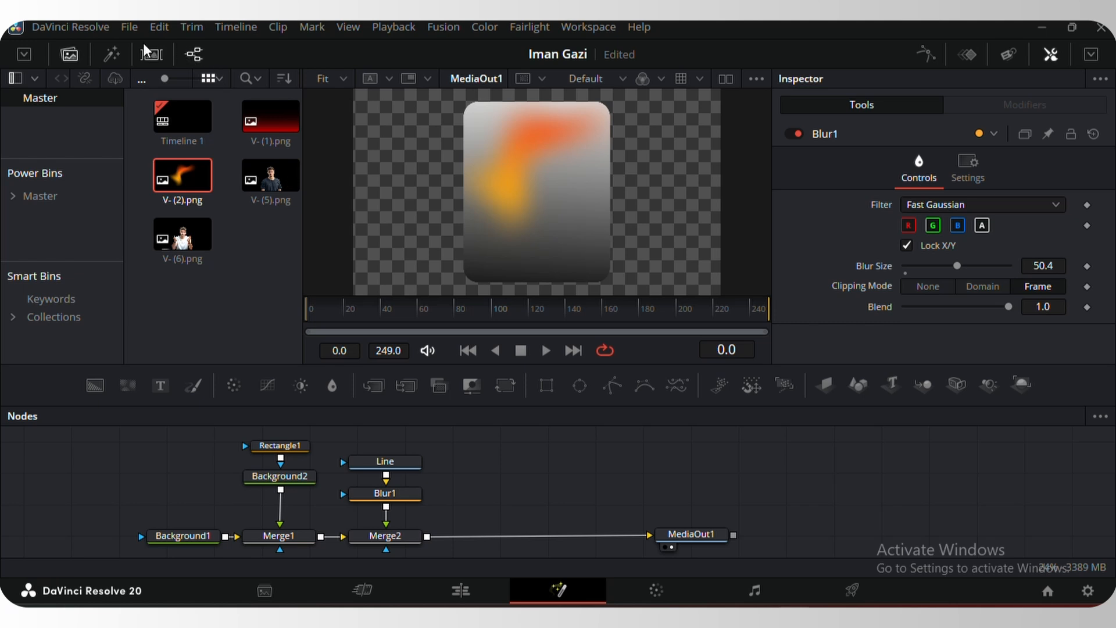
Bring V- (6).png from the media pool into the node graph beside the Blur1 node
click(108, 59)
click(108, 58)
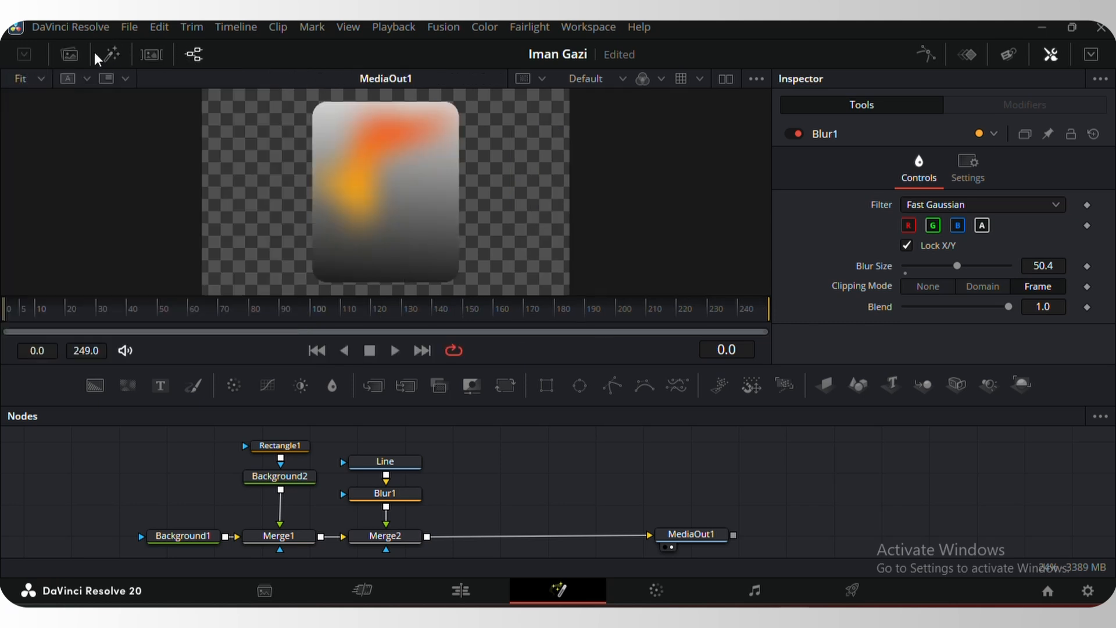
click(69, 54)
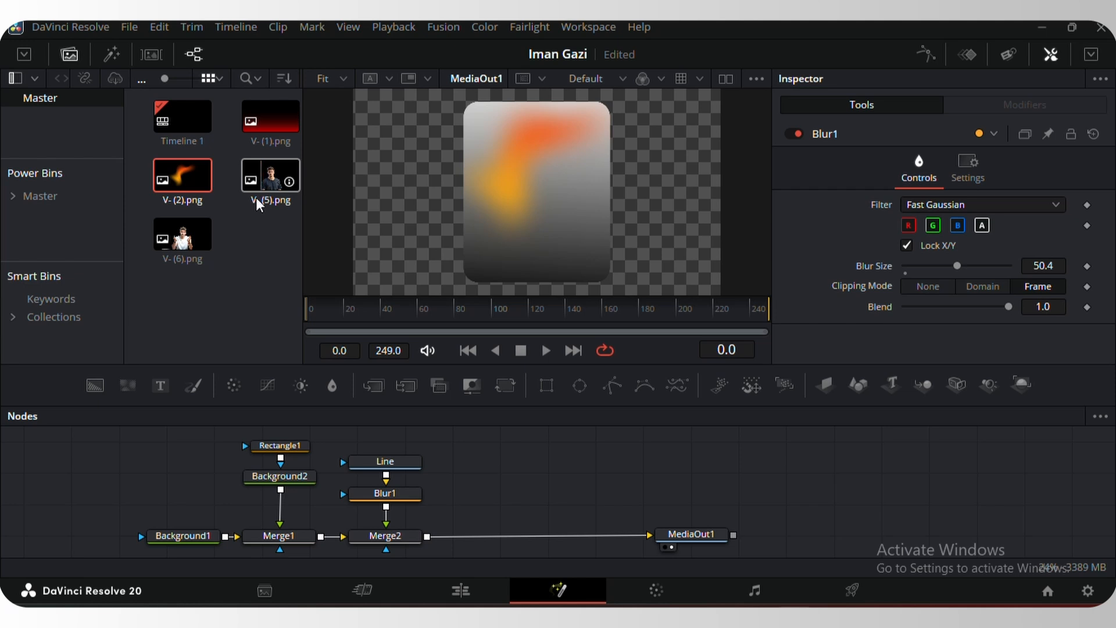
drag(181, 234, 485, 489)
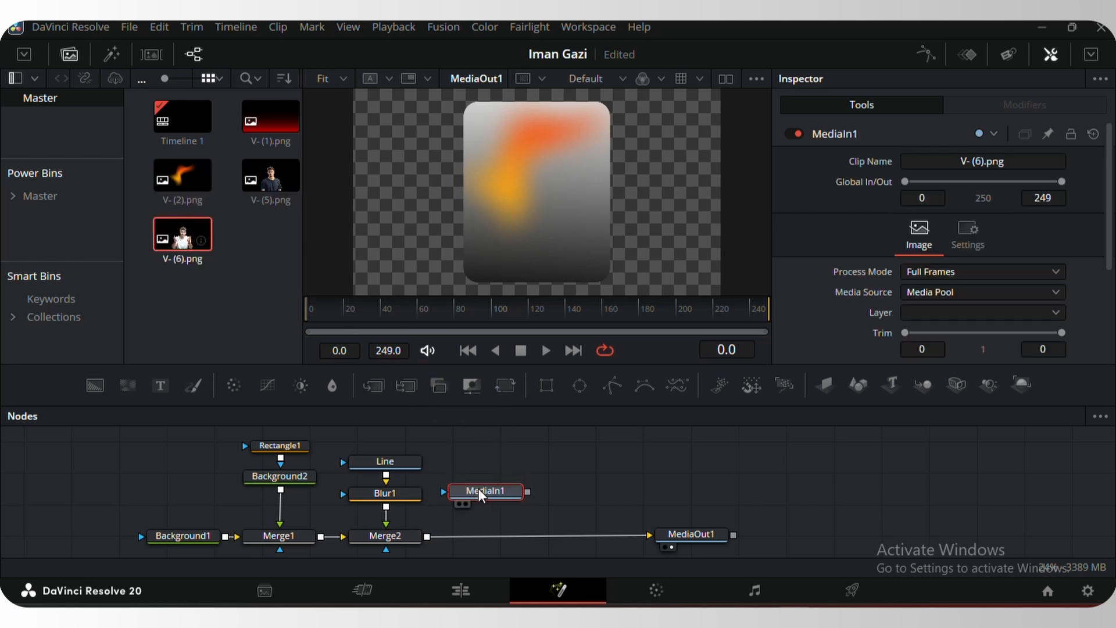
Rename the V- (6).png node as pic1 and merge it over Merge2's output, with pic1 above the new merge
right_click(479, 491)
click(514, 365)
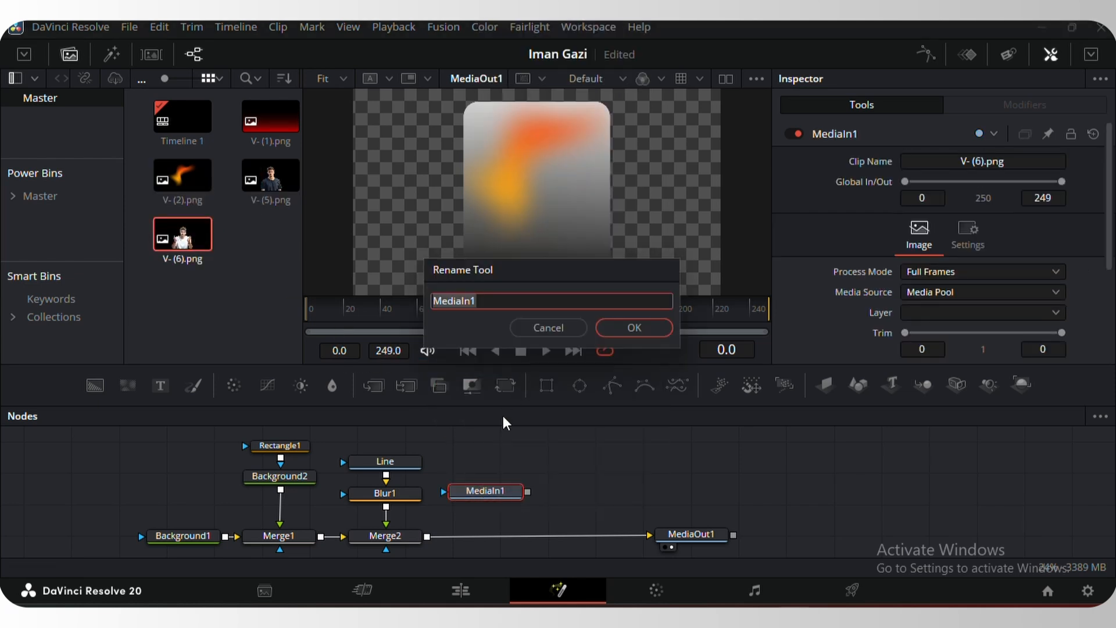
key(BackSpace)
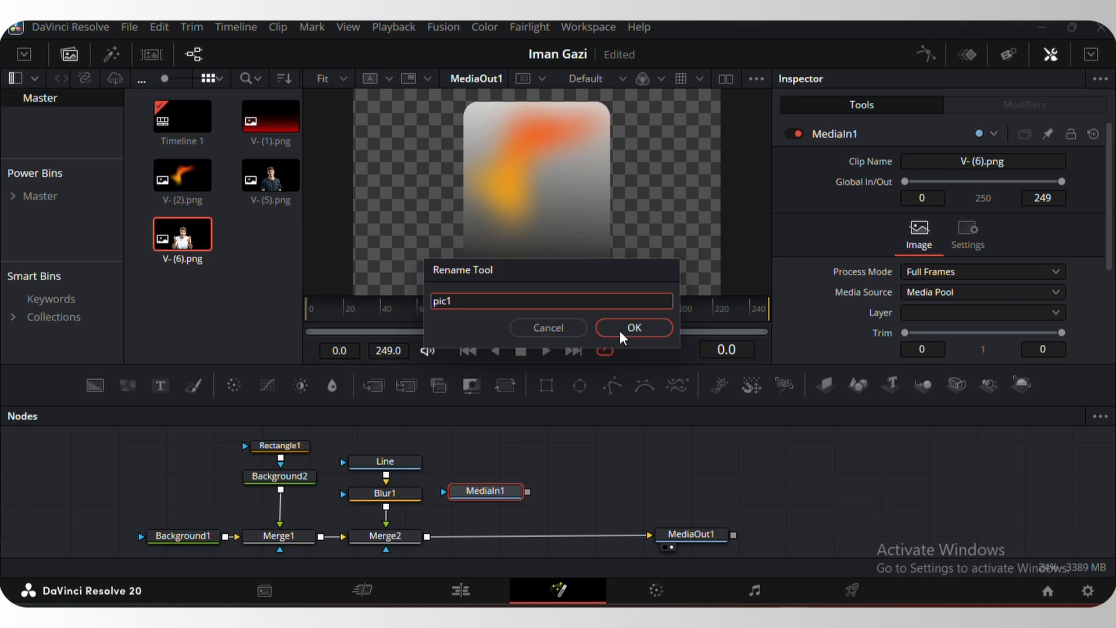
click(645, 328)
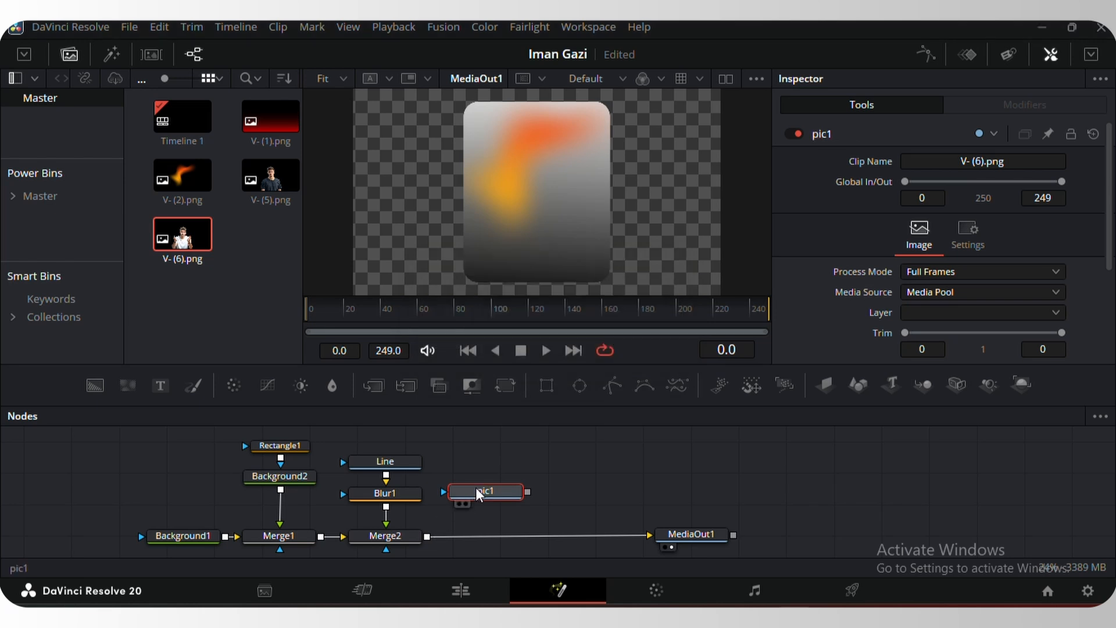
drag(477, 493, 430, 539)
click(501, 460)
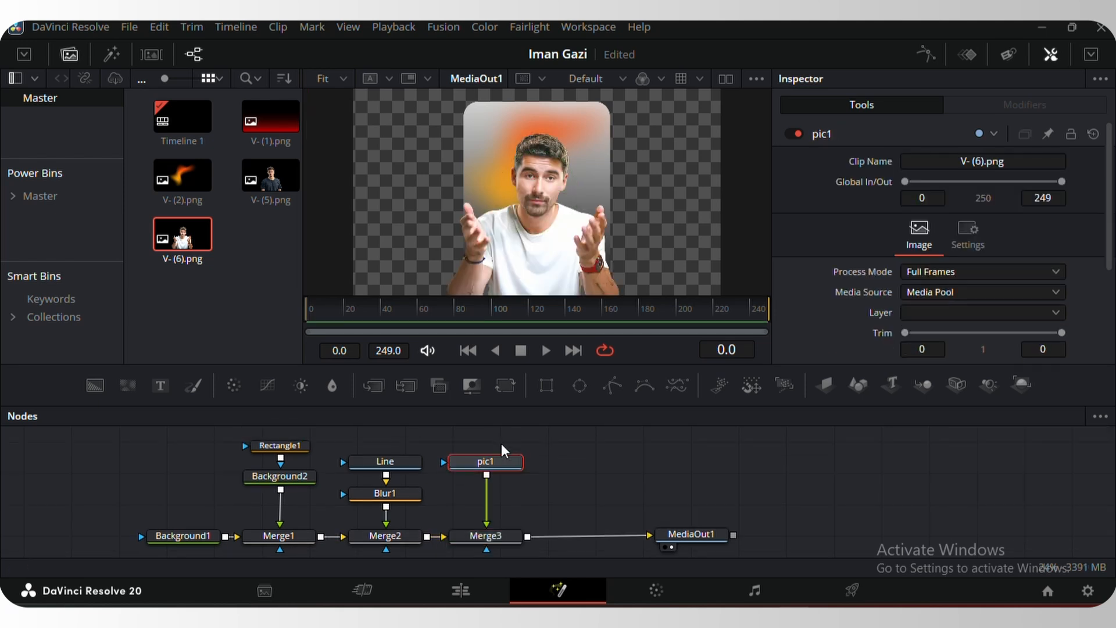
Set Merge3's size to 0.736, its center Y to 0.529 and its operator to Atop
click(487, 535)
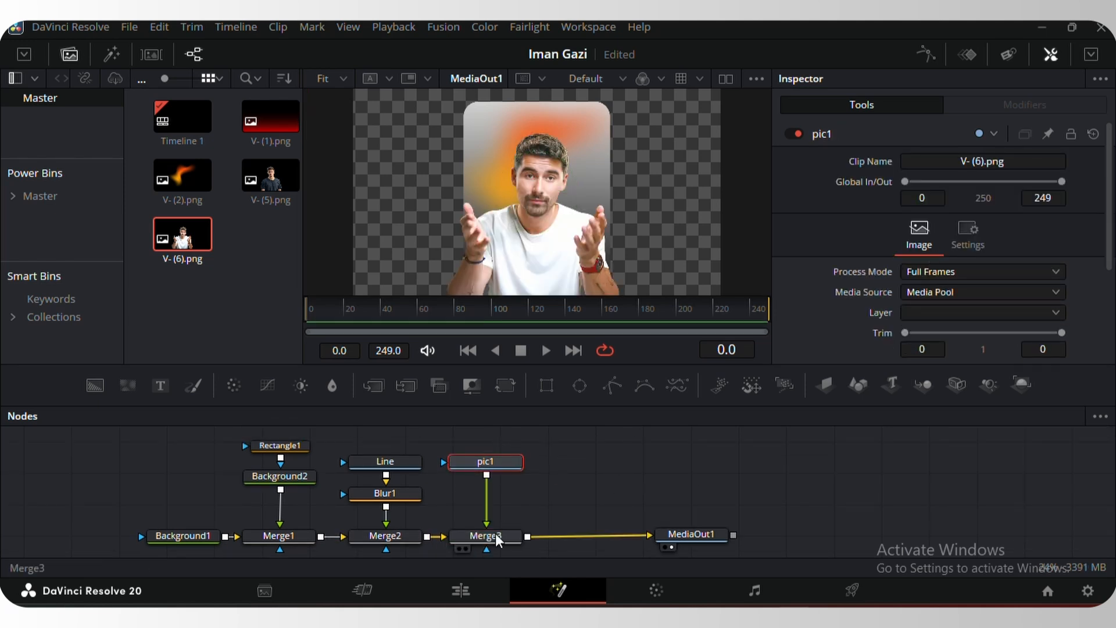
mouse_move(1046, 243)
mouse_down()
mouse_move(995, 243)
mouse_move(1038, 224)
mouse_up()
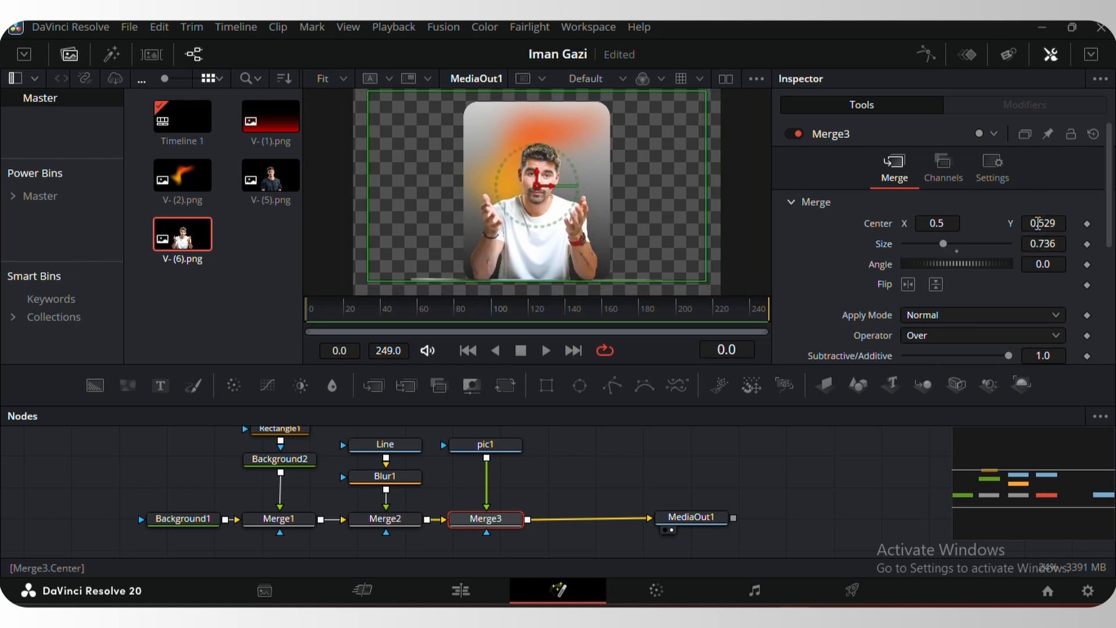
scroll(924, 294, down, 3)
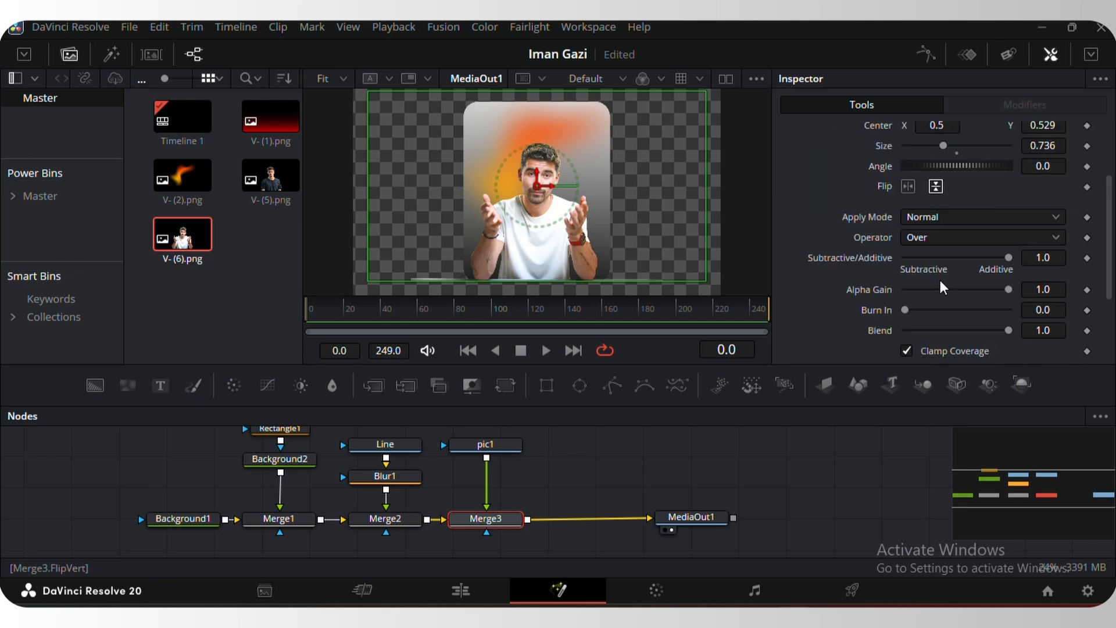
click(945, 238)
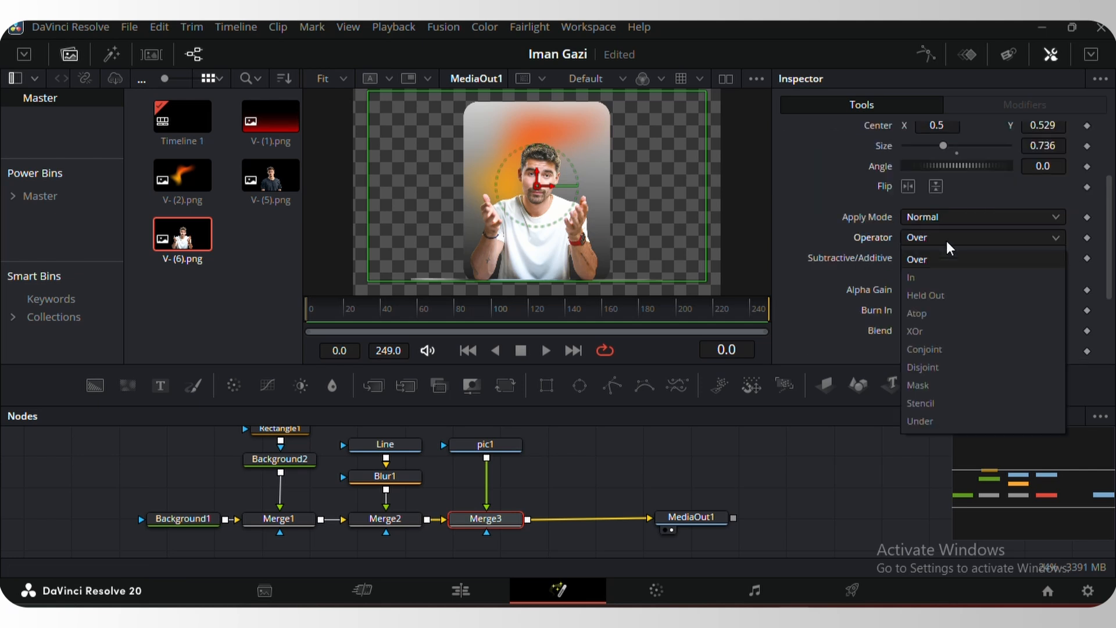
click(937, 314)
click(577, 463)
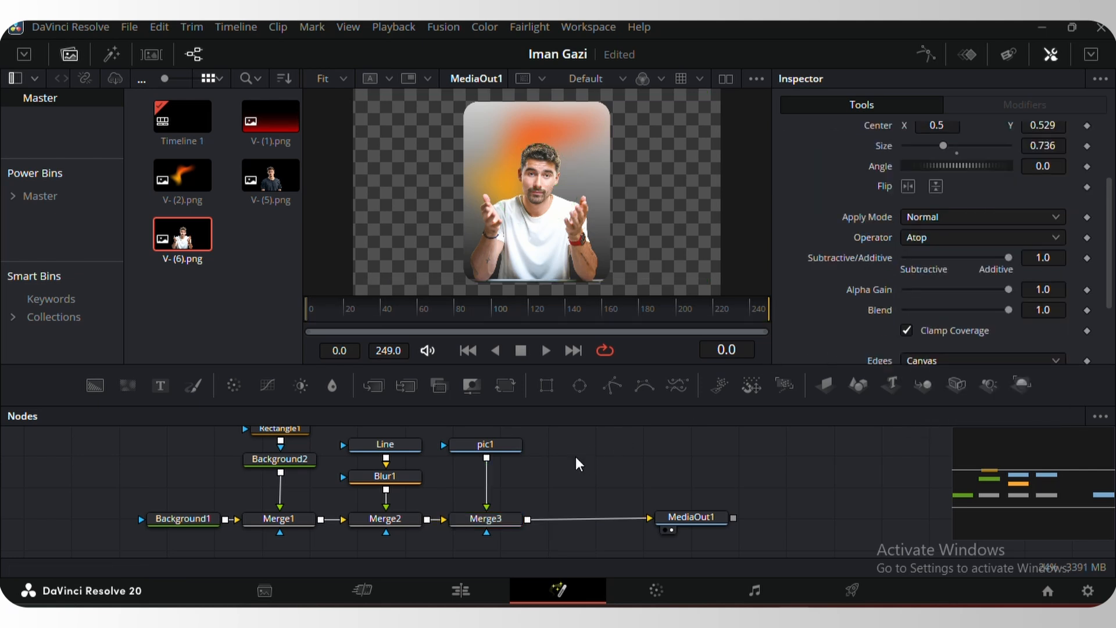
Move MediaOut1 farther along the chain and merge V- (5).png over Merge3's output, with its node above the new merge
drag(700, 518, 808, 524)
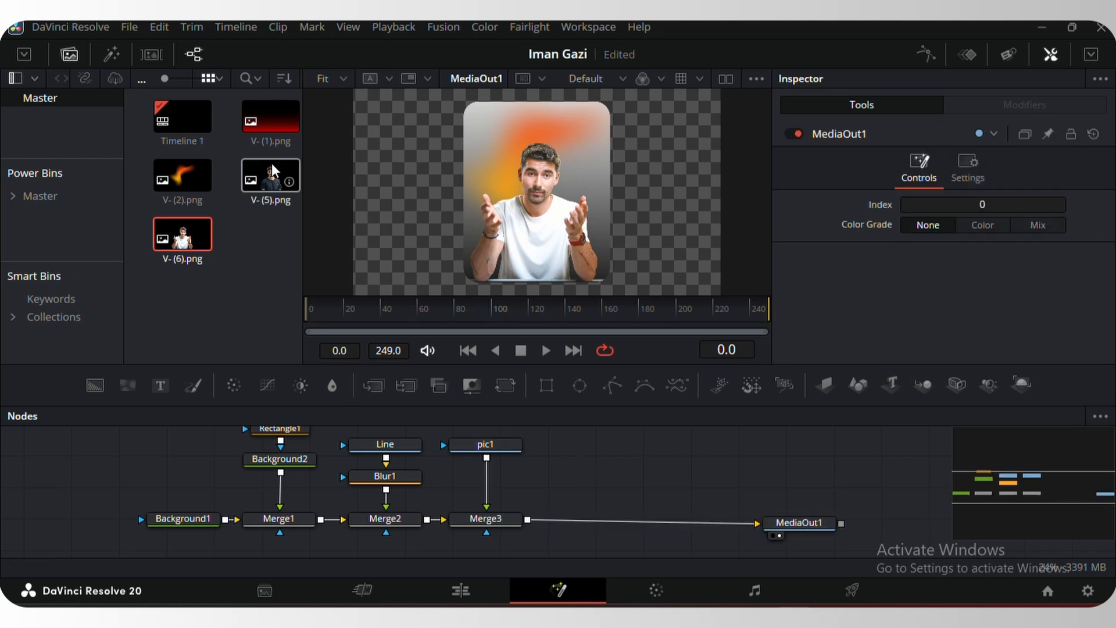
drag(271, 174, 529, 533)
click(585, 447)
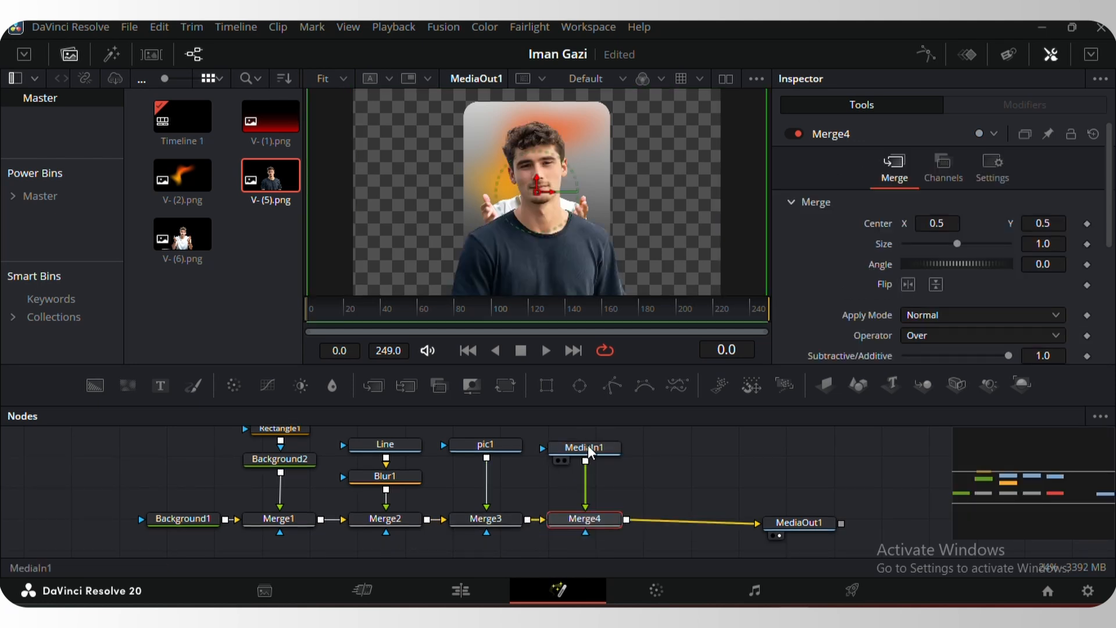
scroll(590, 453, up, 1)
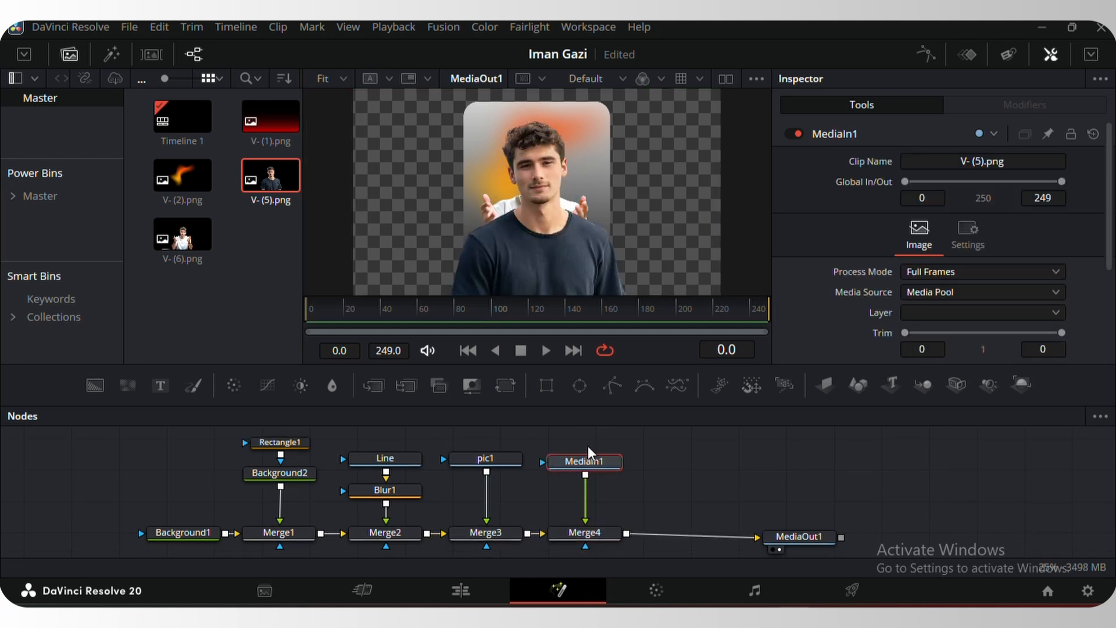
Set Merge4's size to 0.762, its center Y to 0.543 and its operator to Atop
click(616, 533)
scroll(616, 533, down, 1)
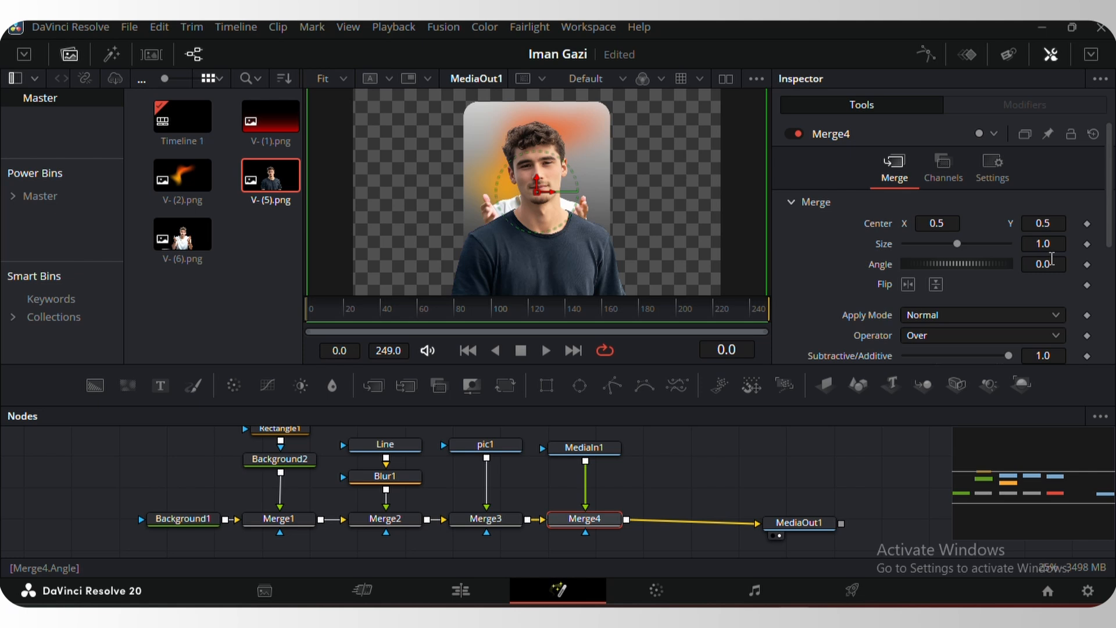
drag(1049, 244, 910, 244)
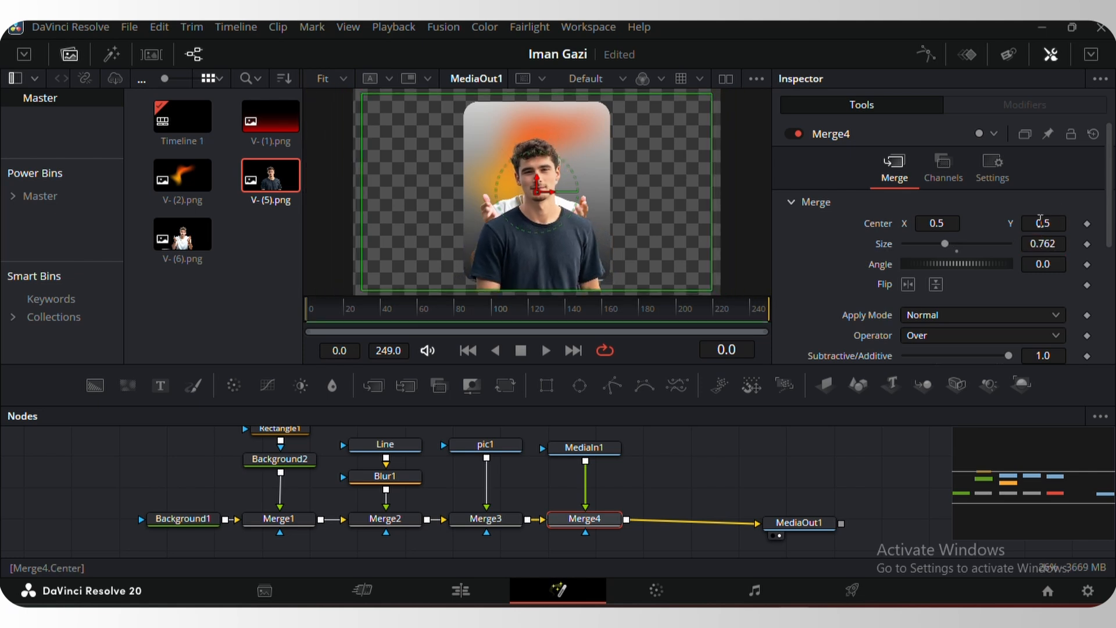
drag(1044, 224, 1055, 223)
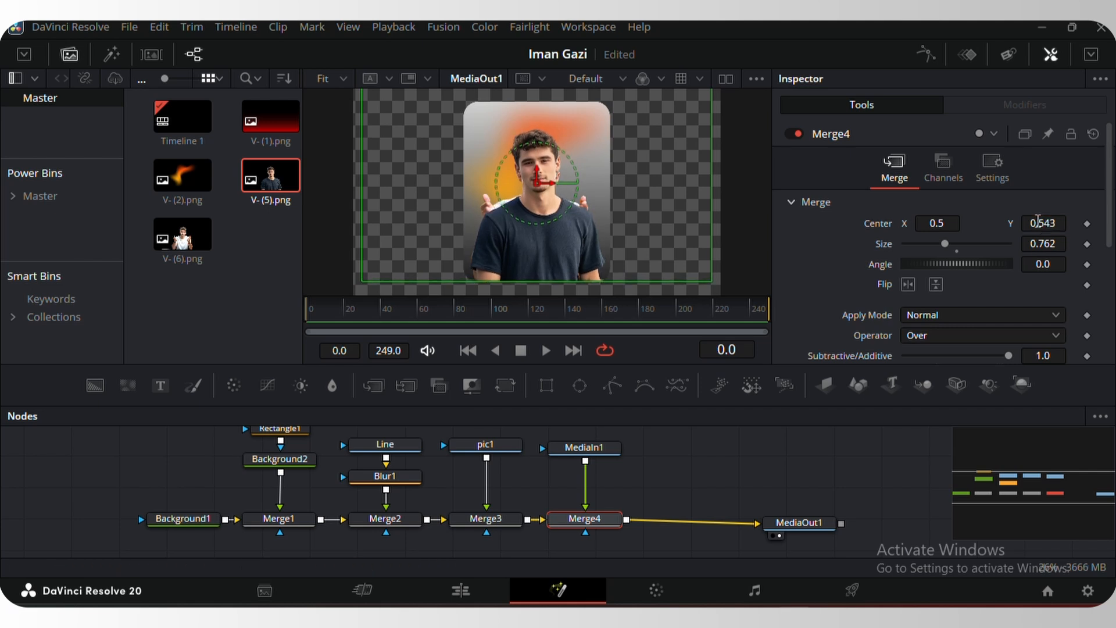
click(918, 338)
click(917, 407)
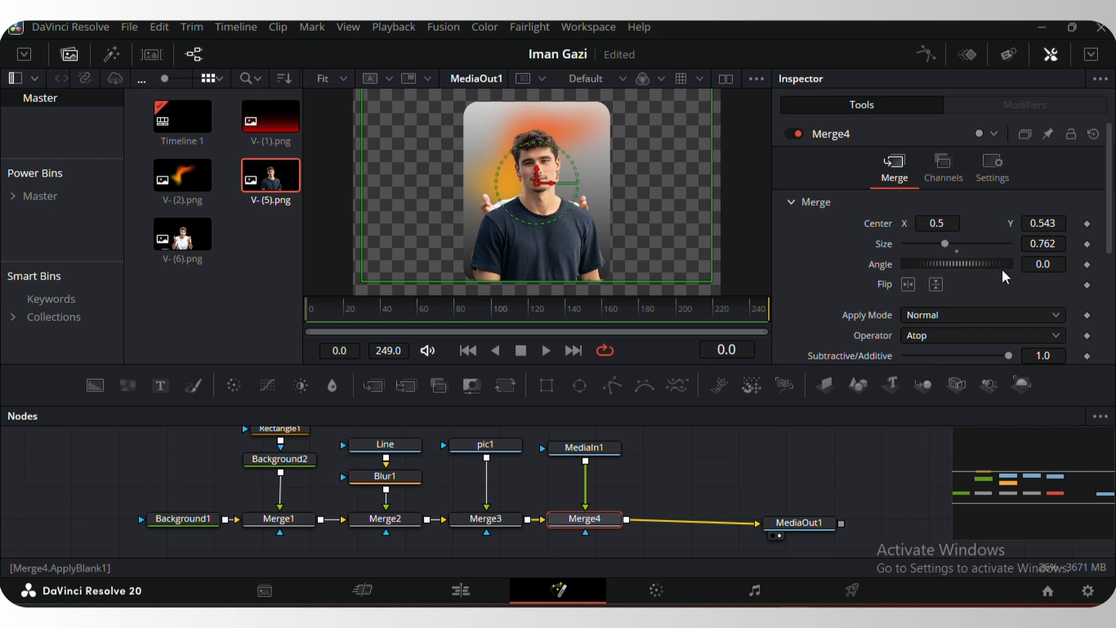
Rename the V- (5).png node feeding Merge4 as pic2
scroll(1014, 243, down, 2)
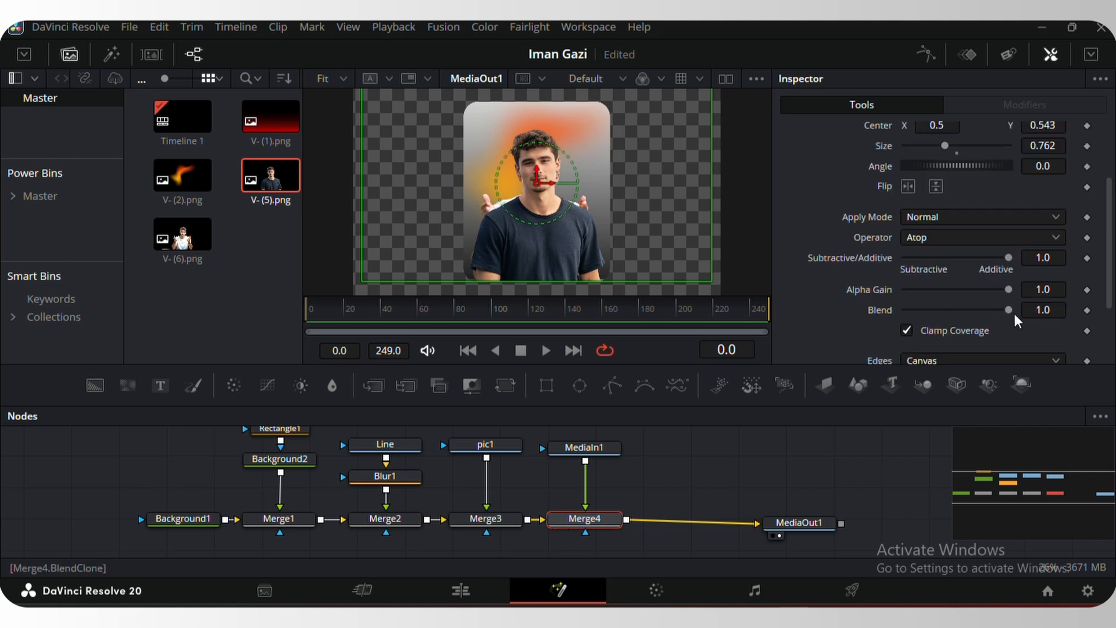
click(584, 447)
right_click(592, 441)
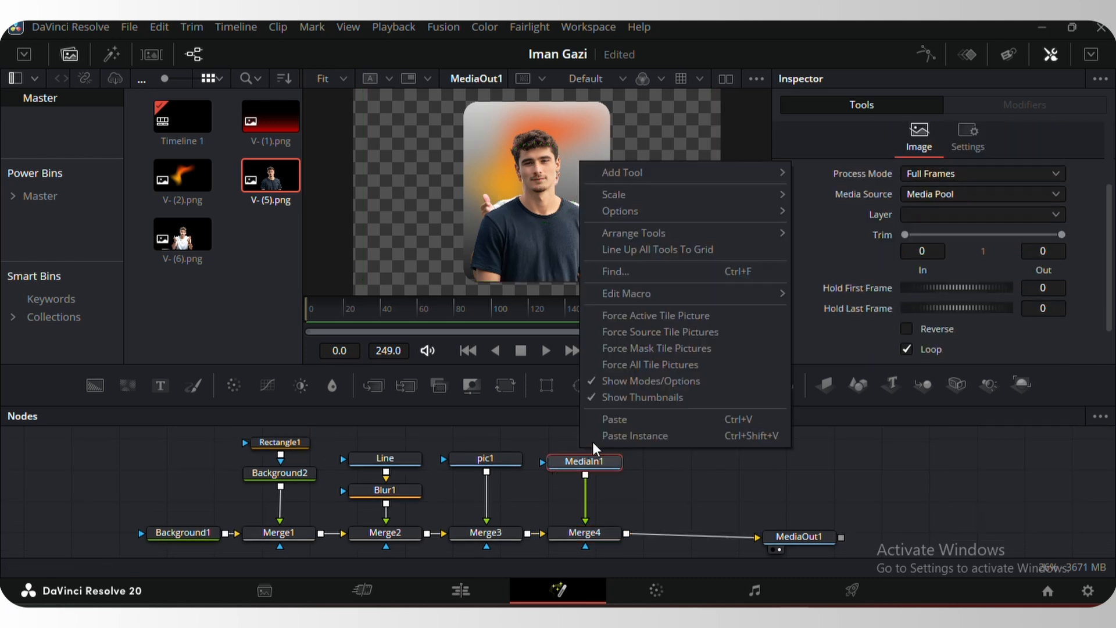
click(587, 466)
right_click(588, 462)
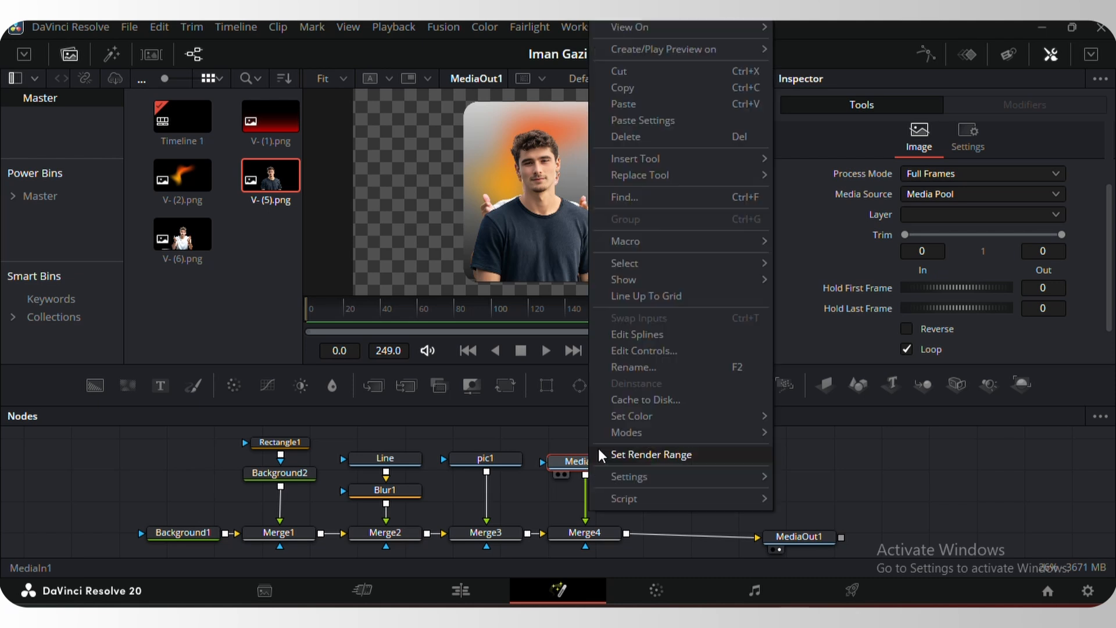
click(650, 366)
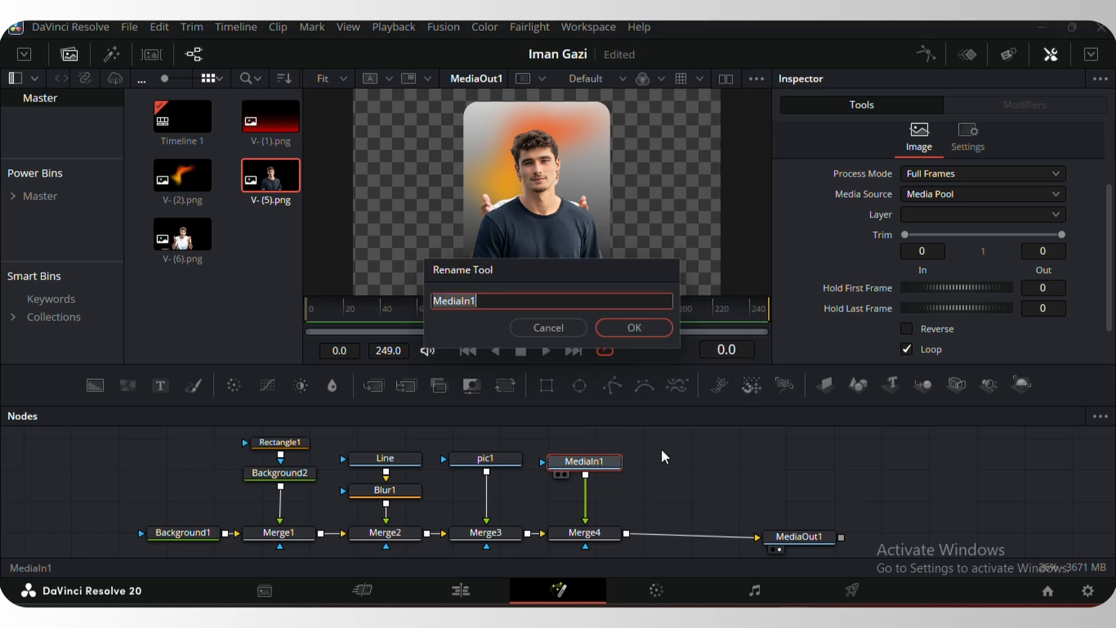
key(BackSpace)
key(Return)
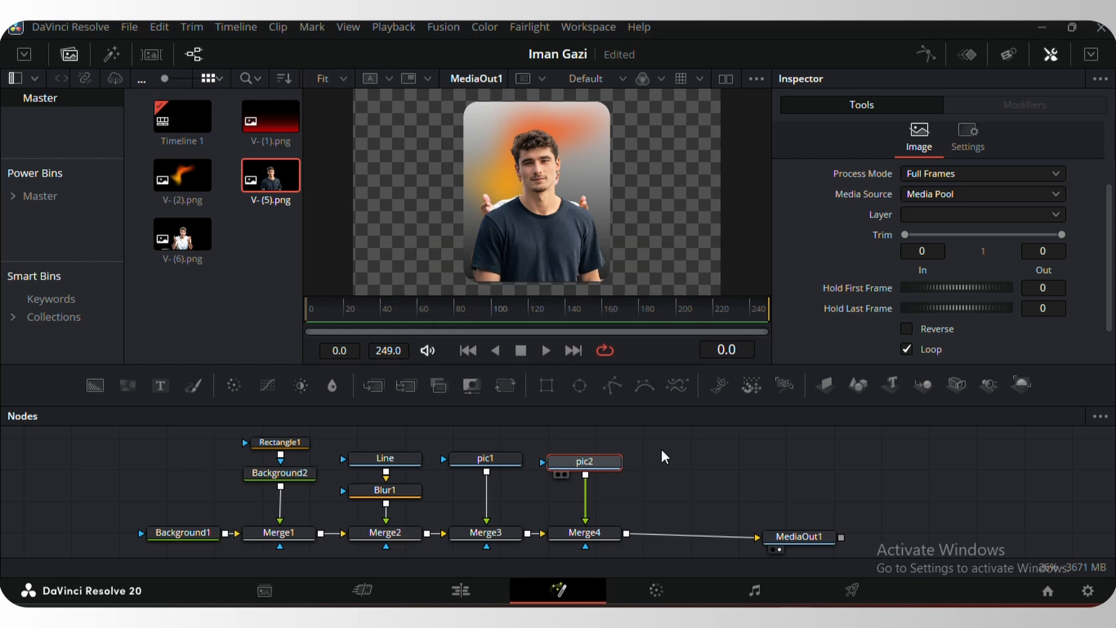
Set Merge4's blend to 0.0 to hide pic2 and deselect the node
click(578, 532)
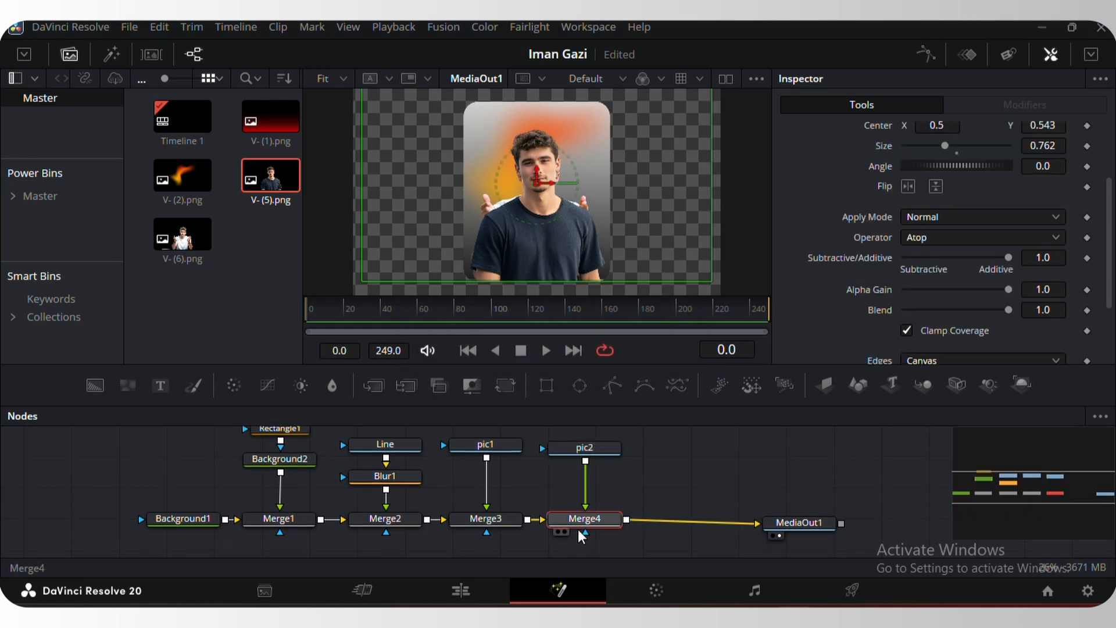
scroll(993, 285, down, 3)
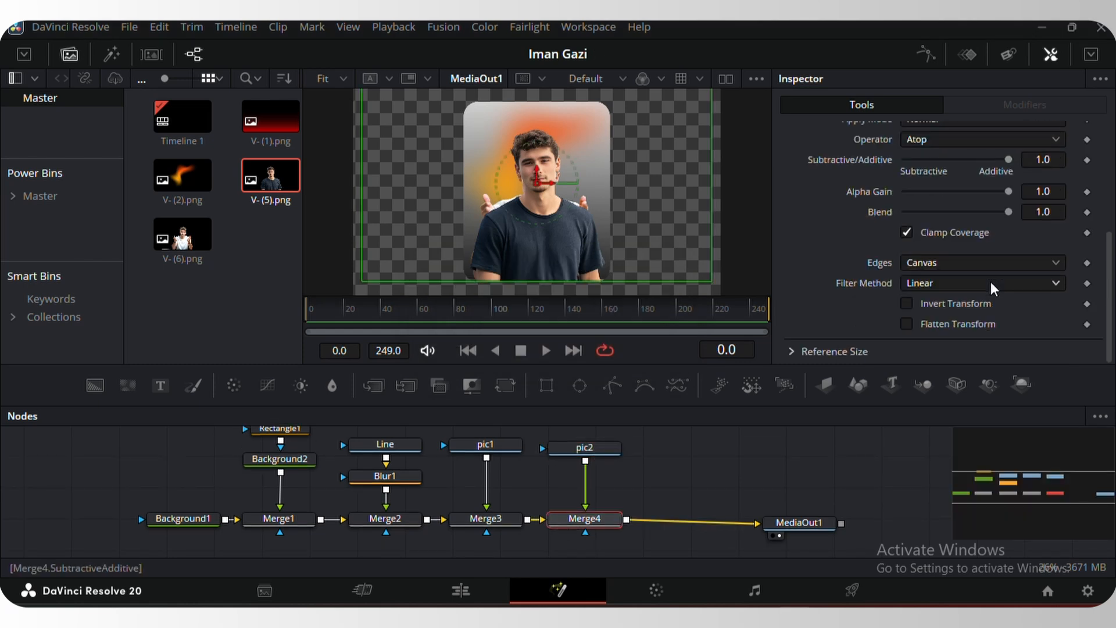
drag(1008, 211, 839, 250)
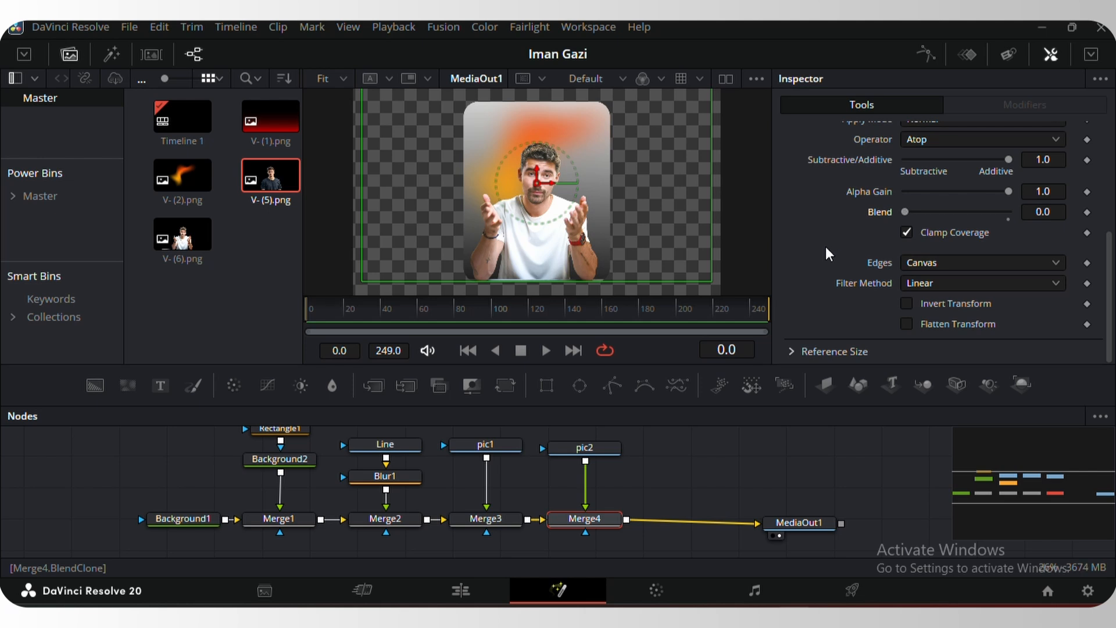
click(654, 484)
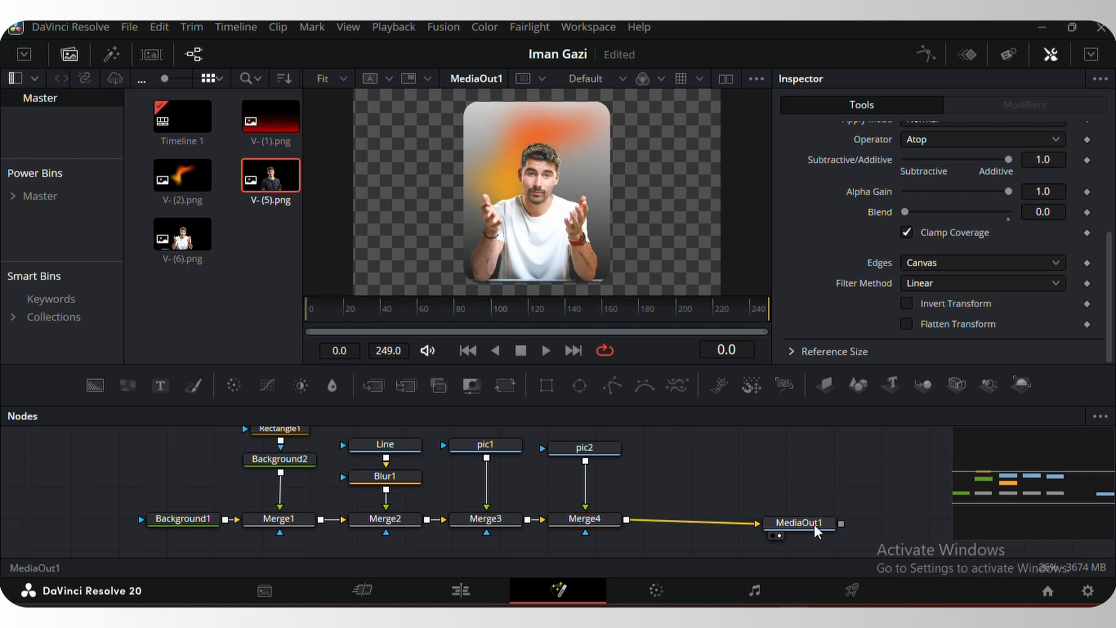
Move MediaOut1 farther along the chain and merge V- (1).png over Merge4's output, with its node above the new merge
drag(792, 526, 861, 520)
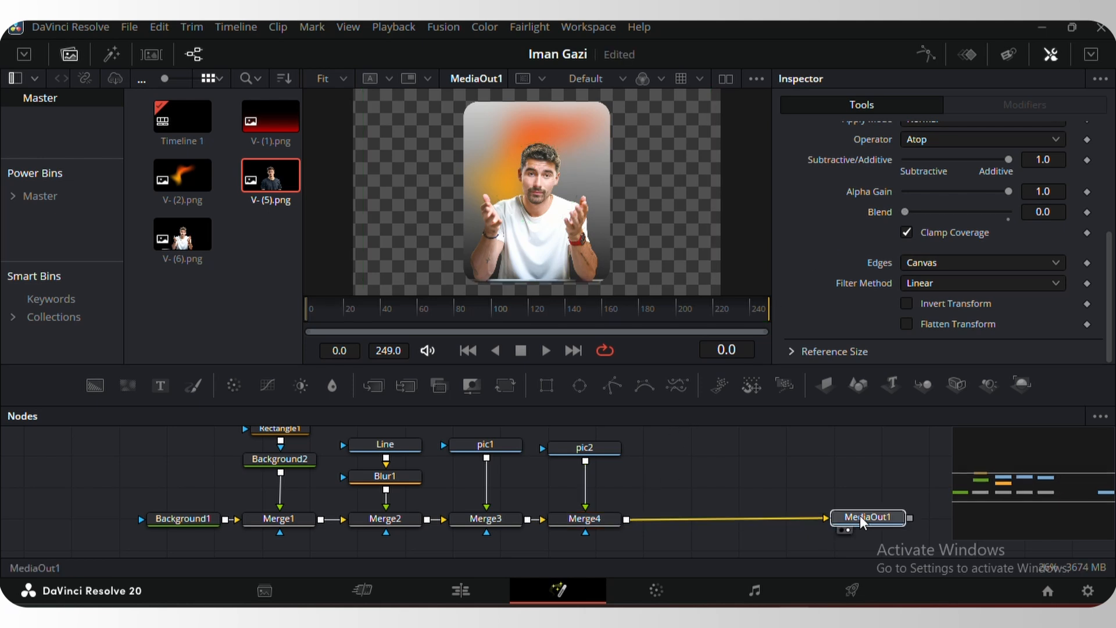
click(860, 519)
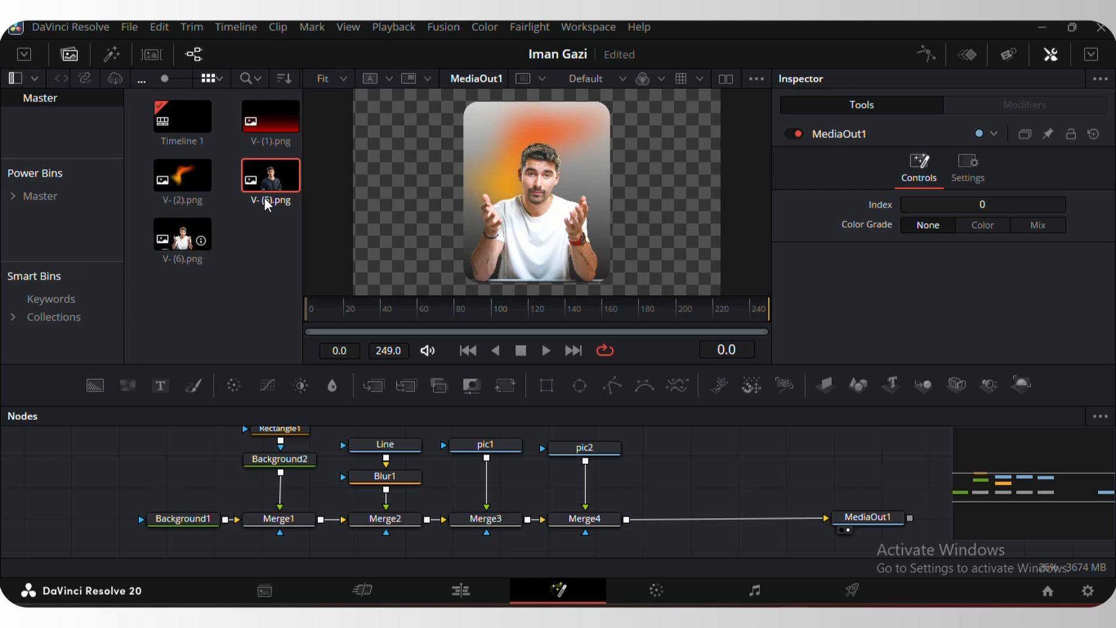
drag(270, 116, 629, 531)
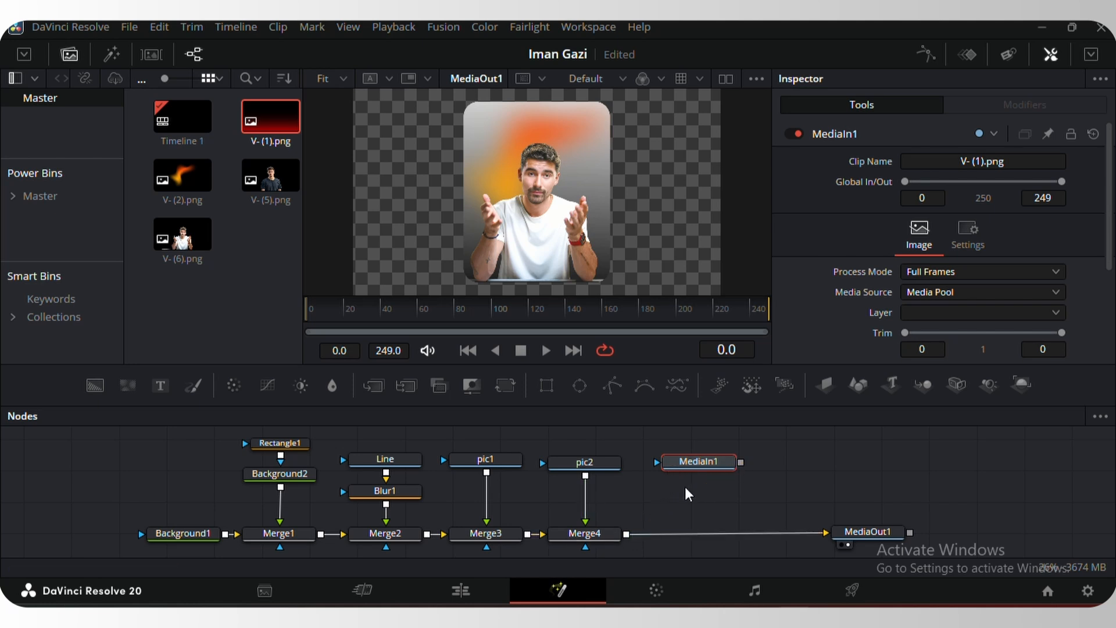
drag(741, 462, 628, 530)
click(726, 451)
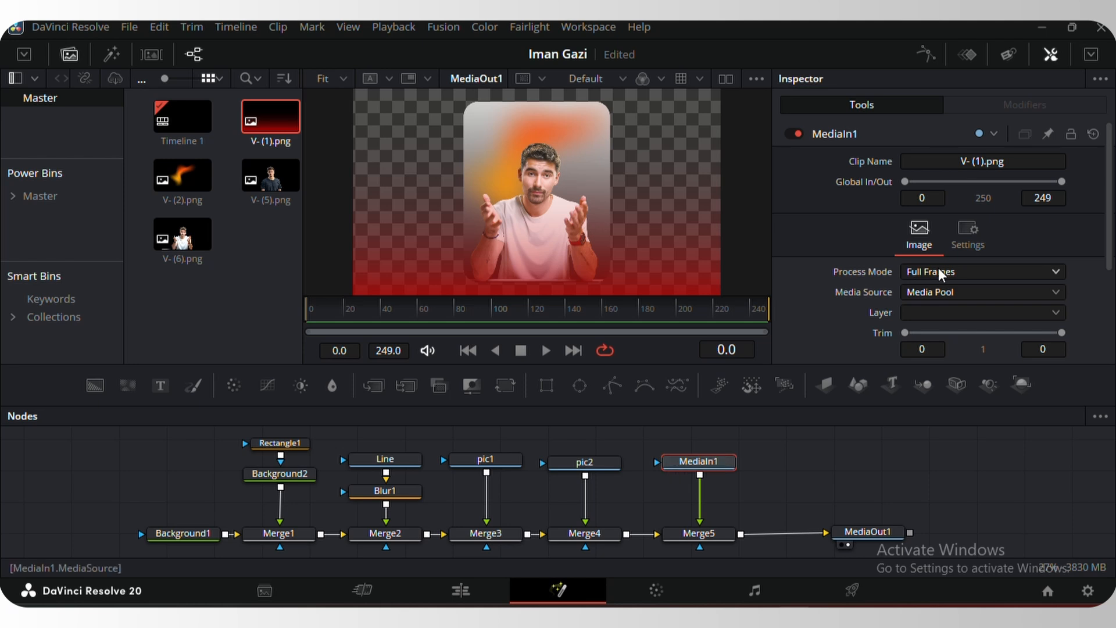
Set Merge5's size to 0.813, its center Y to 0.564 and its operator to Atop
click(718, 535)
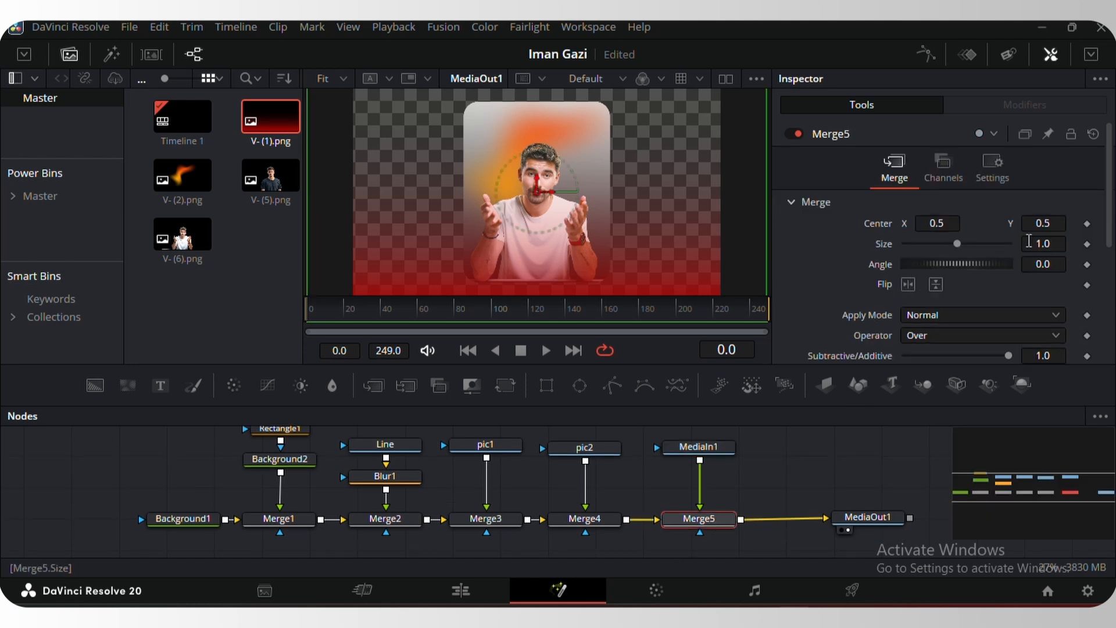
drag(1043, 244, 931, 244)
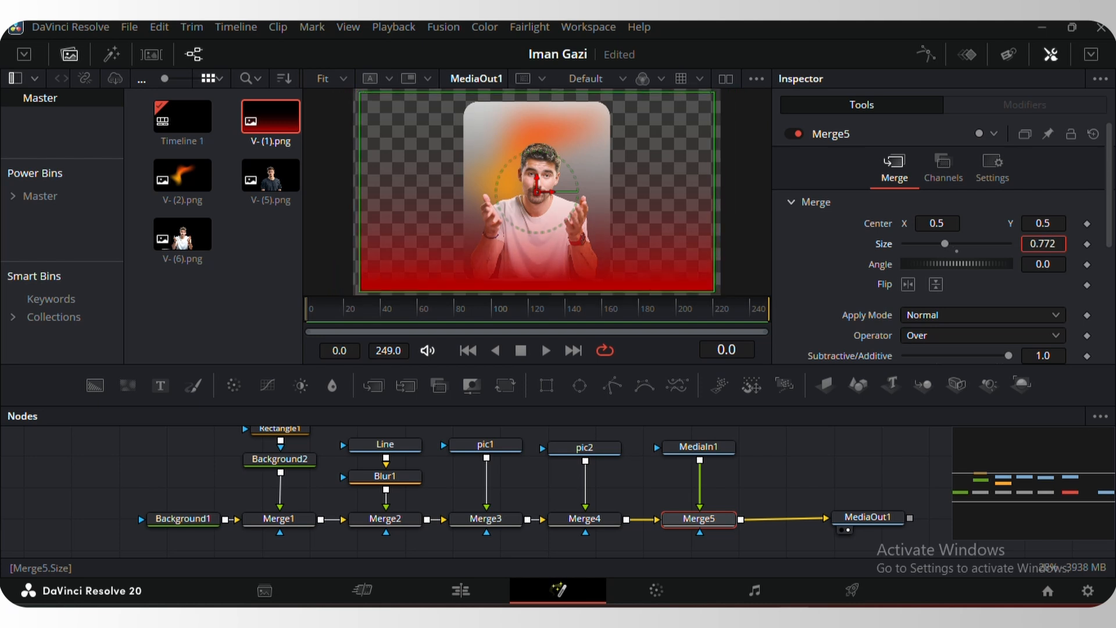
drag(1043, 243, 1078, 223)
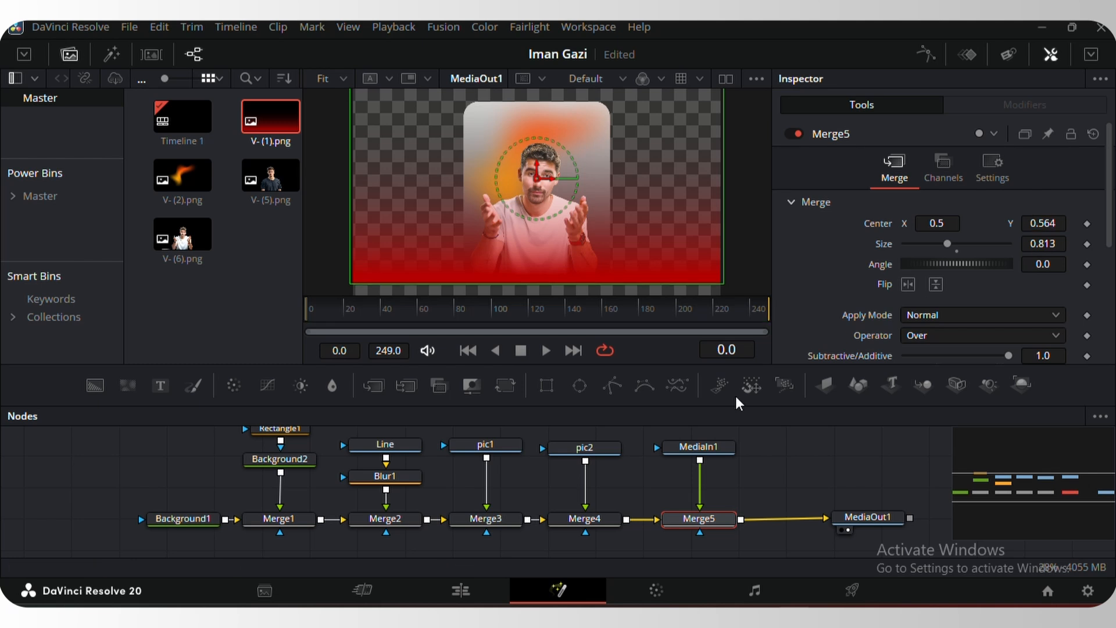
click(937, 336)
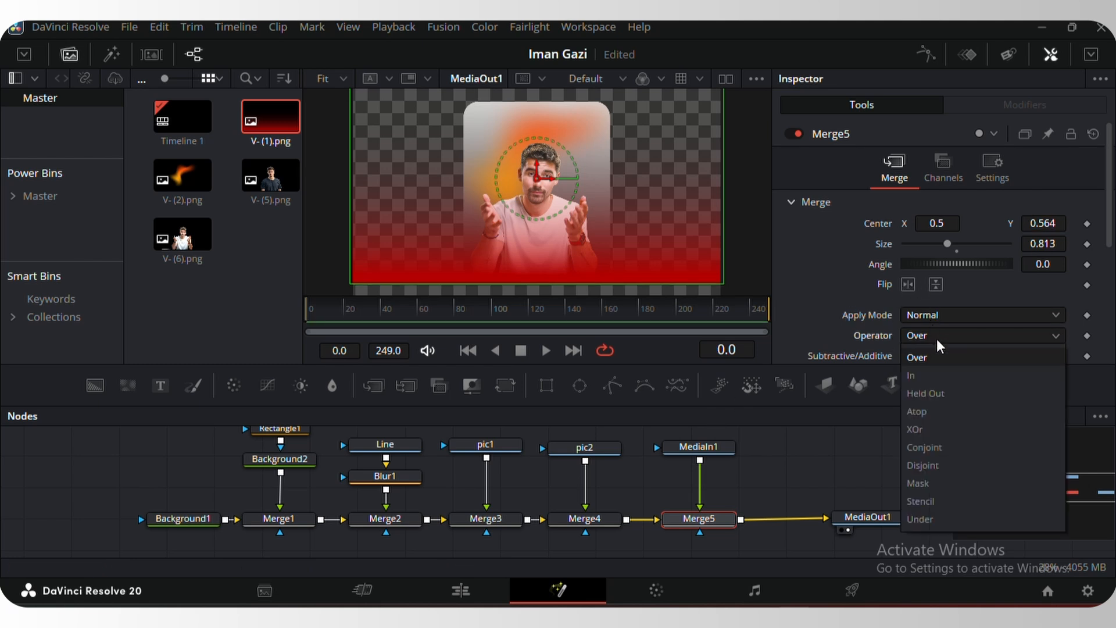
click(925, 411)
click(780, 473)
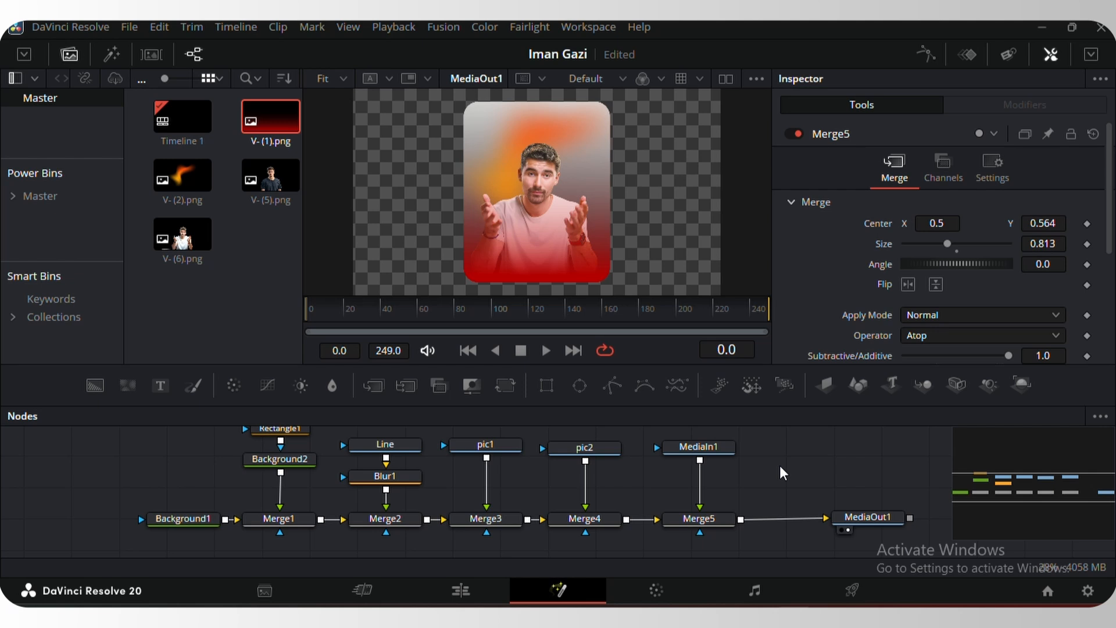
Move MediaOut1 farther from Merge5 to make room for another merge, and hide the media pool
drag(881, 519, 933, 526)
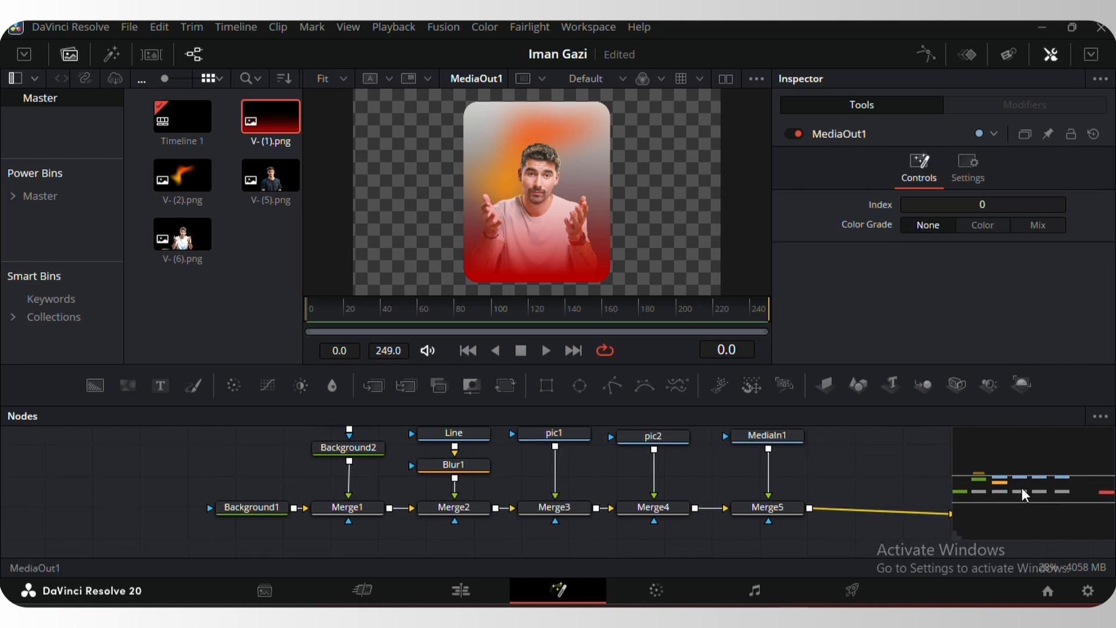
drag(1020, 487, 1047, 476)
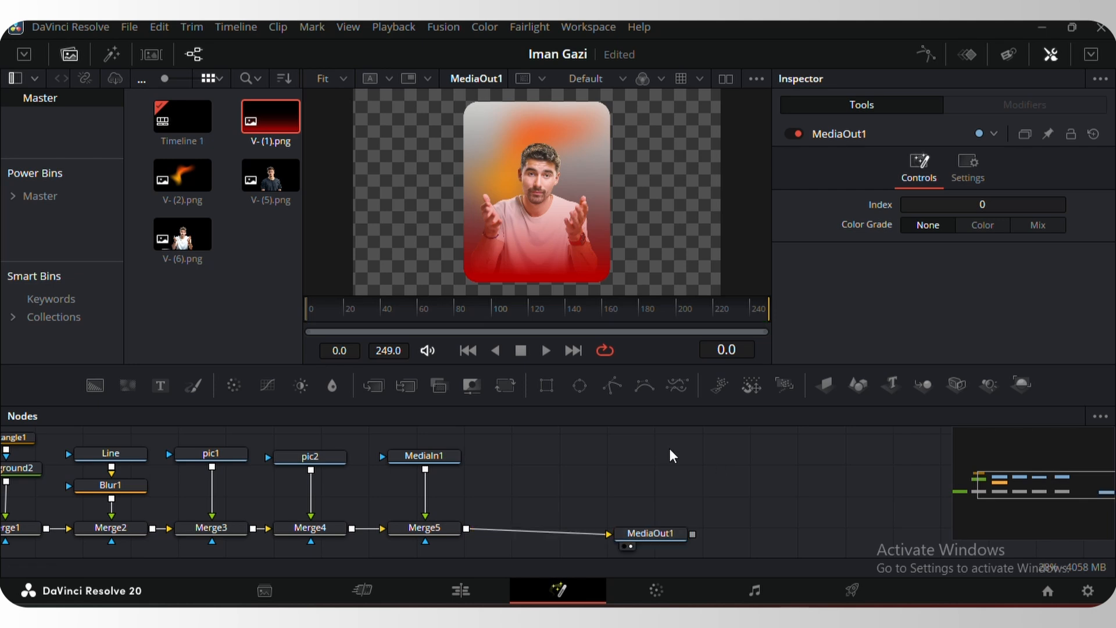
drag(655, 532, 701, 526)
click(615, 491)
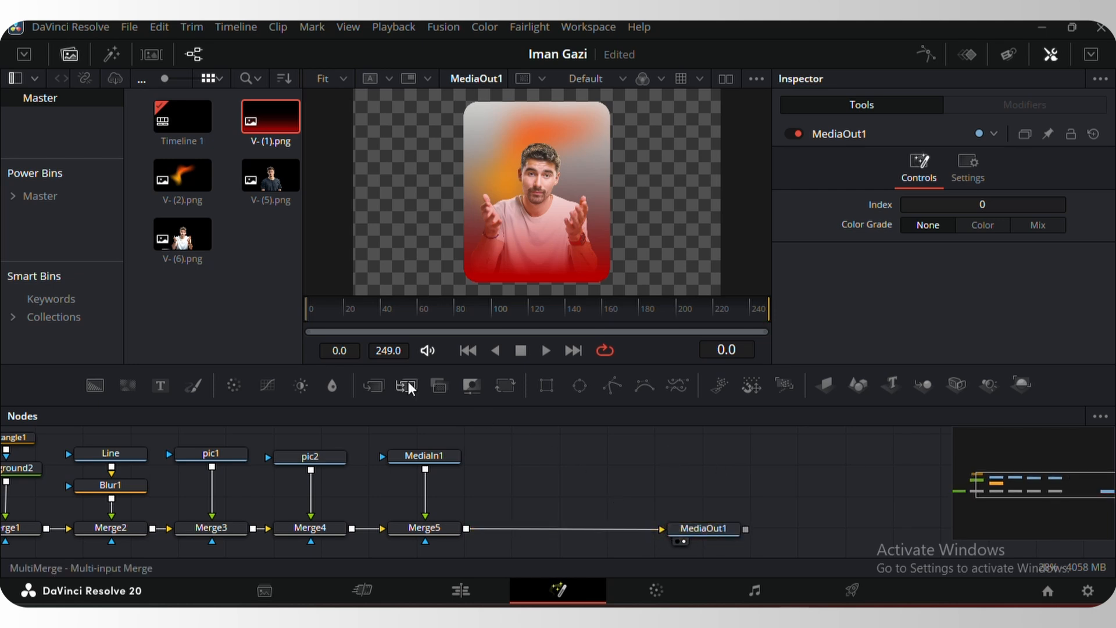
click(106, 55)
click(109, 55)
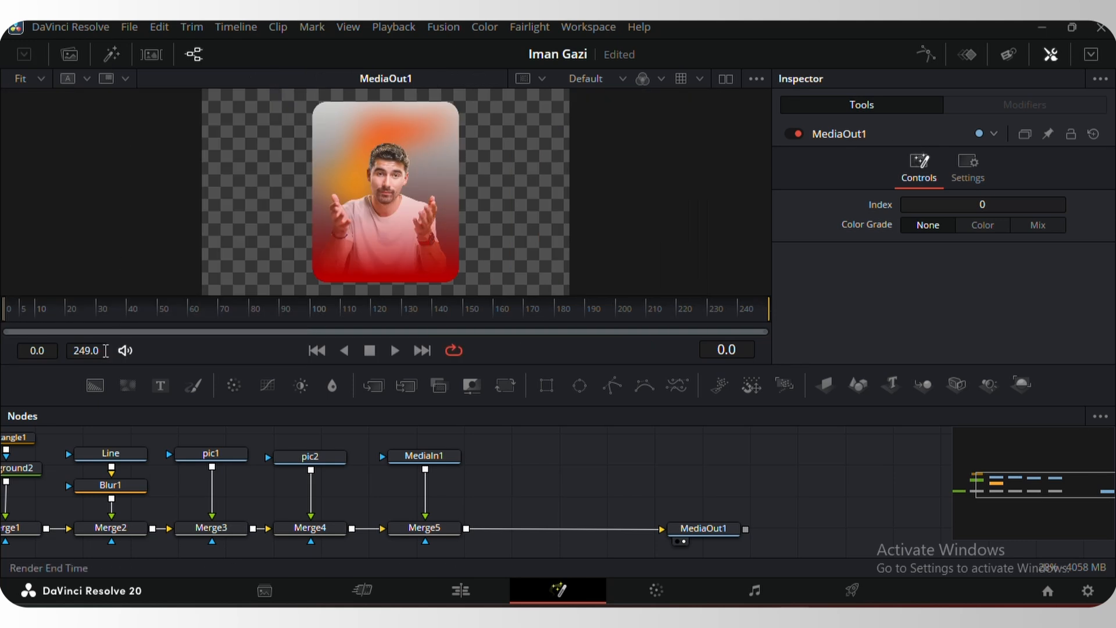
Merge a new Text+ node over Merge5's output, with its node above the new merge, and set its text to SUCCESS
drag(160, 385, 466, 526)
click(533, 459)
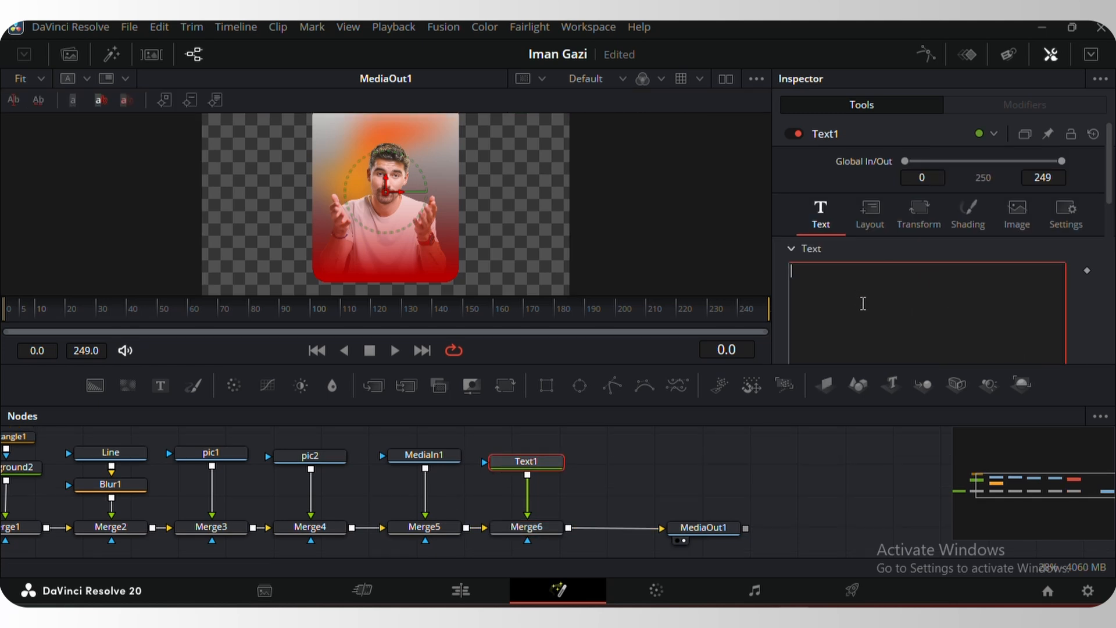
text(SUCCESS)
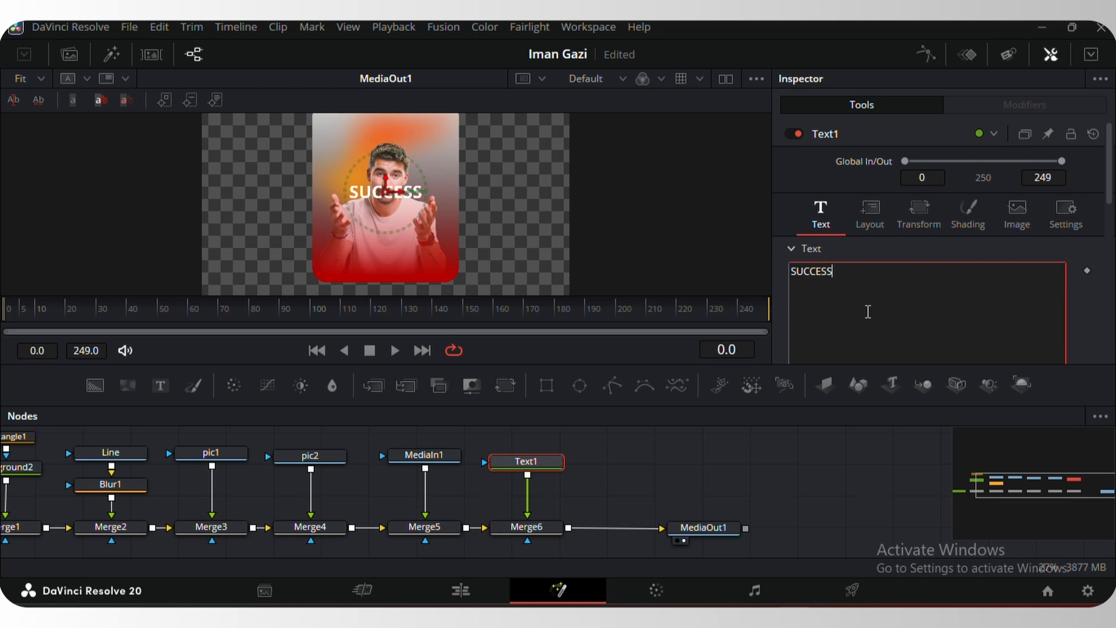
Set the SUCCESS text's font to Raleway ExtraBold and move it down to the card's red lower area, at center Y about 0.176
scroll(875, 310, down, 3)
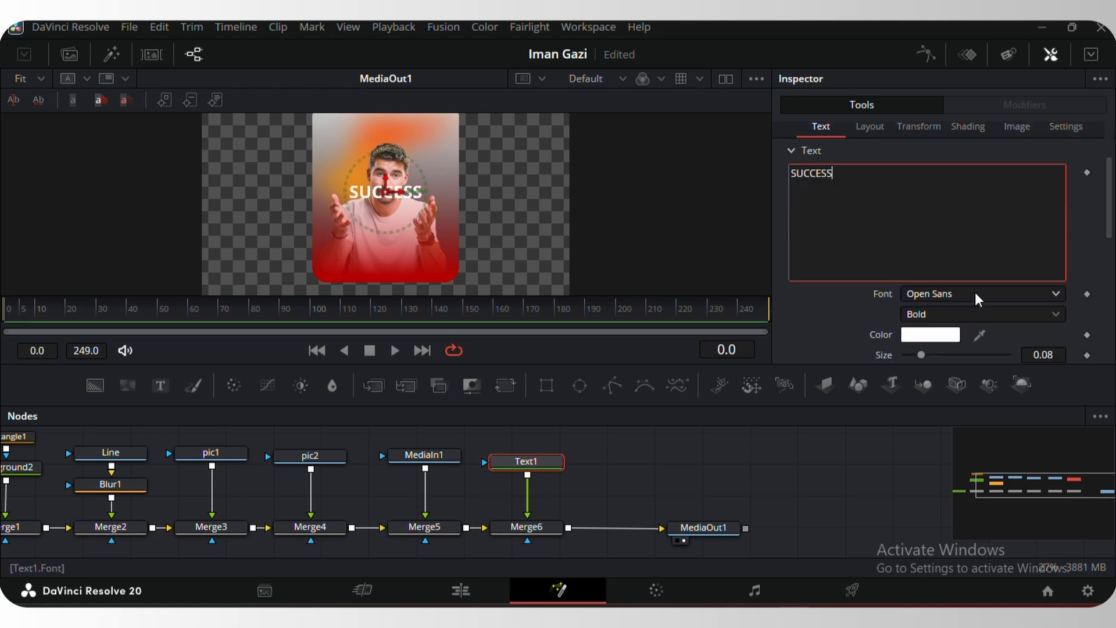
click(977, 294)
scroll(958, 486, down, 3)
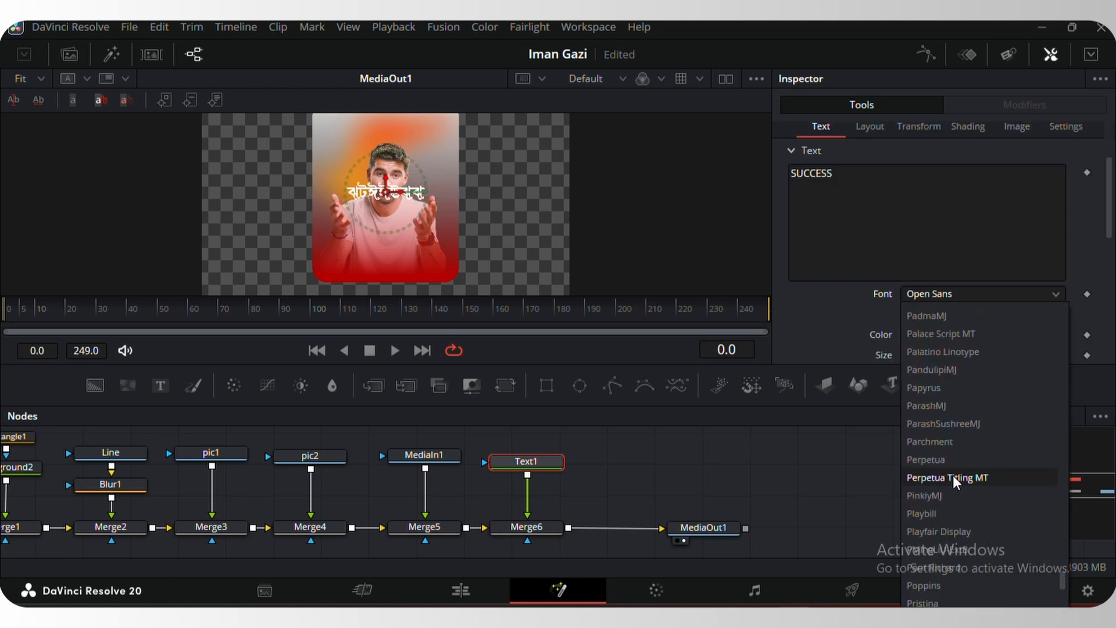
scroll(956, 481, down, 3)
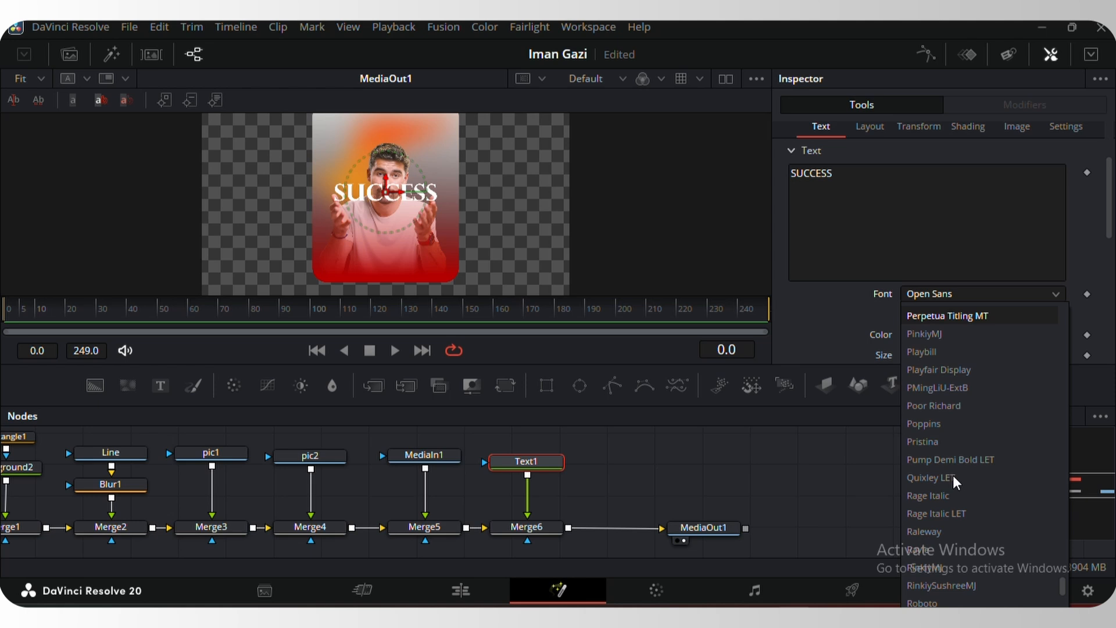
click(953, 531)
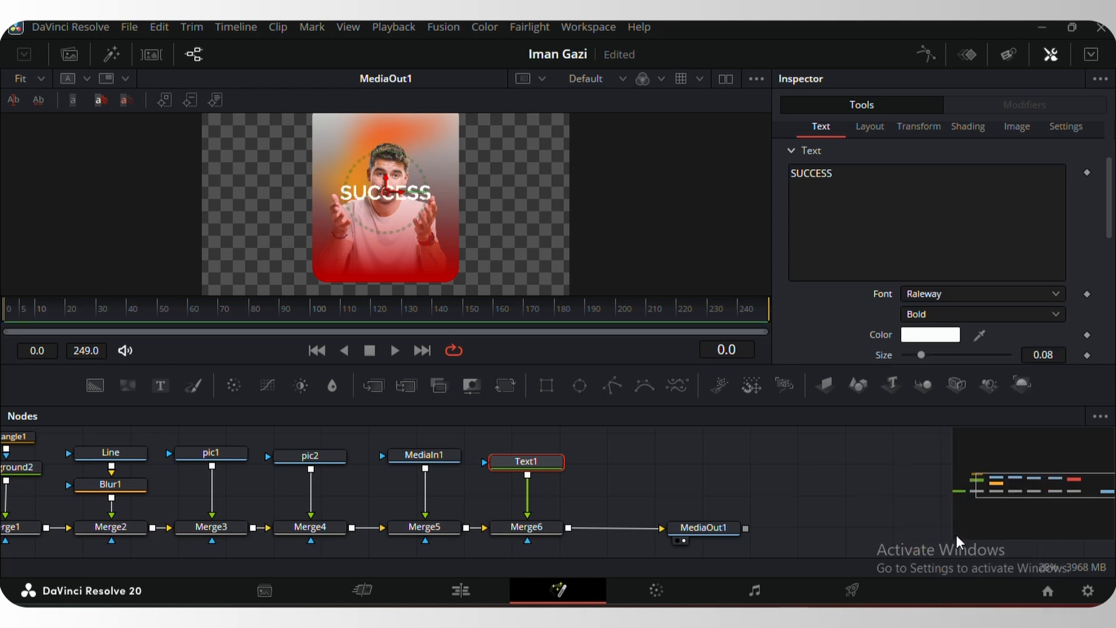
click(949, 314)
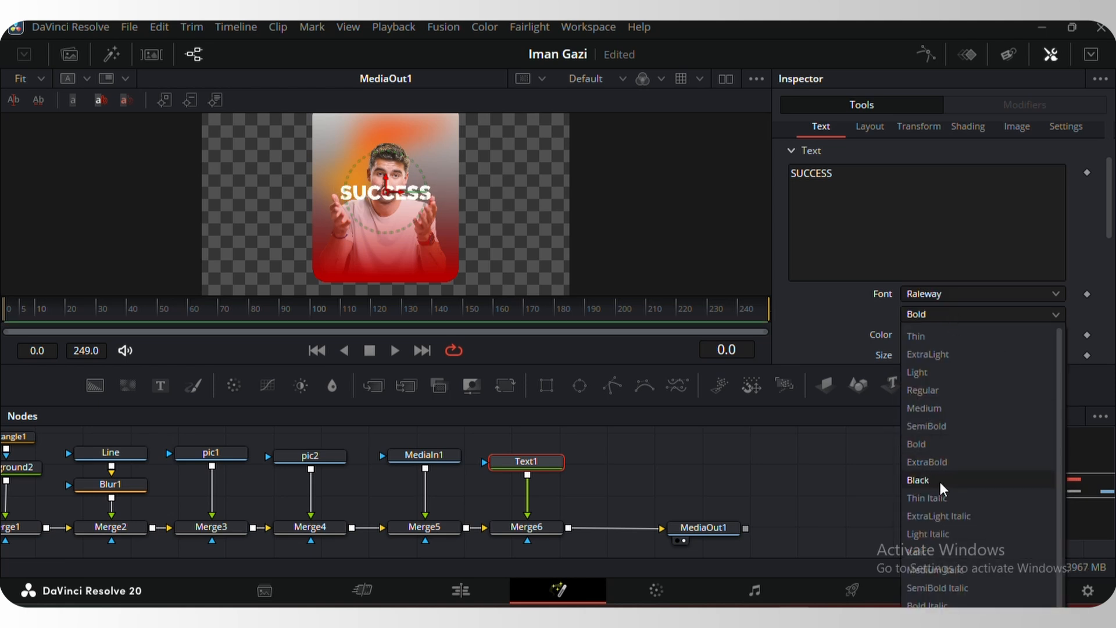
click(940, 468)
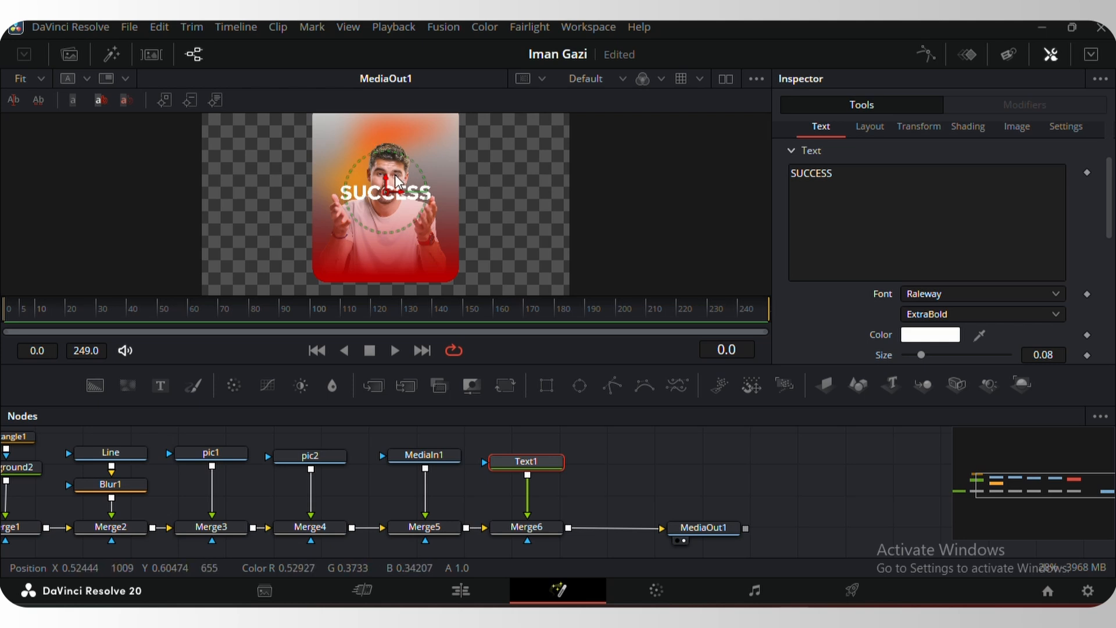
drag(386, 183, 387, 250)
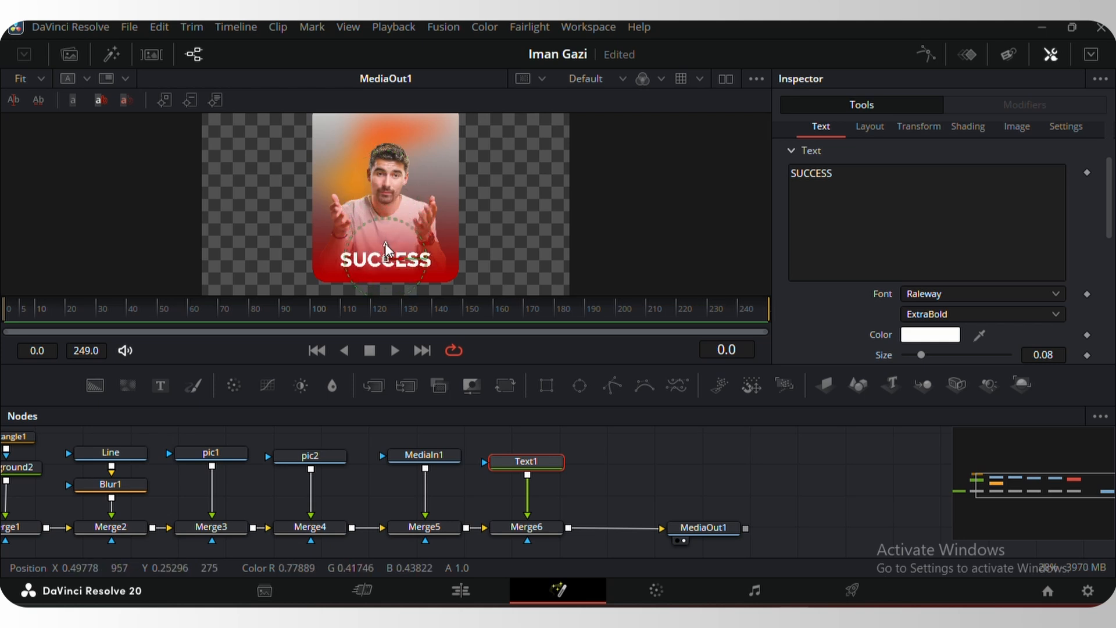
Try a Center Z of about -0.13 in the SUCCESS text's layout and reset it to the default
scroll(936, 224, up, 2)
scroll(947, 241, down, 5)
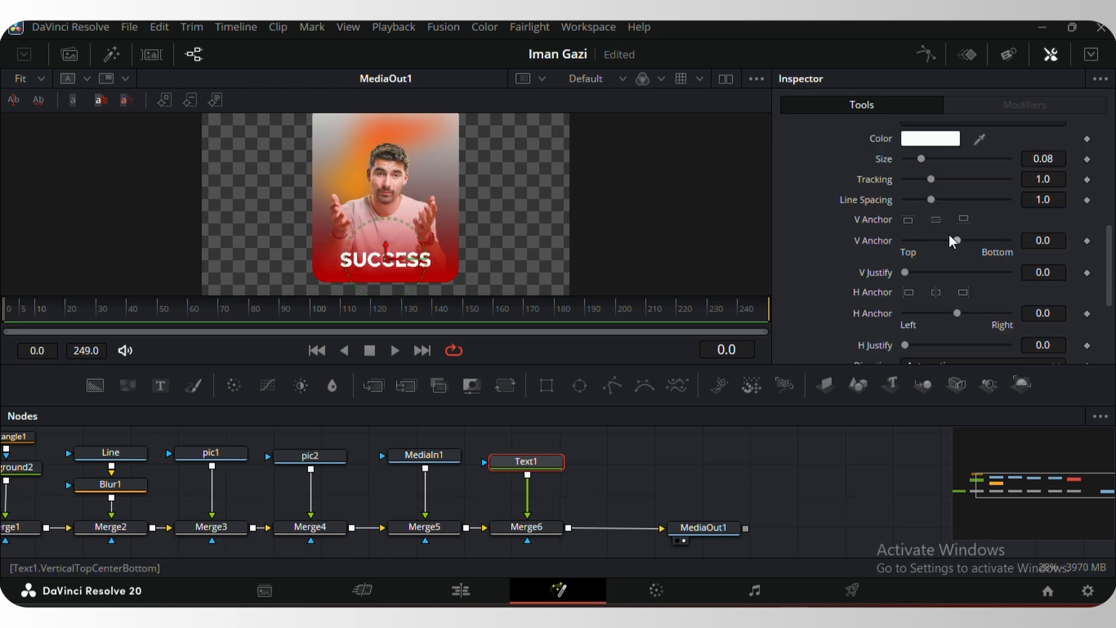
scroll(953, 241, up, 5)
click(870, 216)
scroll(942, 224, down, 3)
scroll(966, 232, up, 2)
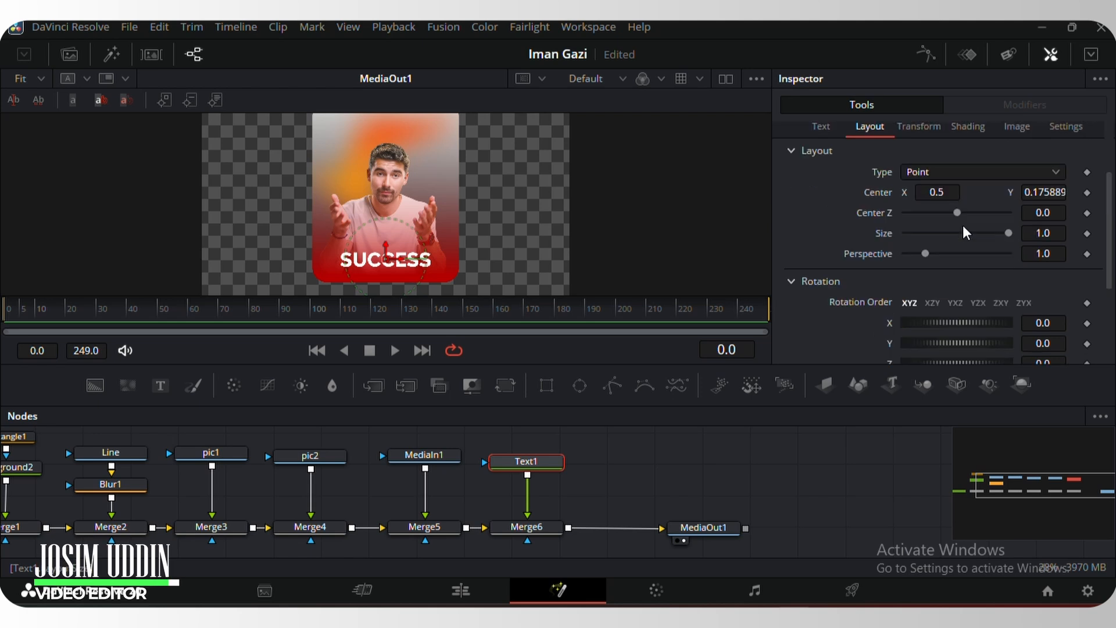
drag(957, 213, 955, 213)
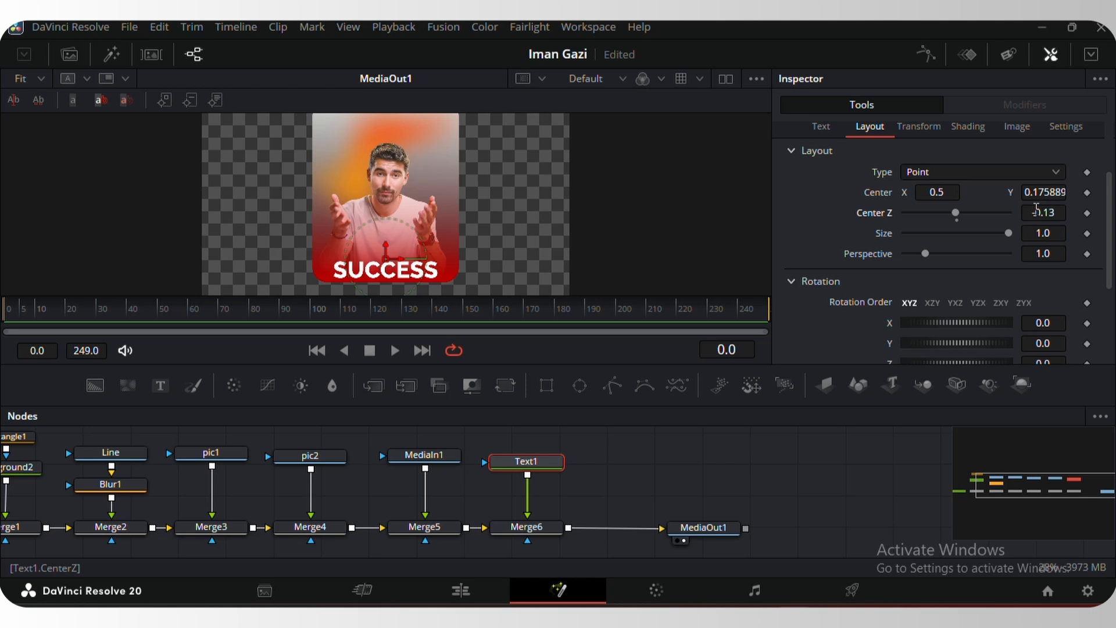
double_click(875, 213)
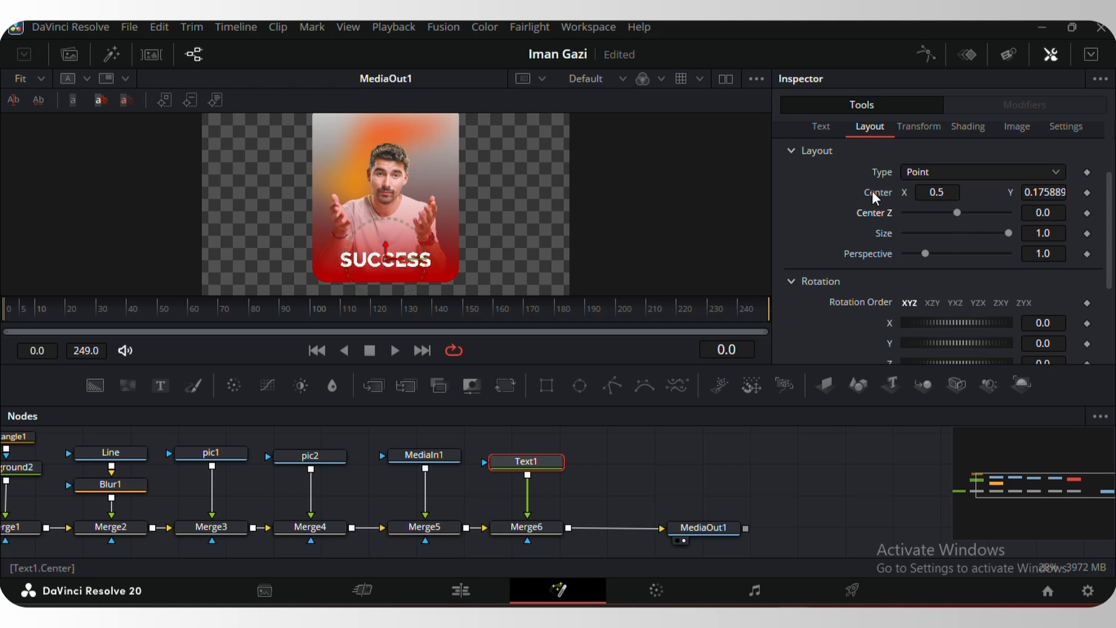
Enlarge the SUCCESS text to a size of about 0.116 and tighten its tracking to about 0.974
click(821, 126)
scroll(959, 236, down, 3)
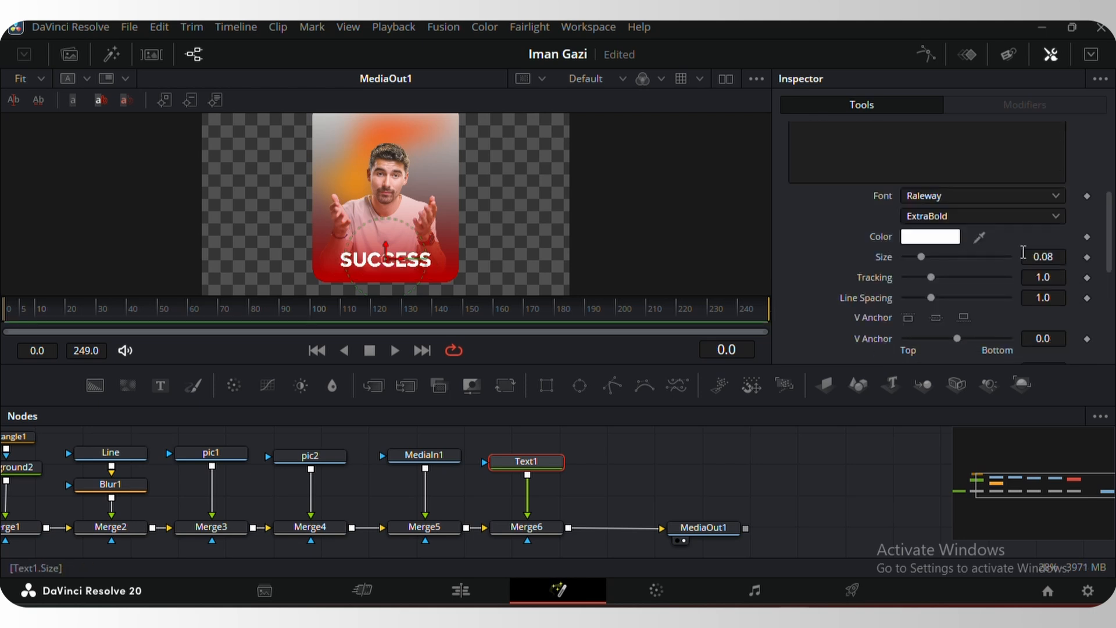
mouse_move(1036, 256)
mouse_down()
mouse_move(1076, 257)
mouse_move(1032, 277)
mouse_up()
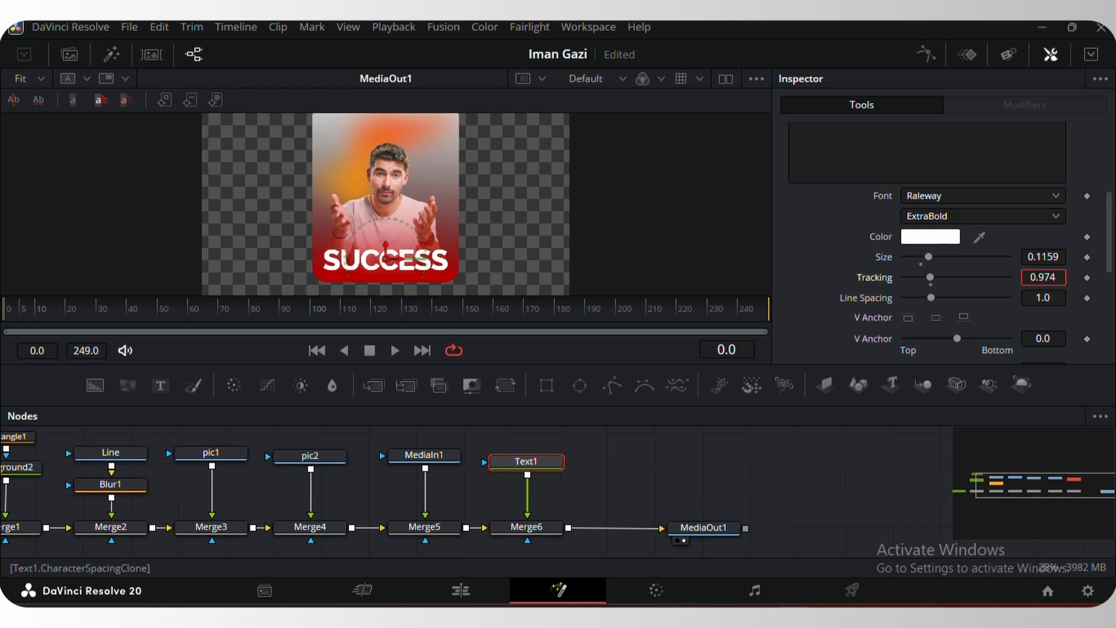
click(603, 473)
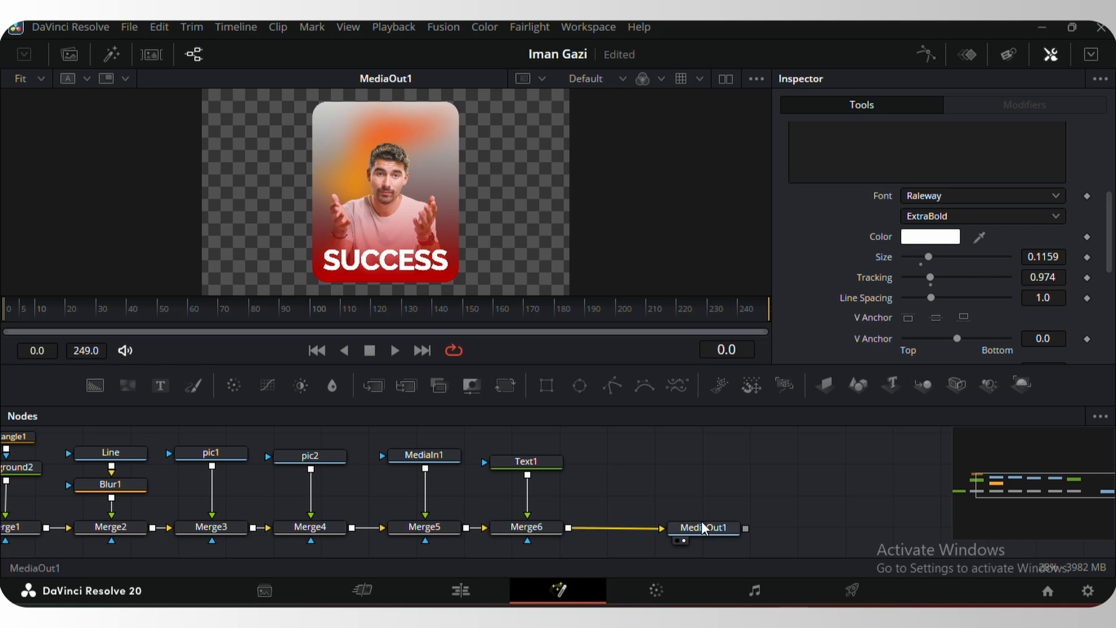
Move MediaOut1 farther away, duplicate the Text1 node and merge the copy over Merge6's output
drag(704, 534, 773, 530)
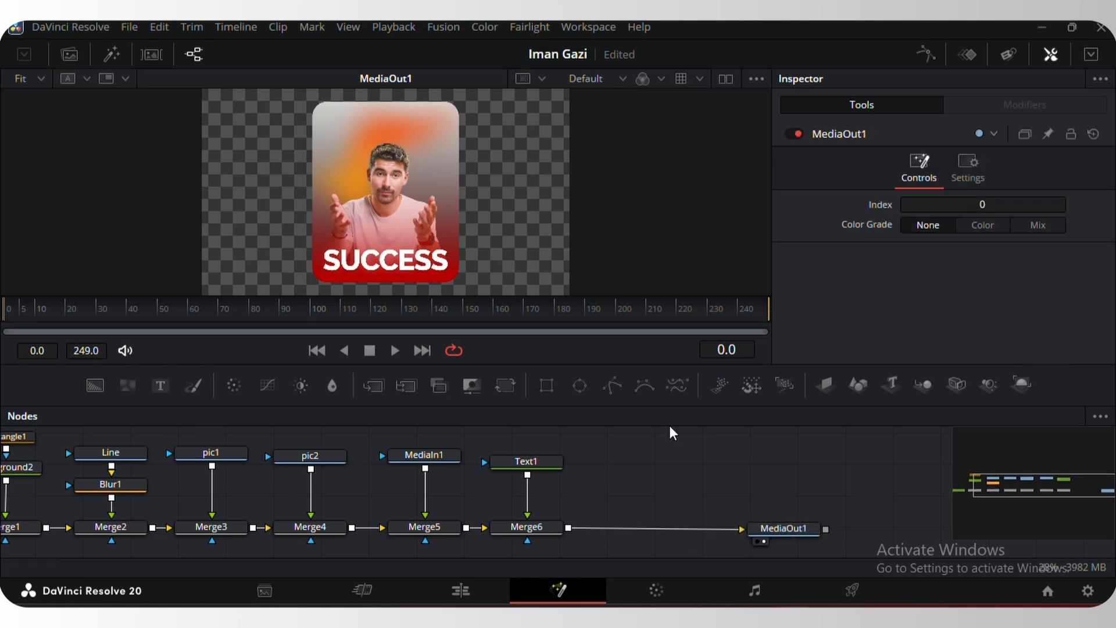
click(524, 464)
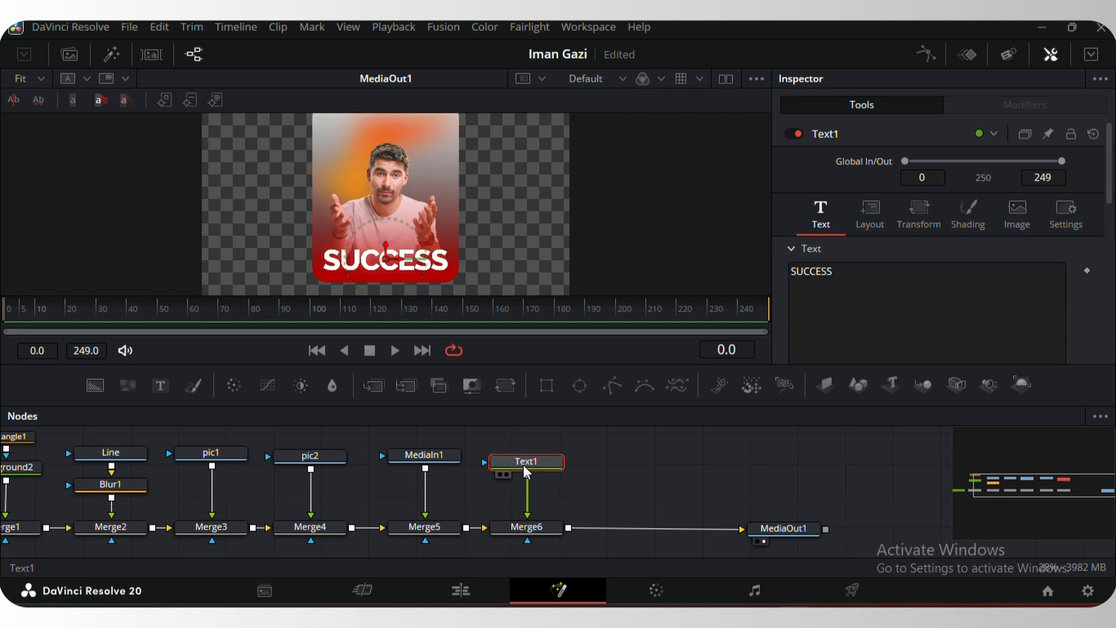
click(602, 475)
key(ctrl+v)
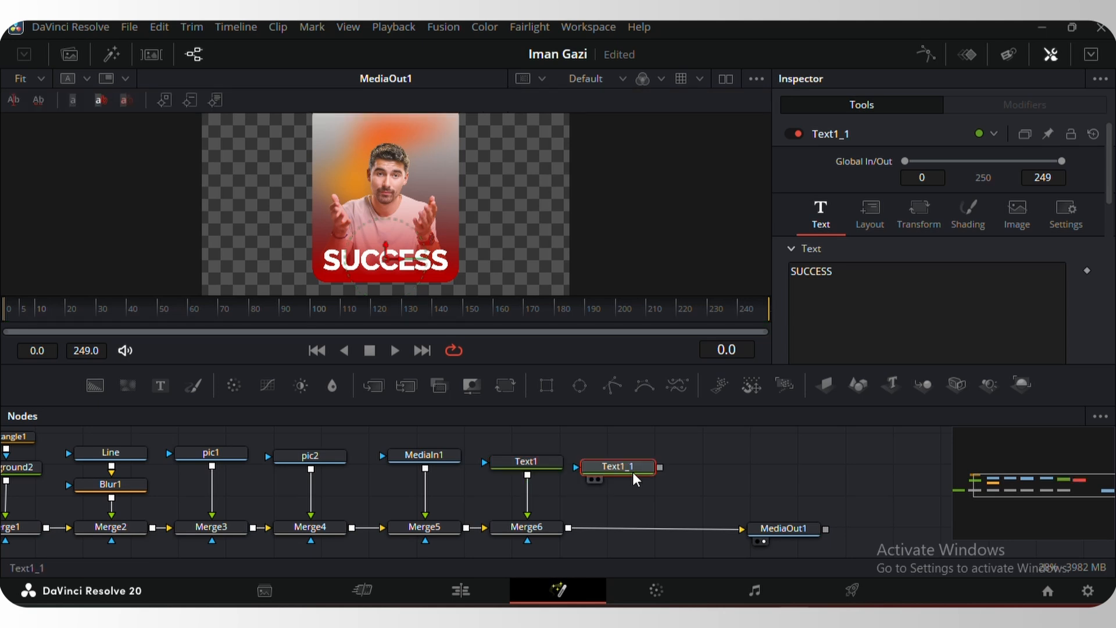
drag(633, 472, 574, 525)
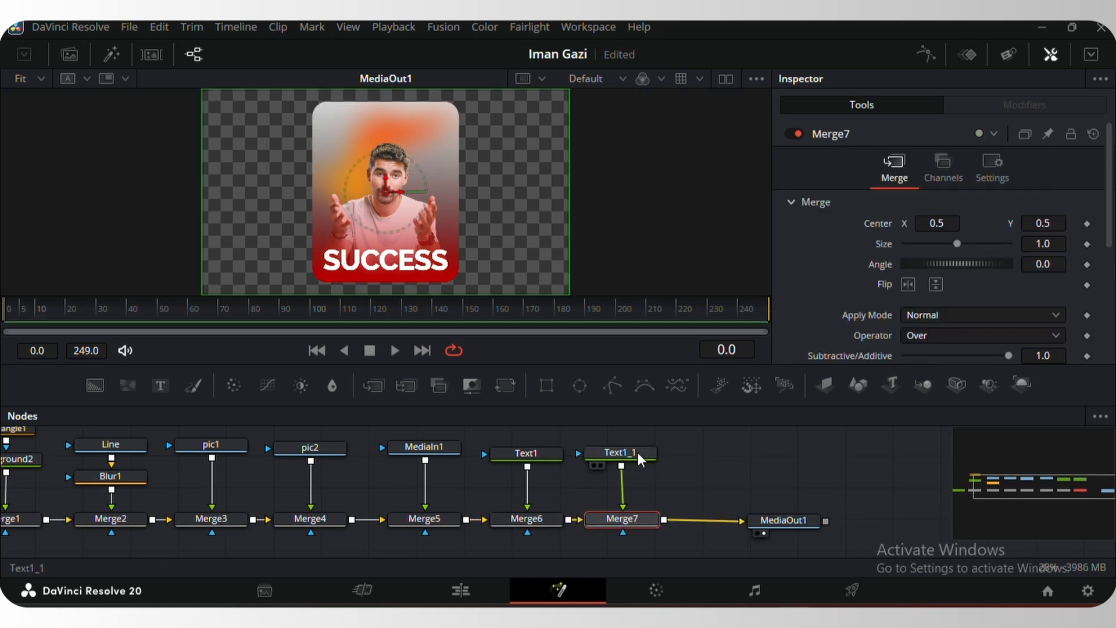
Replace the text of the duplicated Text1_1 node with FAILURE
click(638, 456)
click(856, 310)
key(BackSpace)
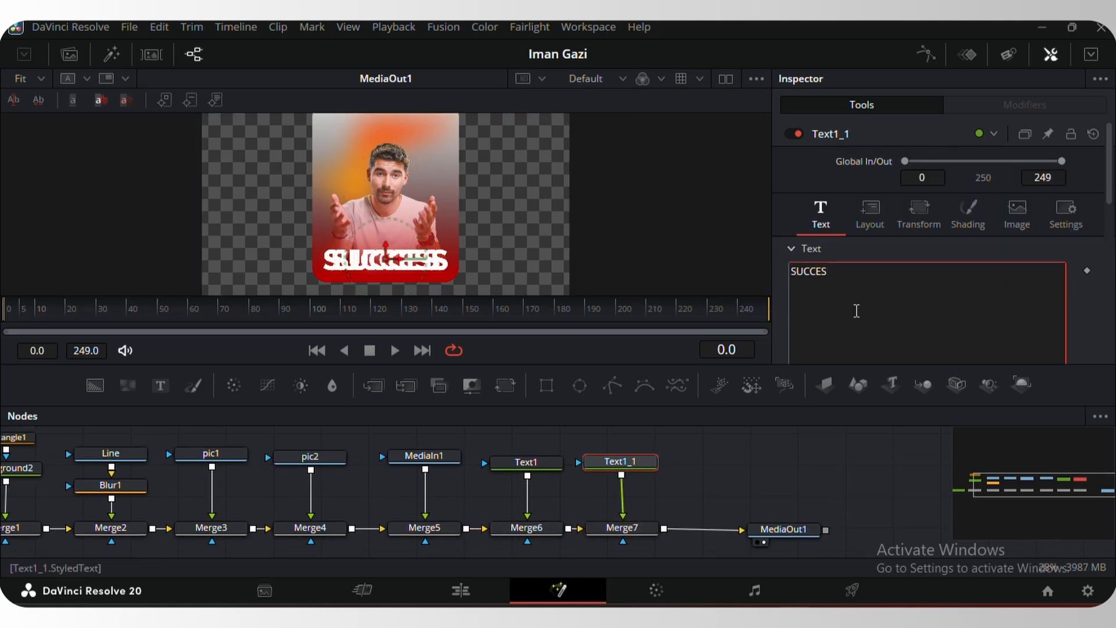
key(BackSpace)
key(BackSpace)
key(BackSpace)
key(BackSpace)
key(BackSpace)
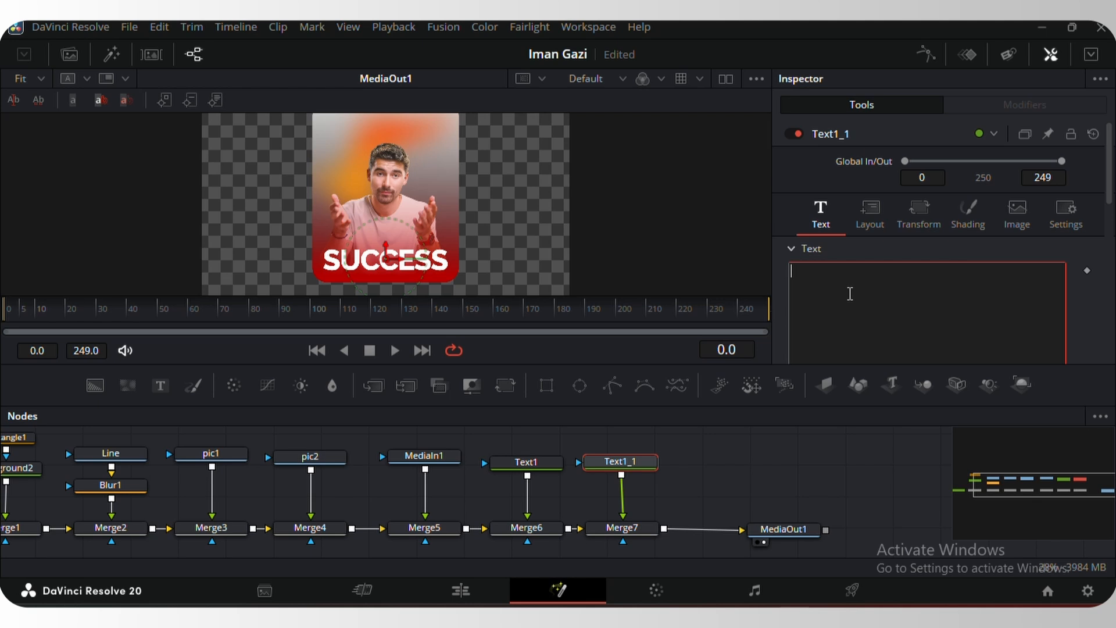
text(FAILURE)
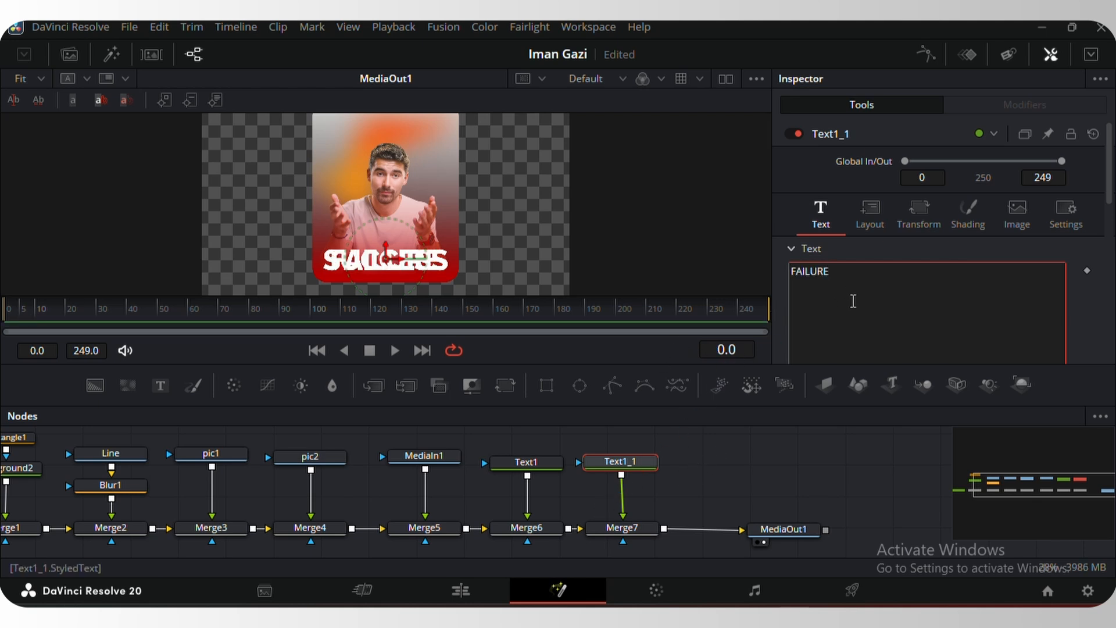
Hide the FAILURE text by setting Merge7's Blend to 0.0
scroll(853, 300, down, 3)
scroll(854, 305, up, 3)
scroll(862, 306, down, 3)
scroll(868, 296, up, 3)
click(956, 224)
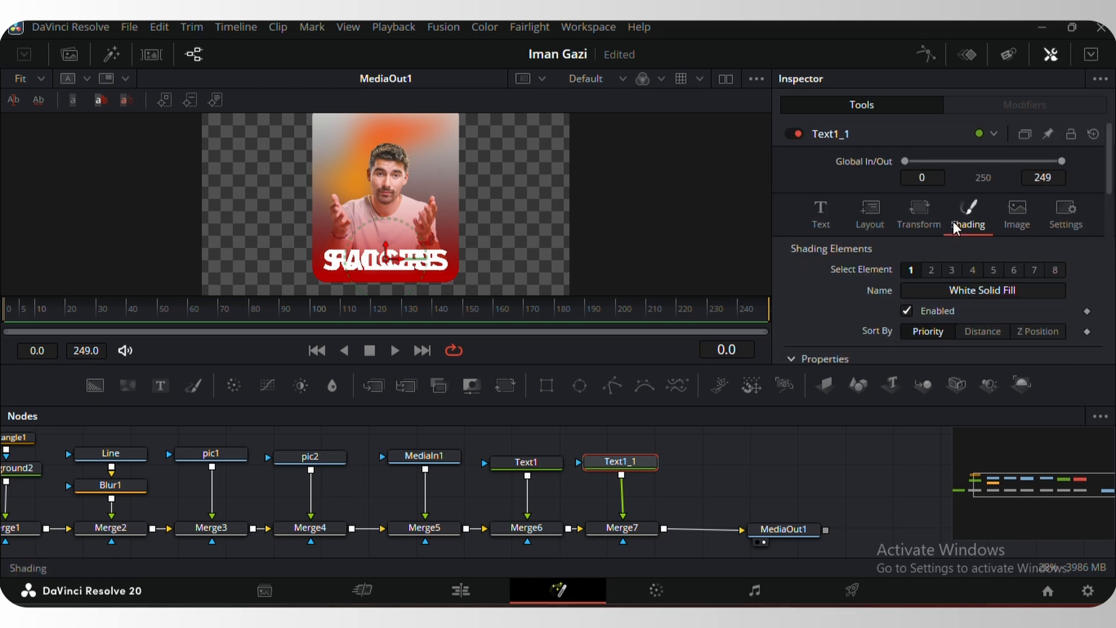
scroll(914, 277, down, 3)
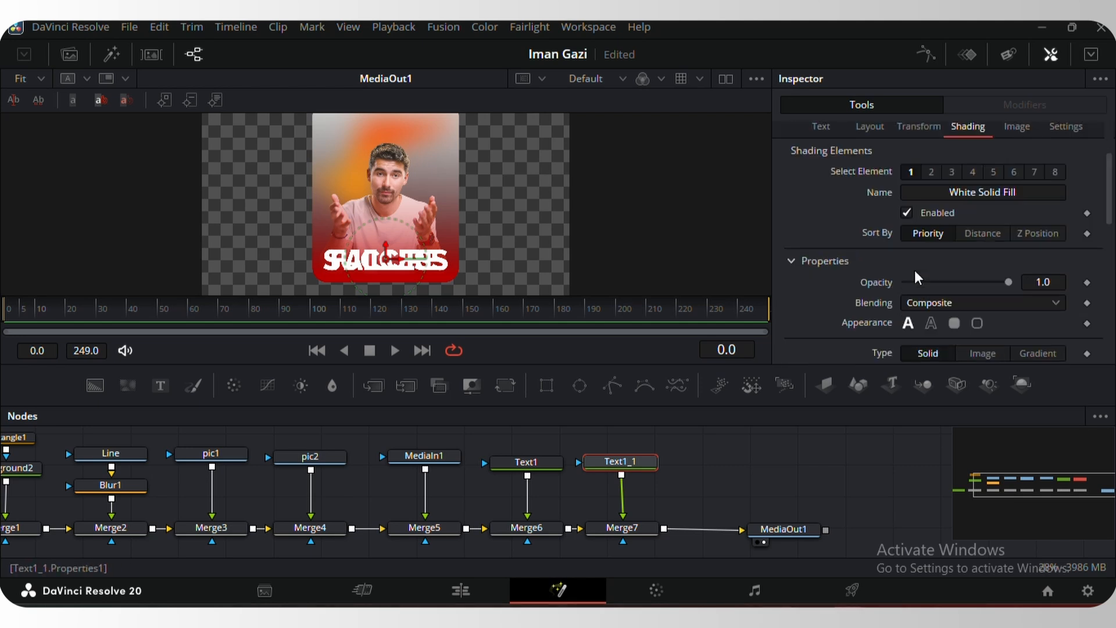
click(633, 528)
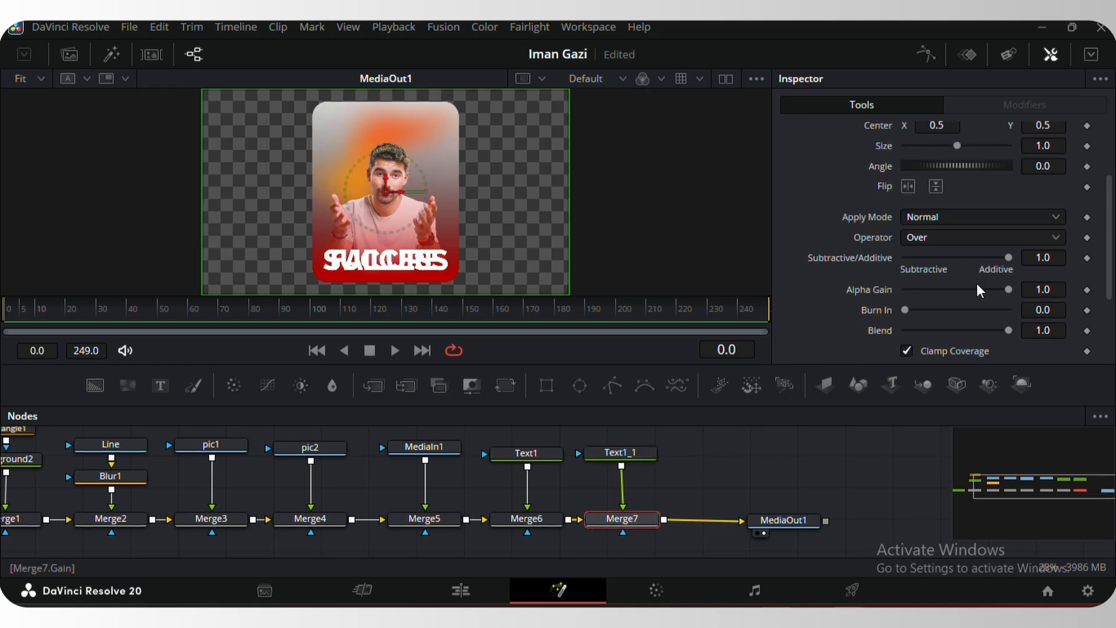
drag(1008, 331, 895, 343)
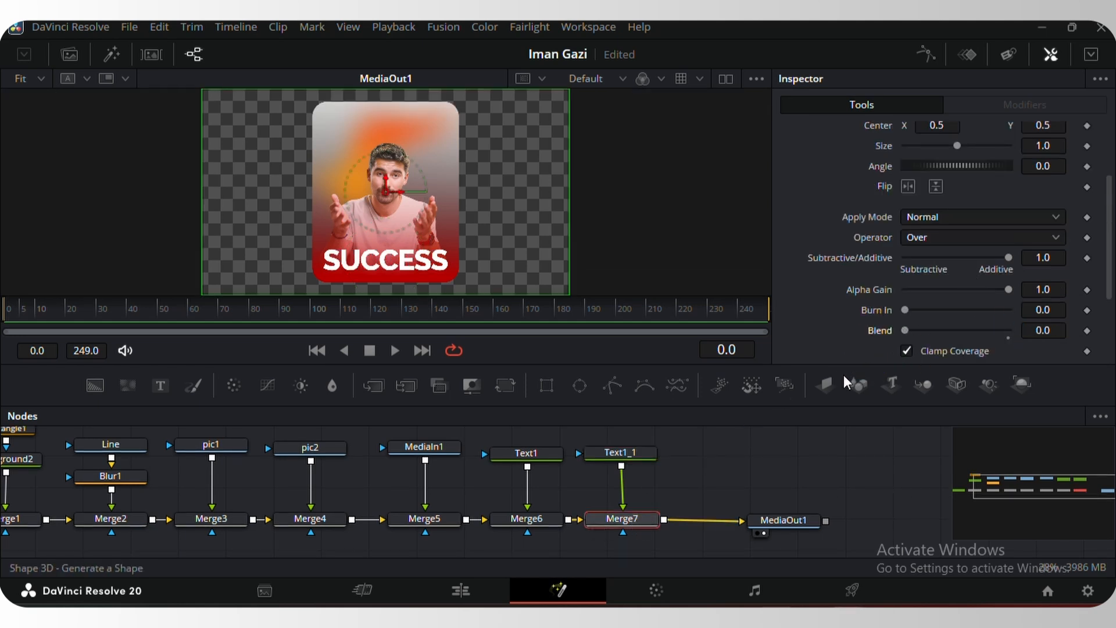
click(703, 491)
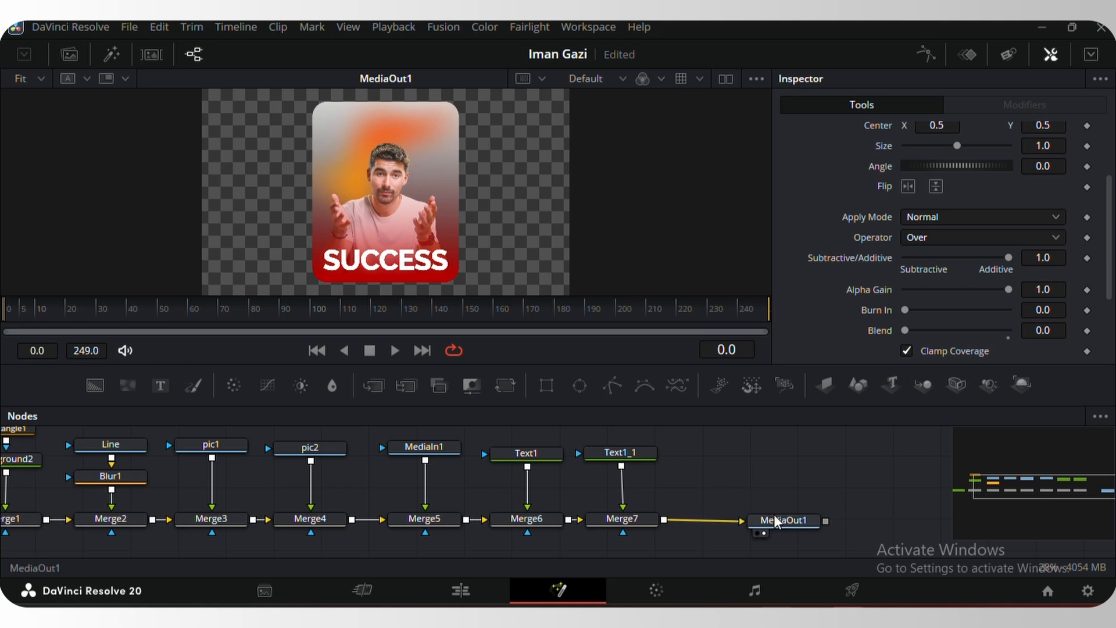
Move MediaOut1 farther from Merge7 and insert a DVE node between them
drag(777, 520, 880, 517)
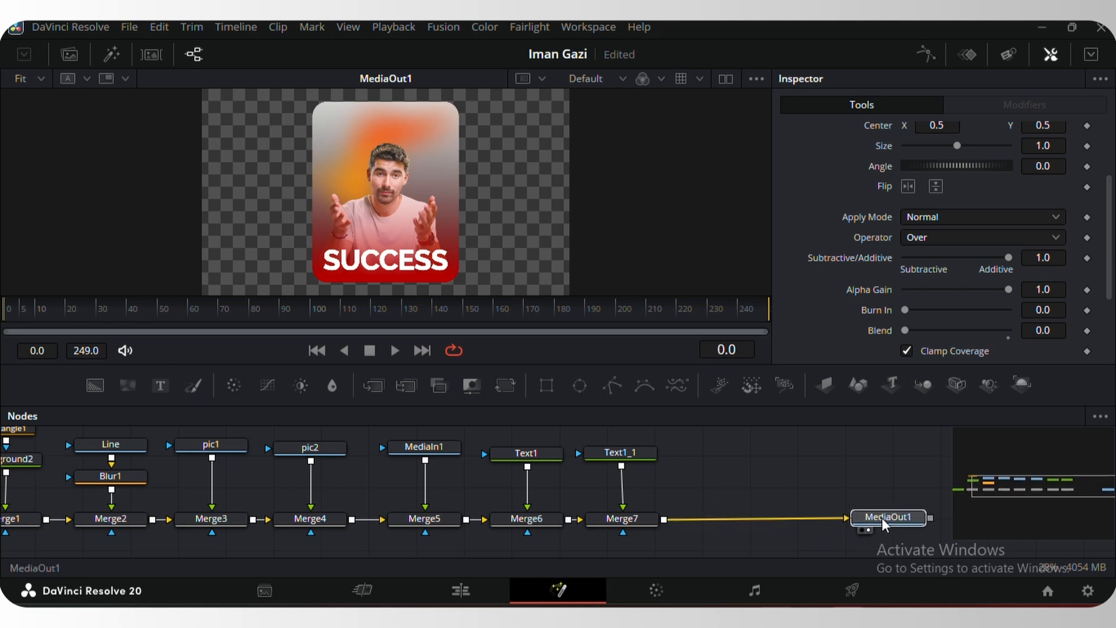
click(880, 517)
click(633, 522)
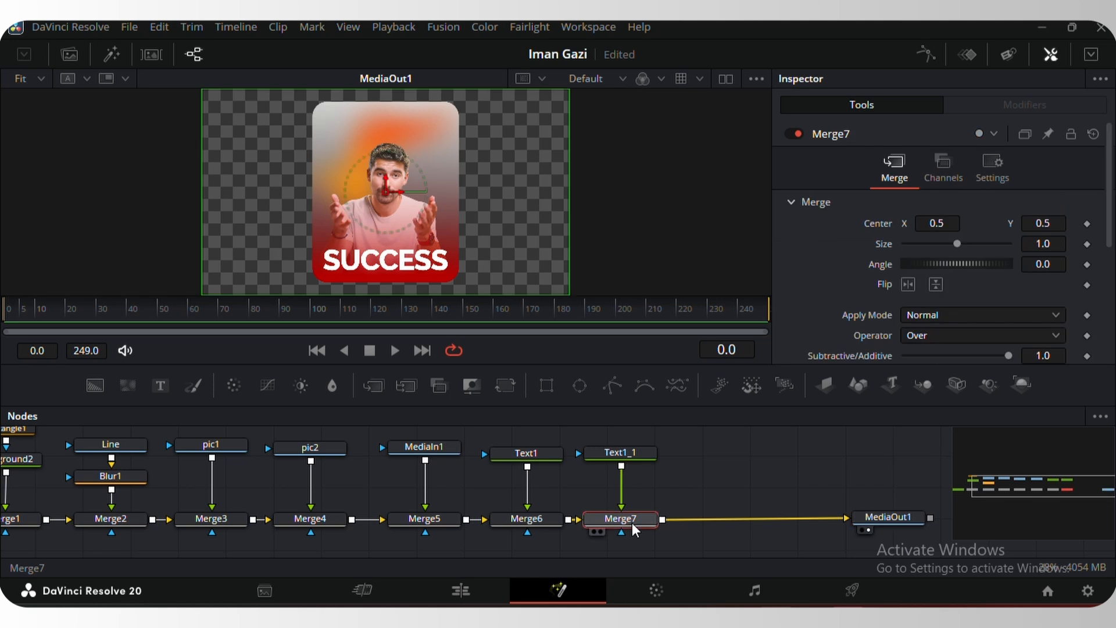
key(shift+space)
text(blur)
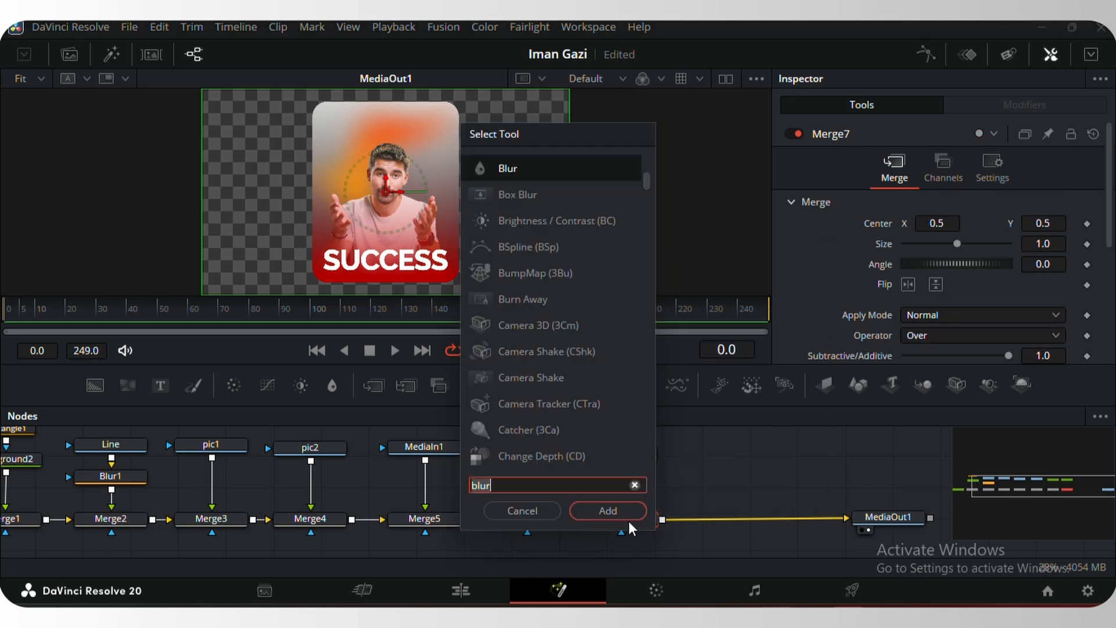
key(BackSpace)
key(BackSpace)
key(BackSpace)
key(BackSpace)
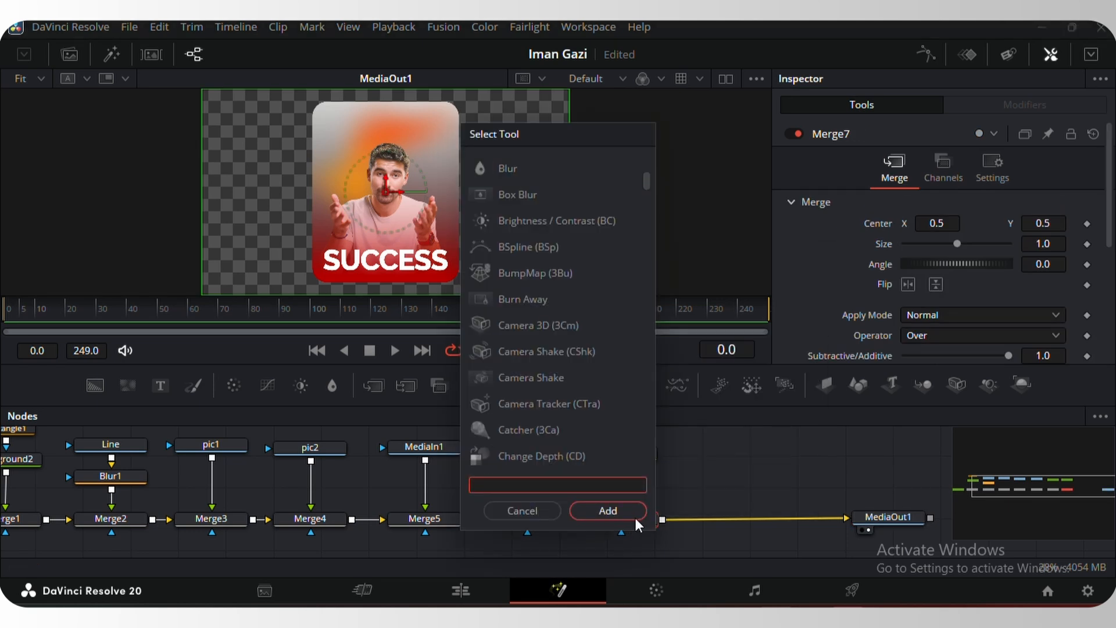
text(dve)
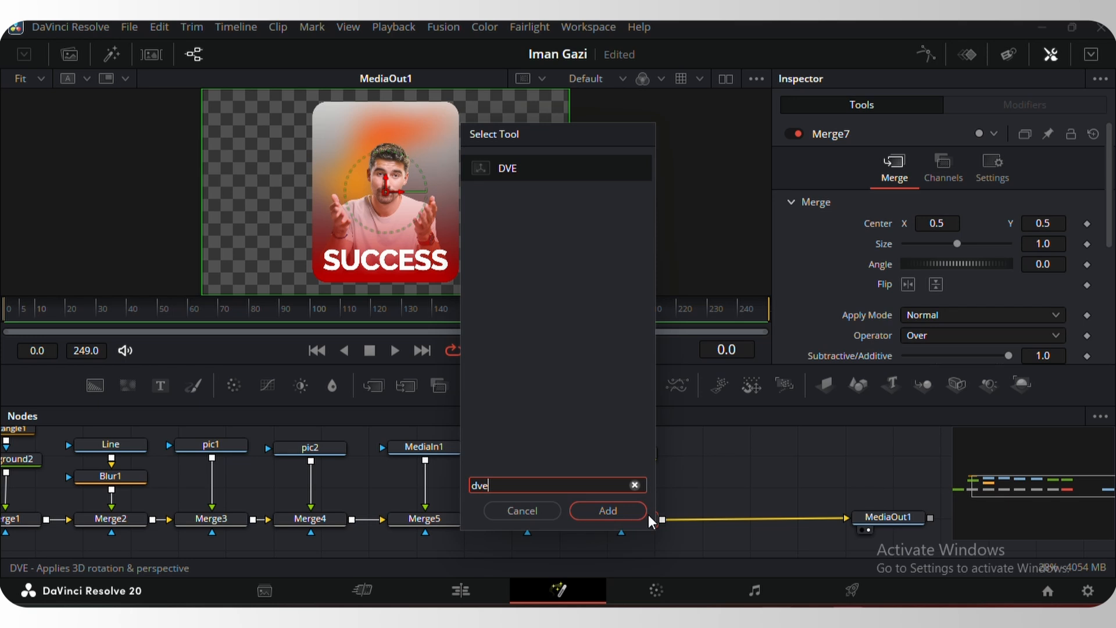
click(626, 507)
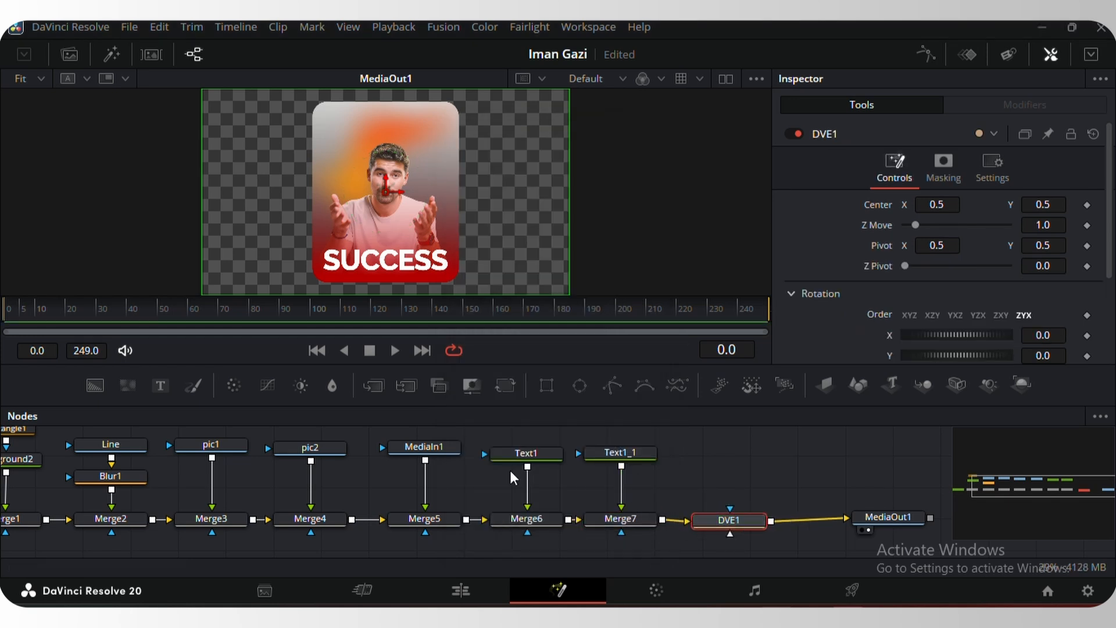
Keyframe DVE1's Y rotation of 0.0 at frame 150 and at frame 0
click(465, 316)
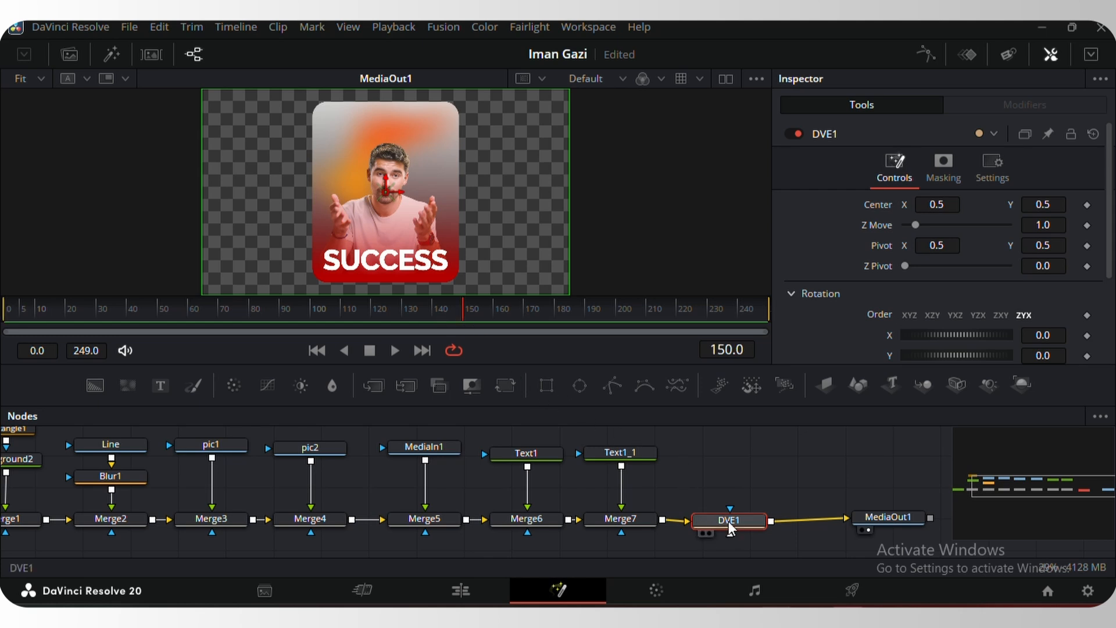
drag(729, 521, 727, 518)
scroll(965, 302, down, 3)
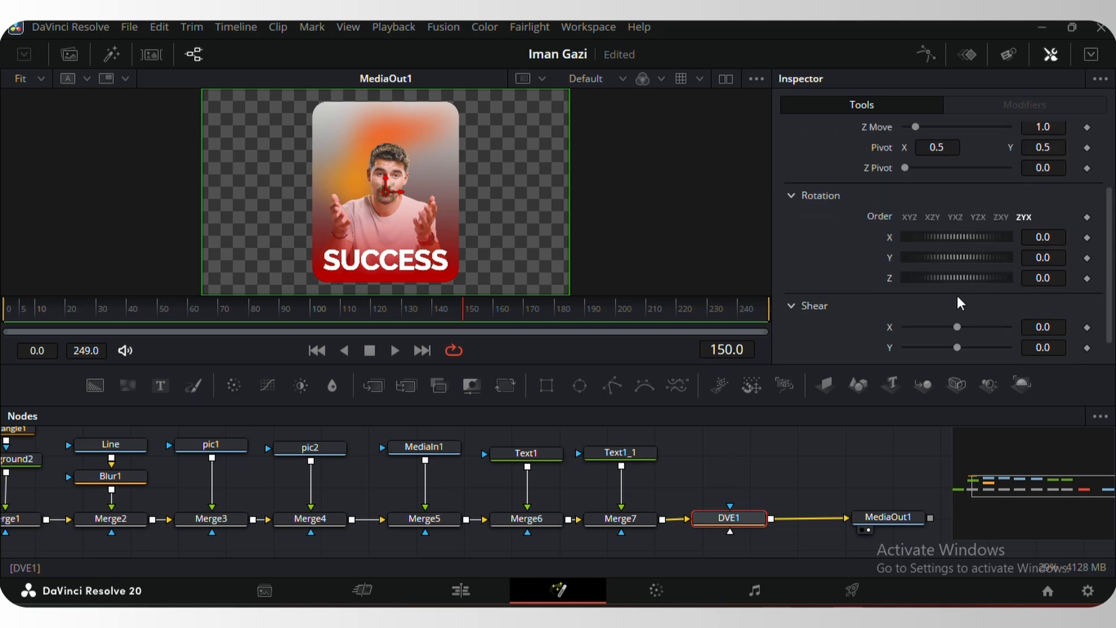
click(1086, 257)
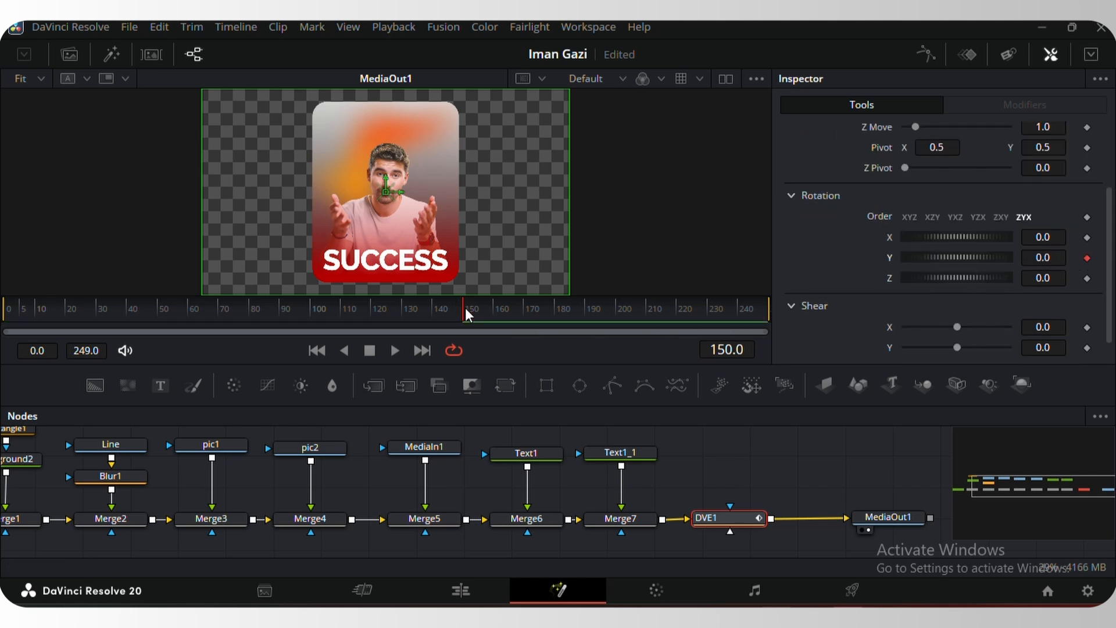
drag(463, 308, 5, 317)
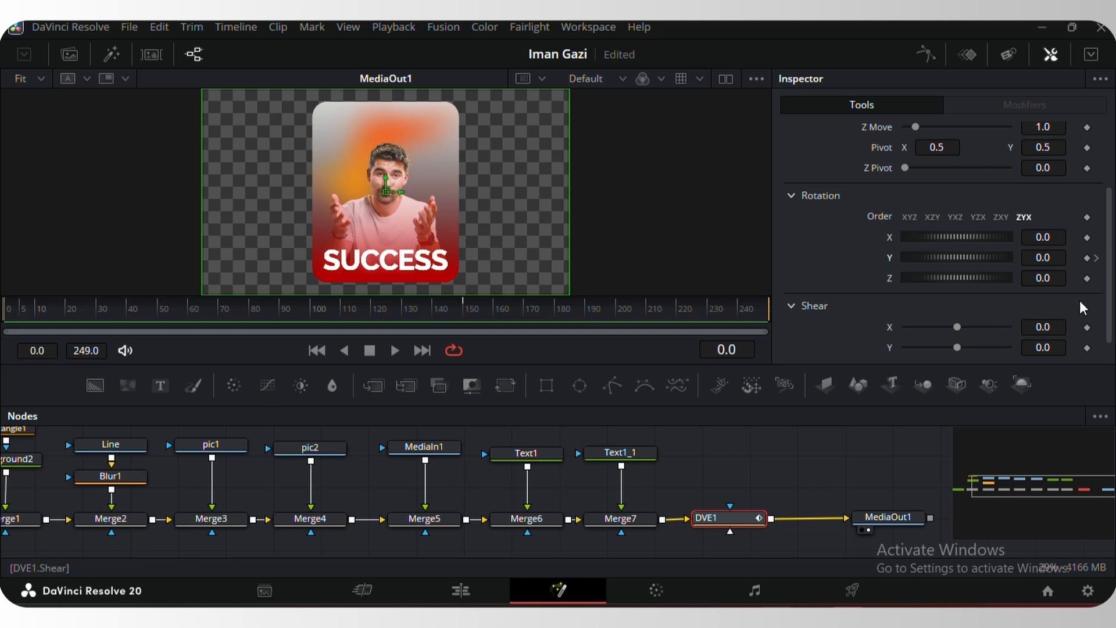
Set DVE1's Y rotation to 180.0 at the frame 150 keyframe
click(1096, 258)
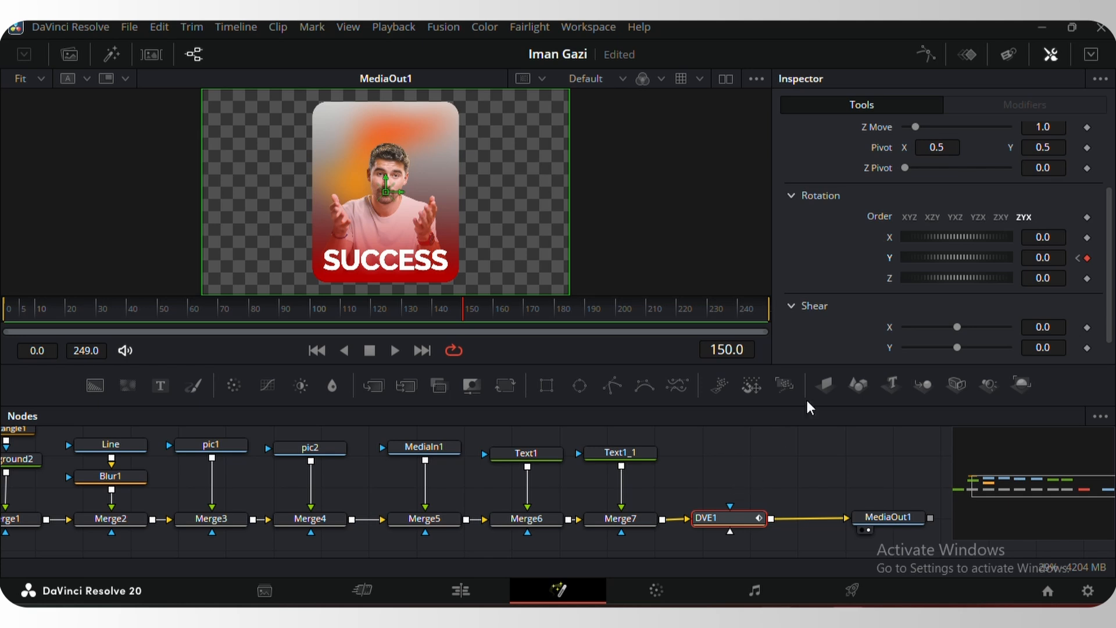
click(1060, 258)
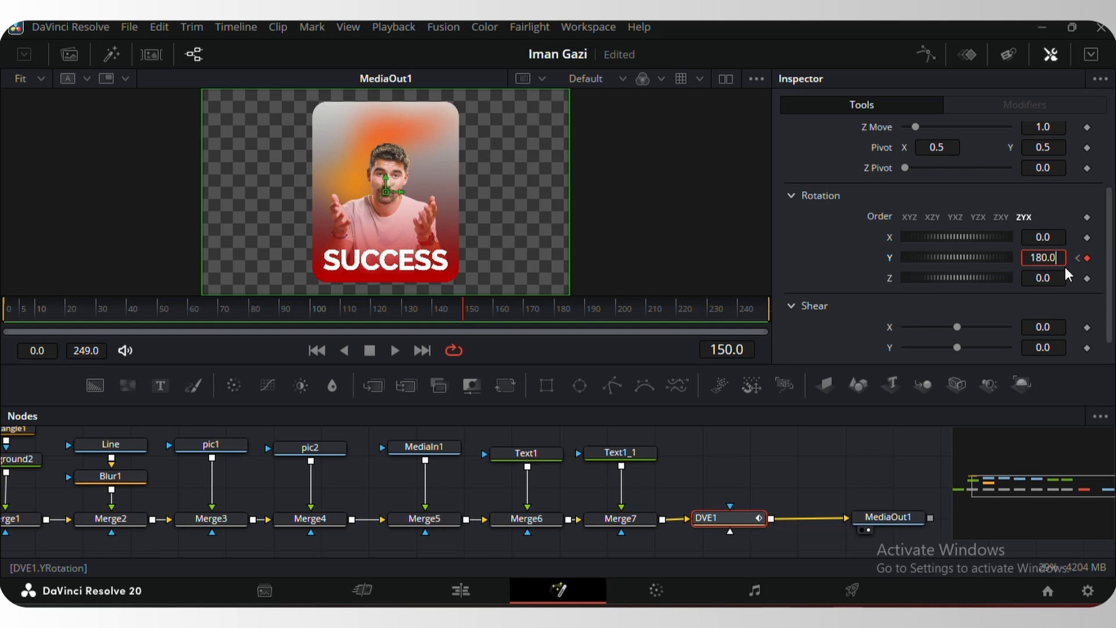
text(180.0)
key(Tab)
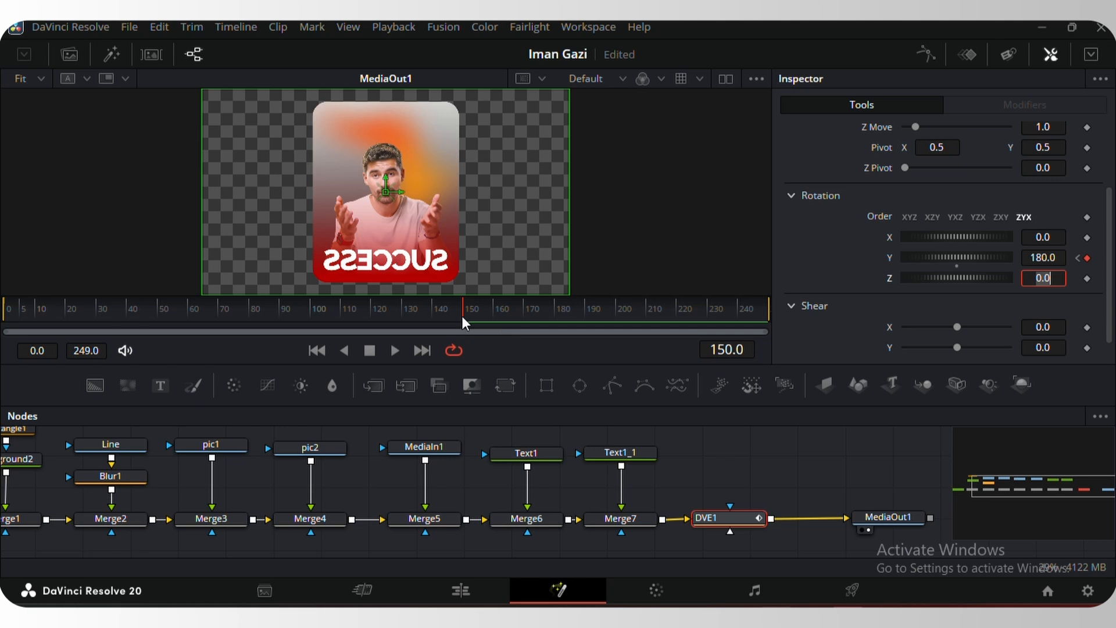
Find the frame where the card turns edge-on, and keyframe Merge3's Blend at 1.0 on frame 74 and 0.0 on frame 75
drag(461, 315, 234, 349)
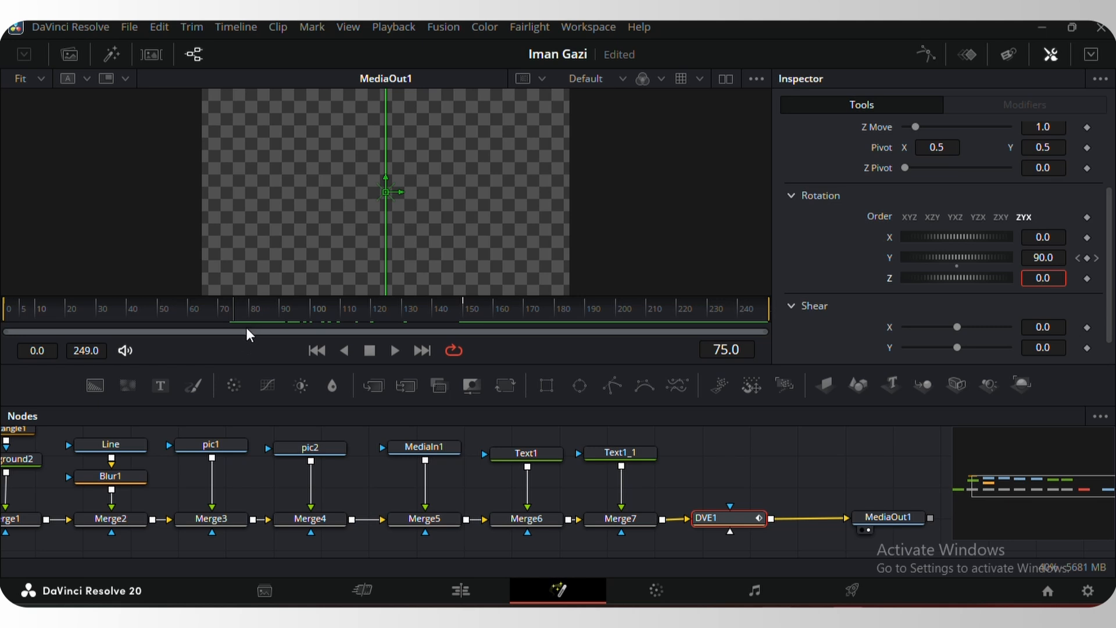
click(232, 305)
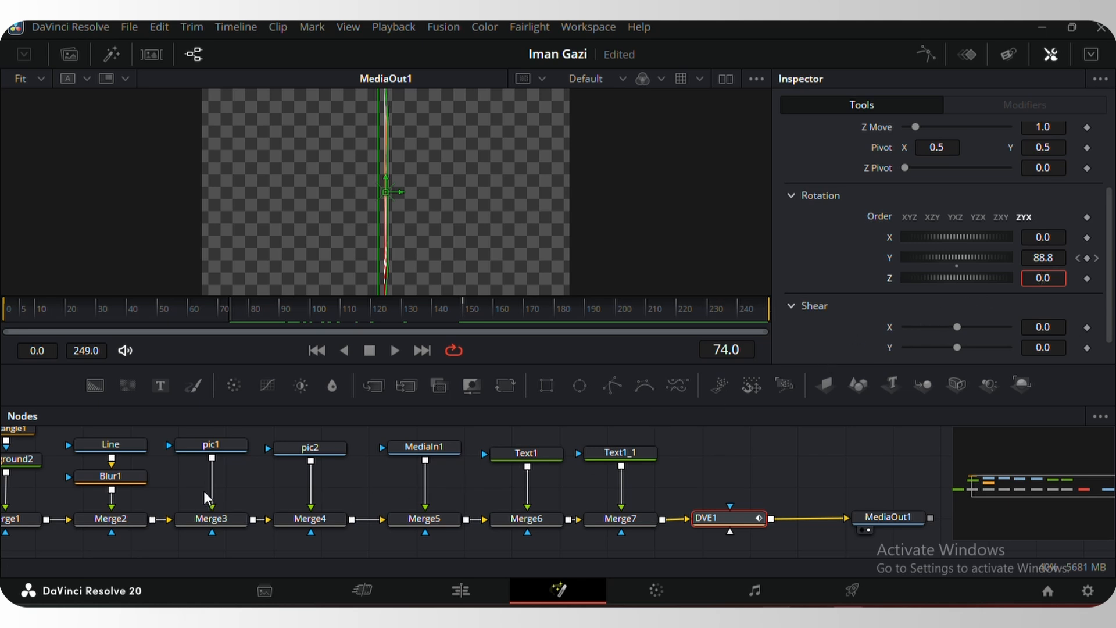
click(213, 525)
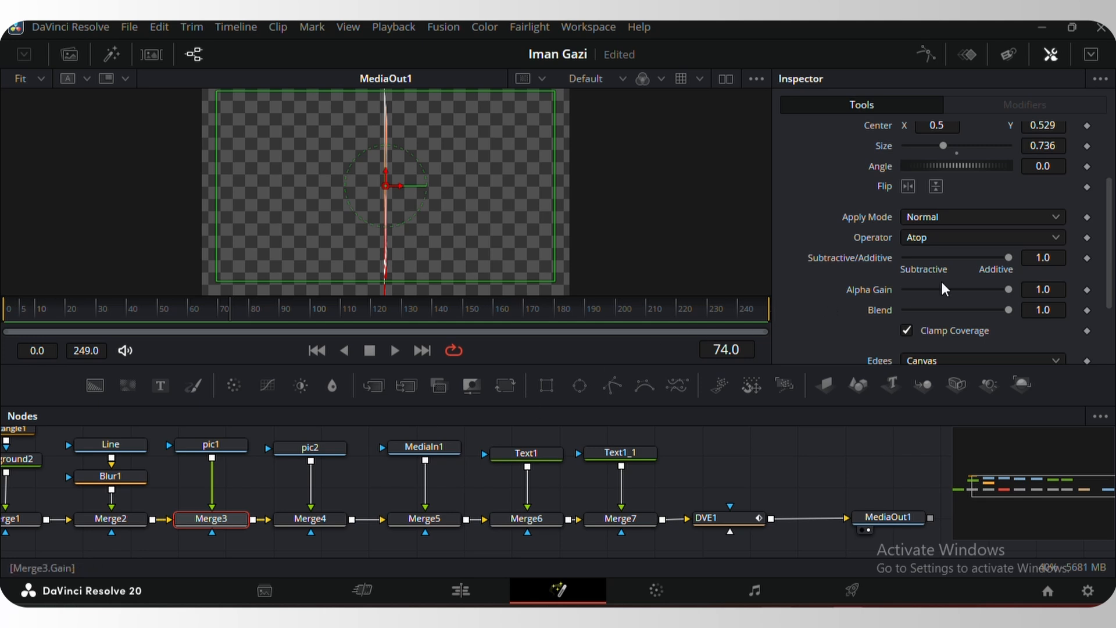
click(1086, 310)
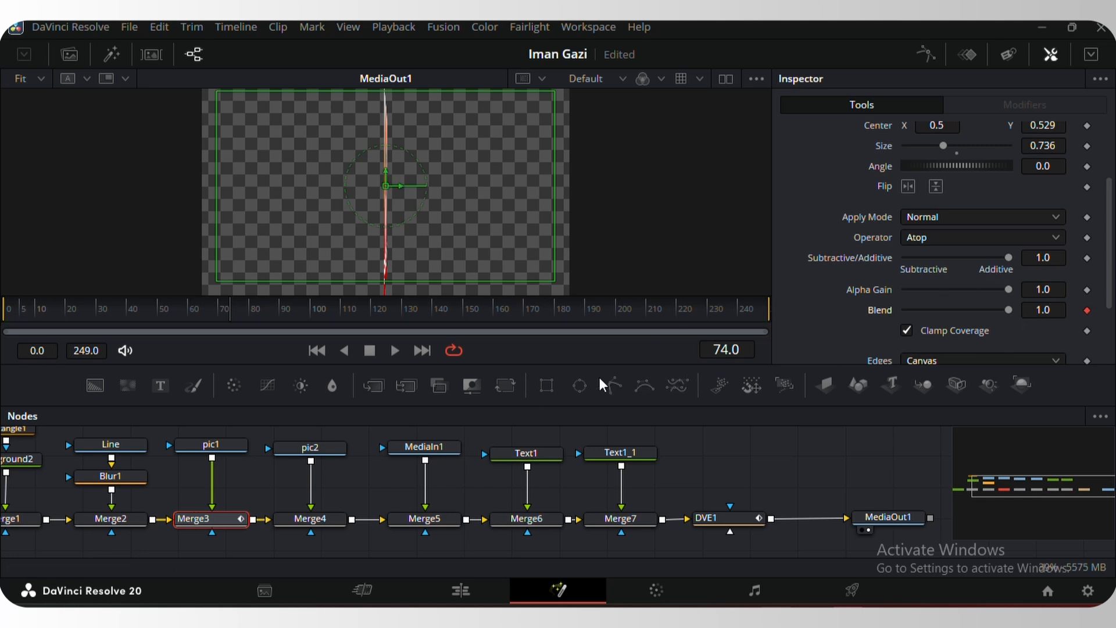
key(Right)
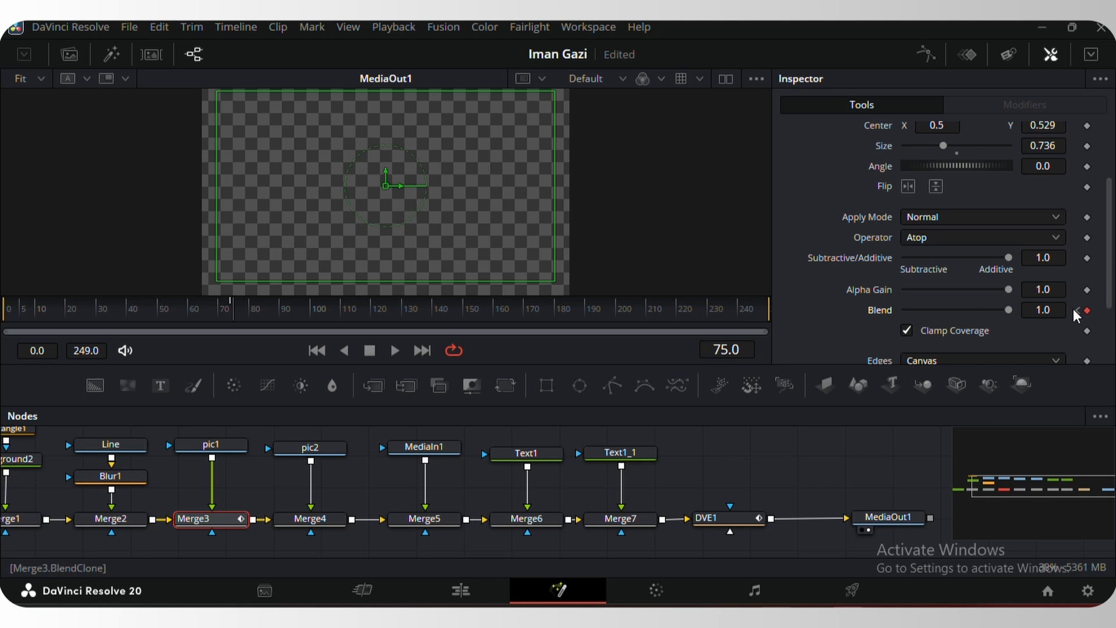
drag(1007, 311, 907, 314)
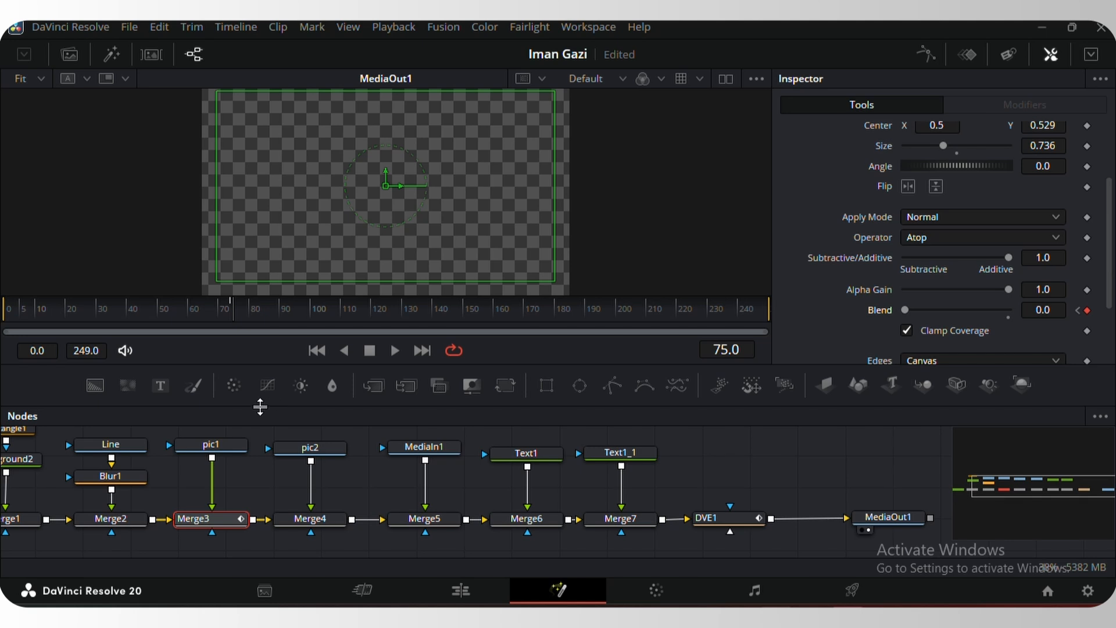
key(Left)
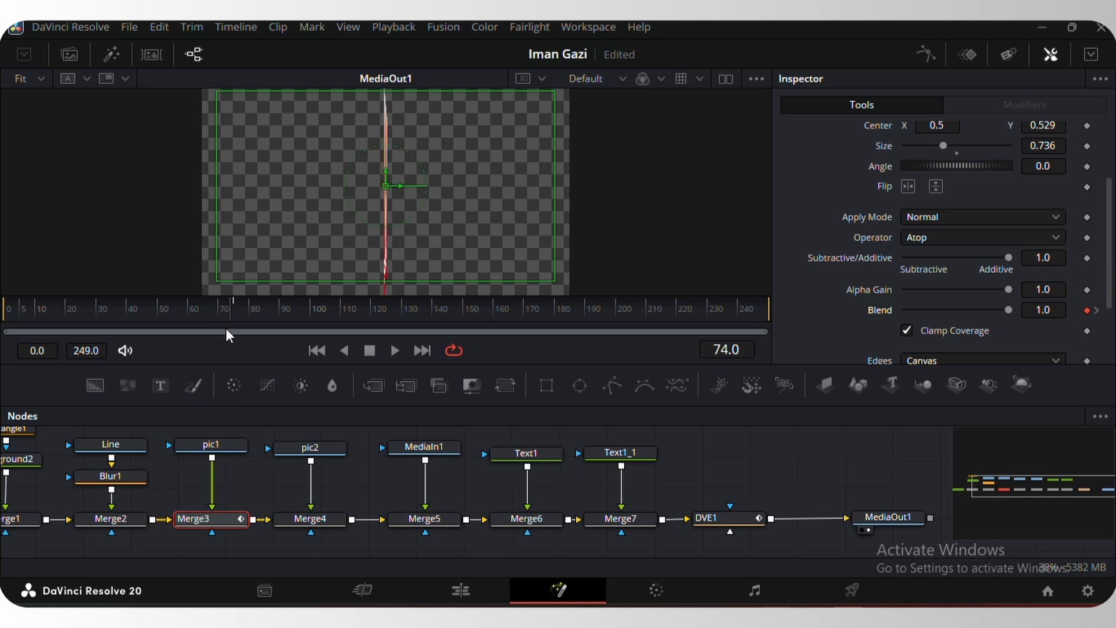
Keyframe Merge4's Blend at 0.0 on frame 74 and 1.0 on frame 75
click(326, 520)
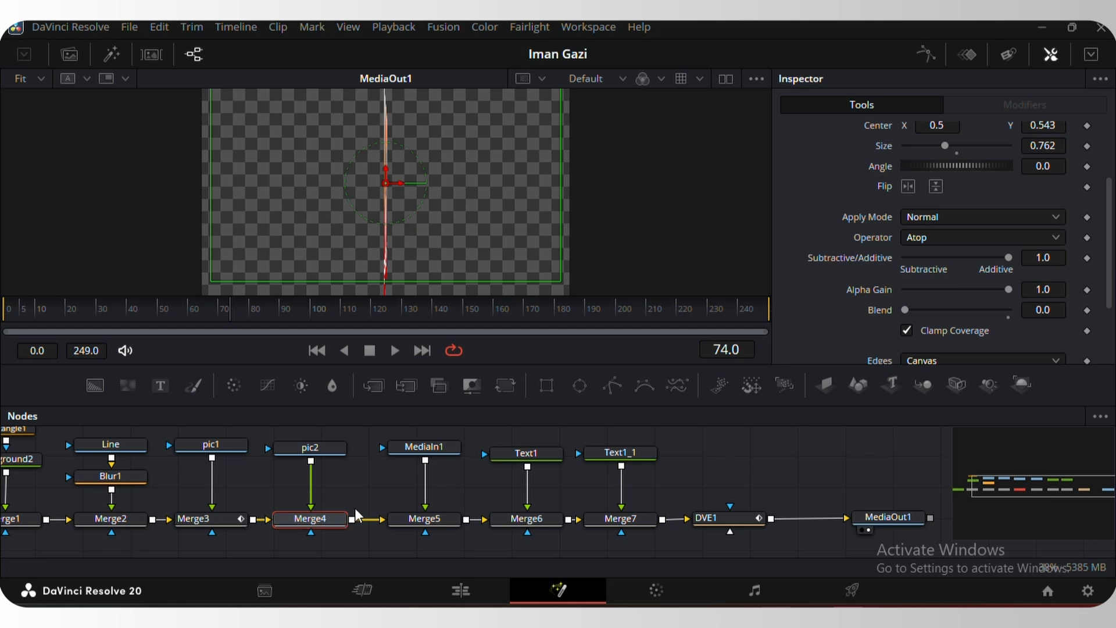
click(1087, 312)
key(Right)
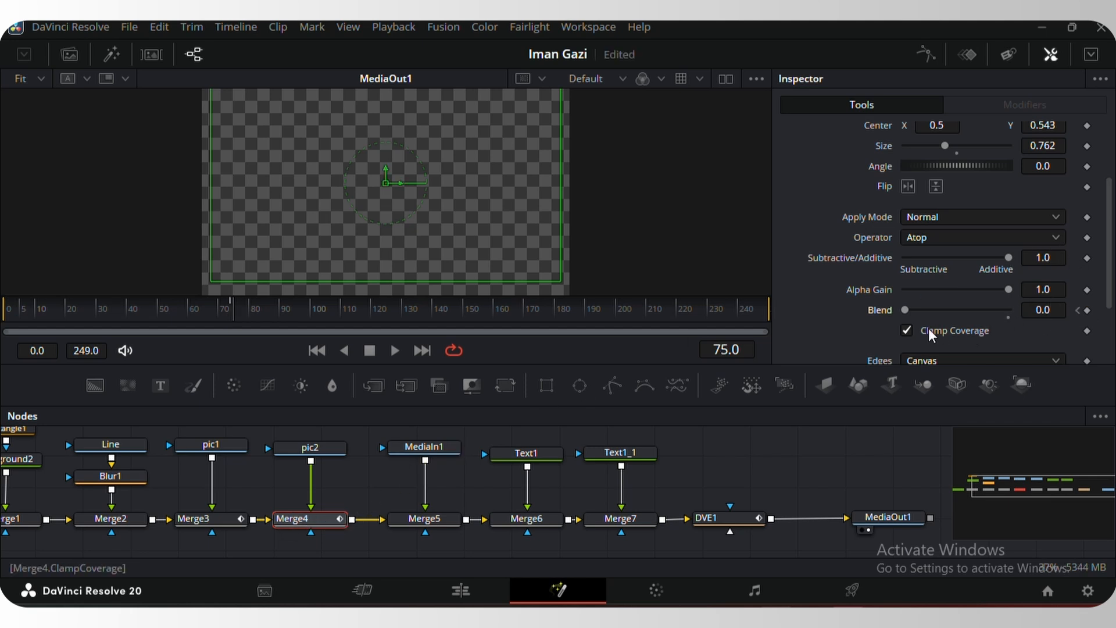
drag(908, 309, 964, 311)
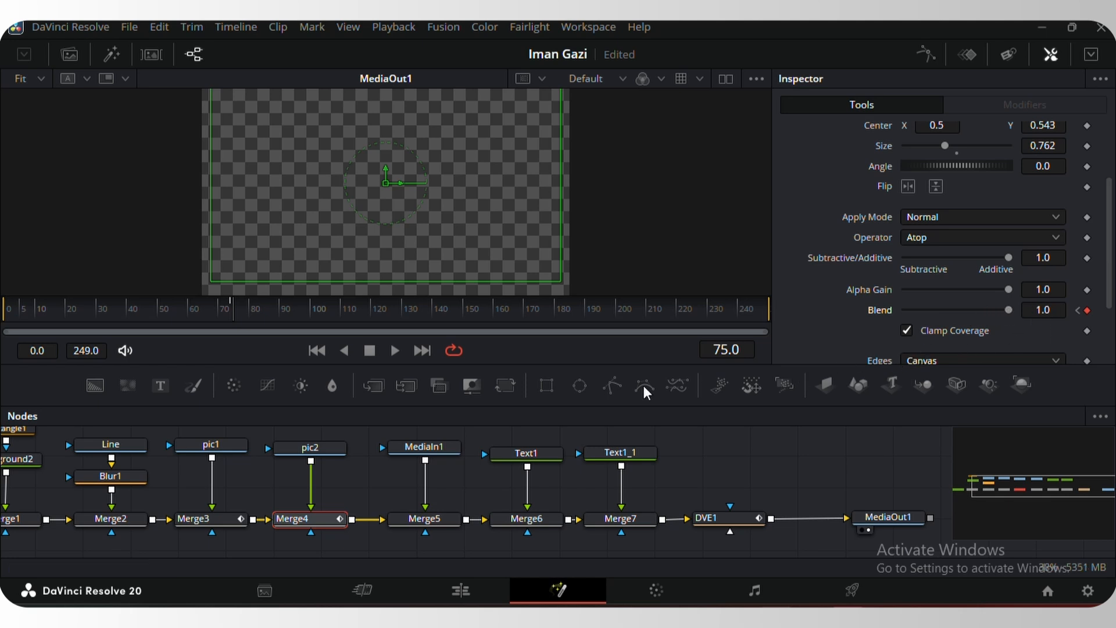
Check the card's reverse side around frame 143, and keyframe Merge6's Blend at 1.0 on frame 74 and 0.0 on frame 75
drag(233, 309, 443, 312)
click(632, 455)
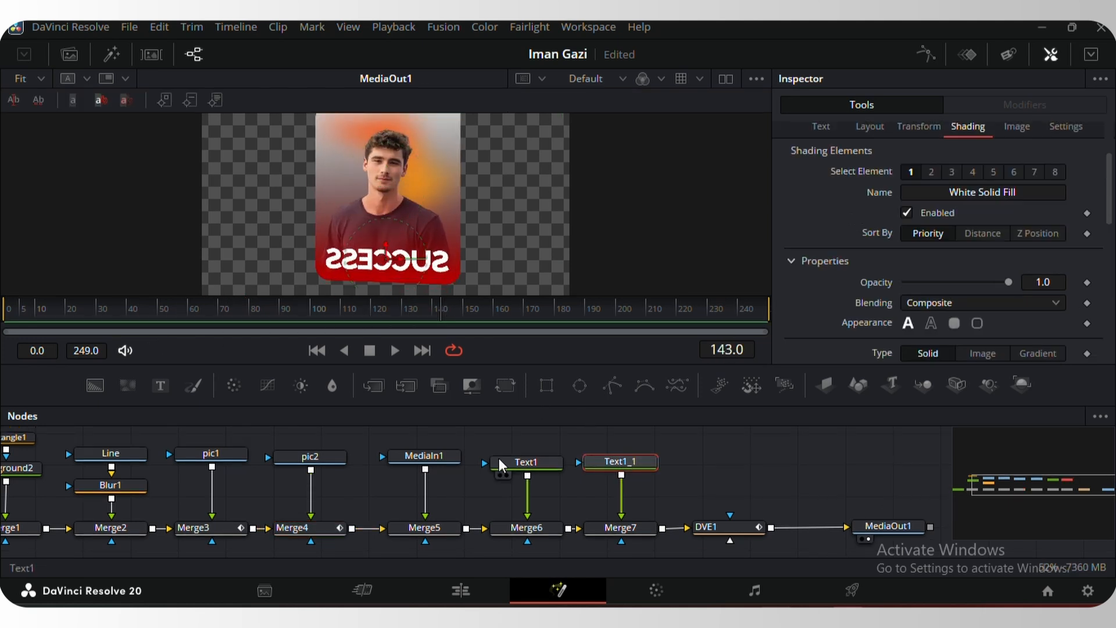
click(309, 535)
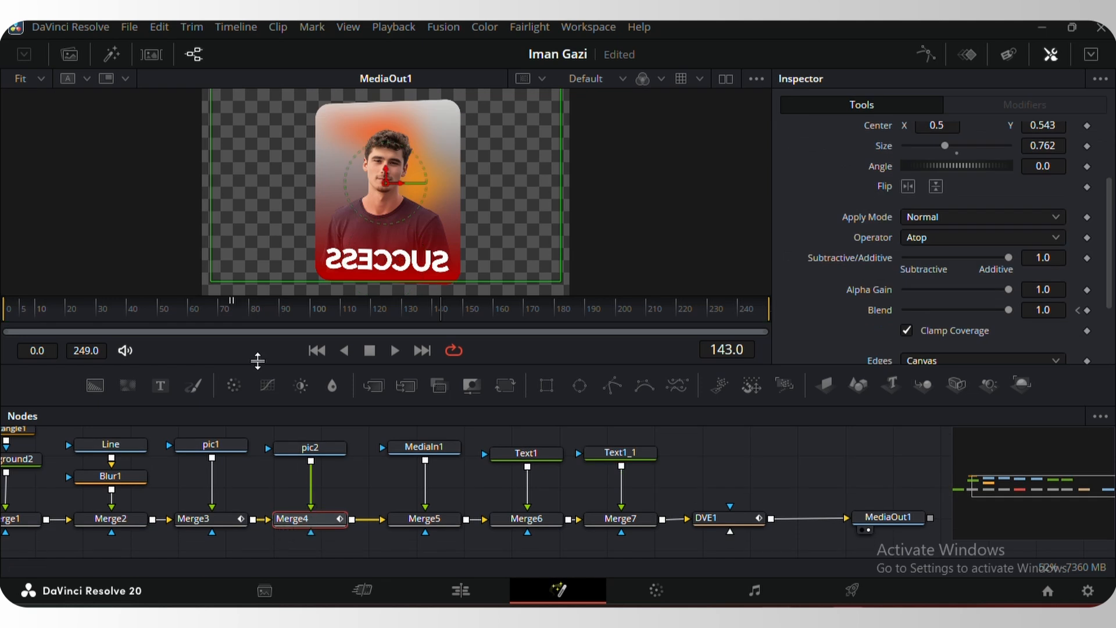
click(232, 302)
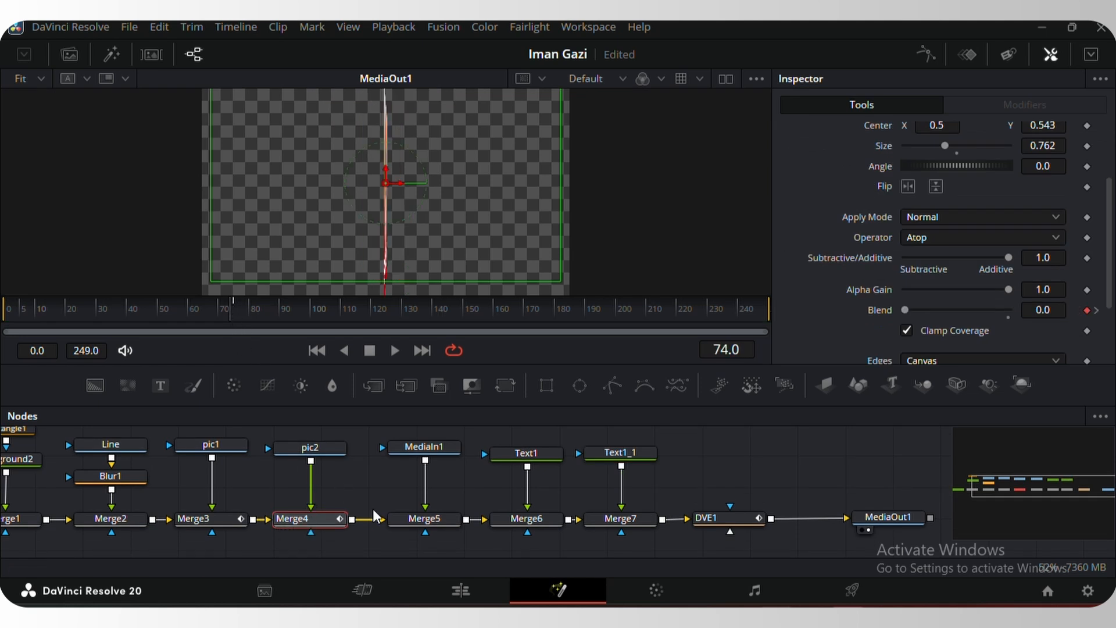
click(542, 518)
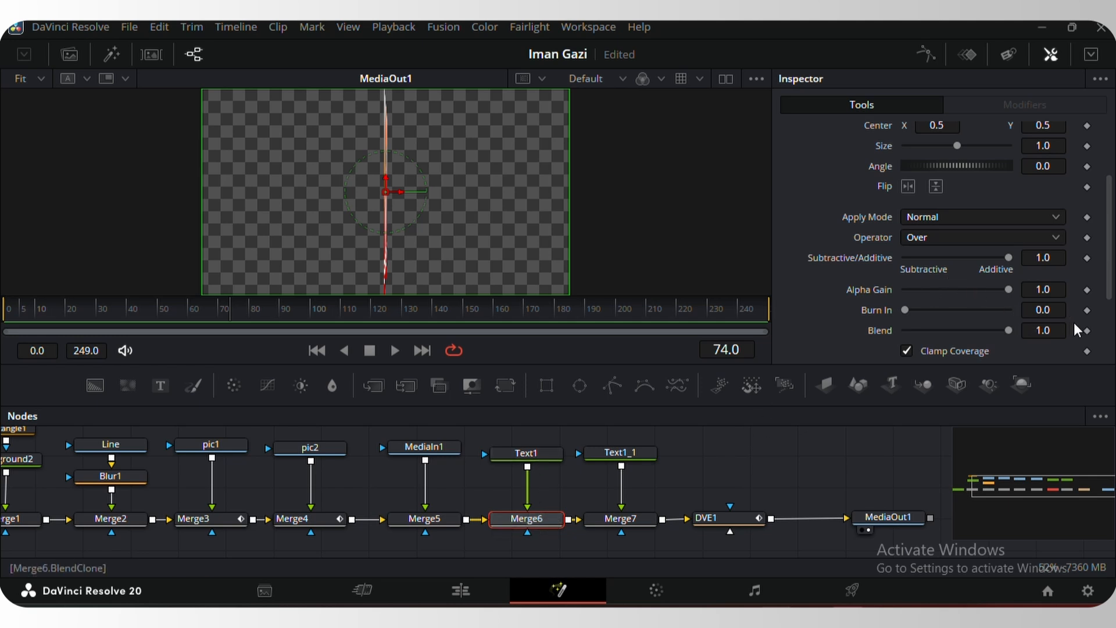
click(1087, 330)
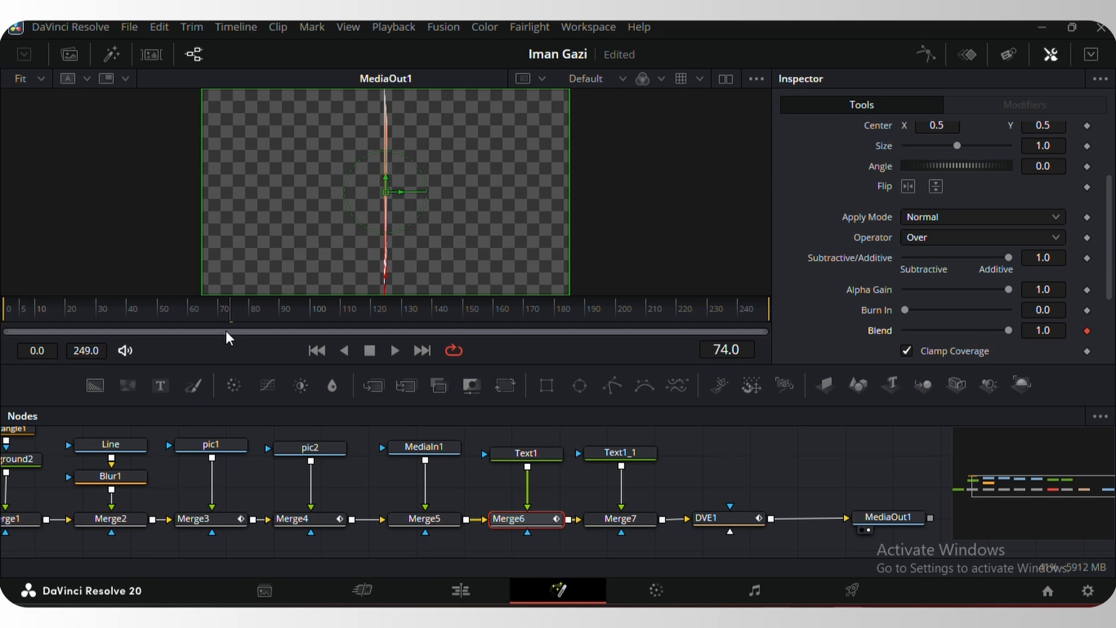
click(299, 520)
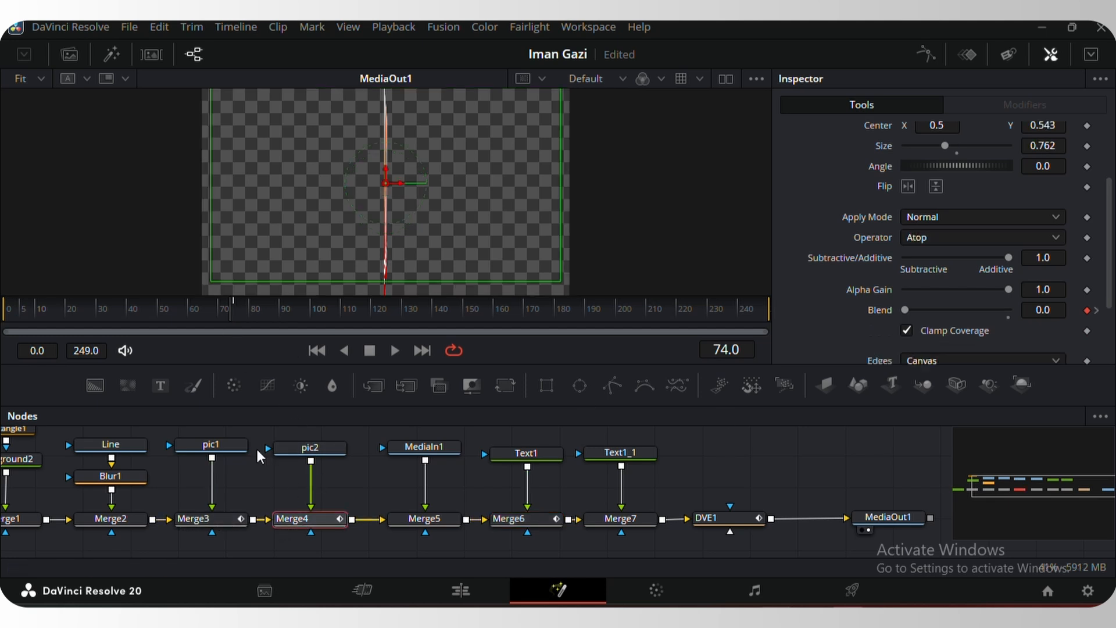
click(234, 303)
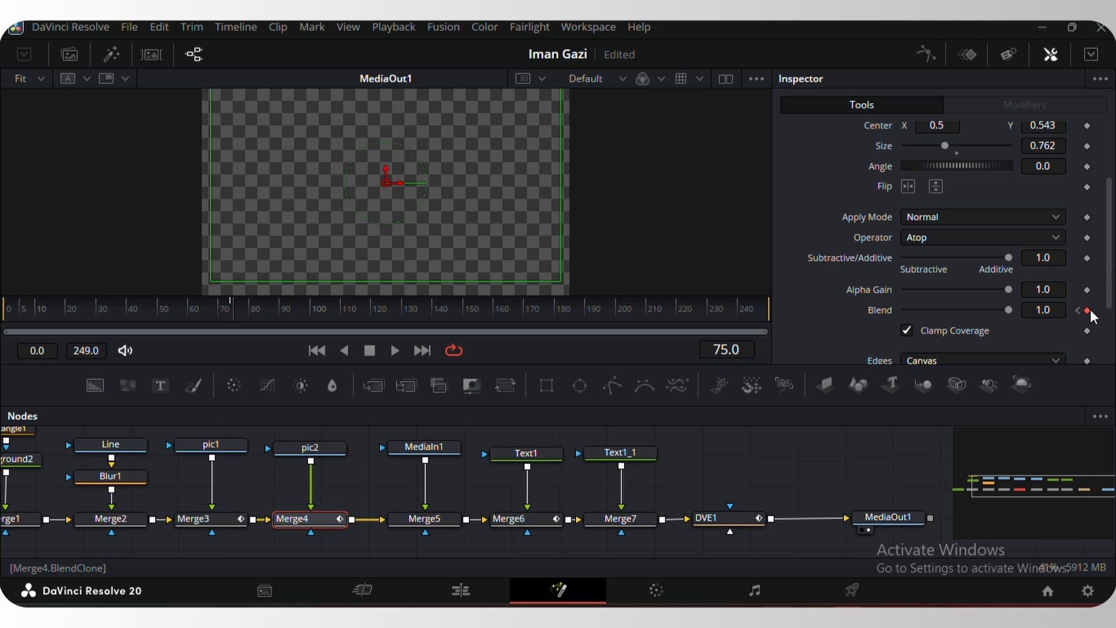
click(523, 518)
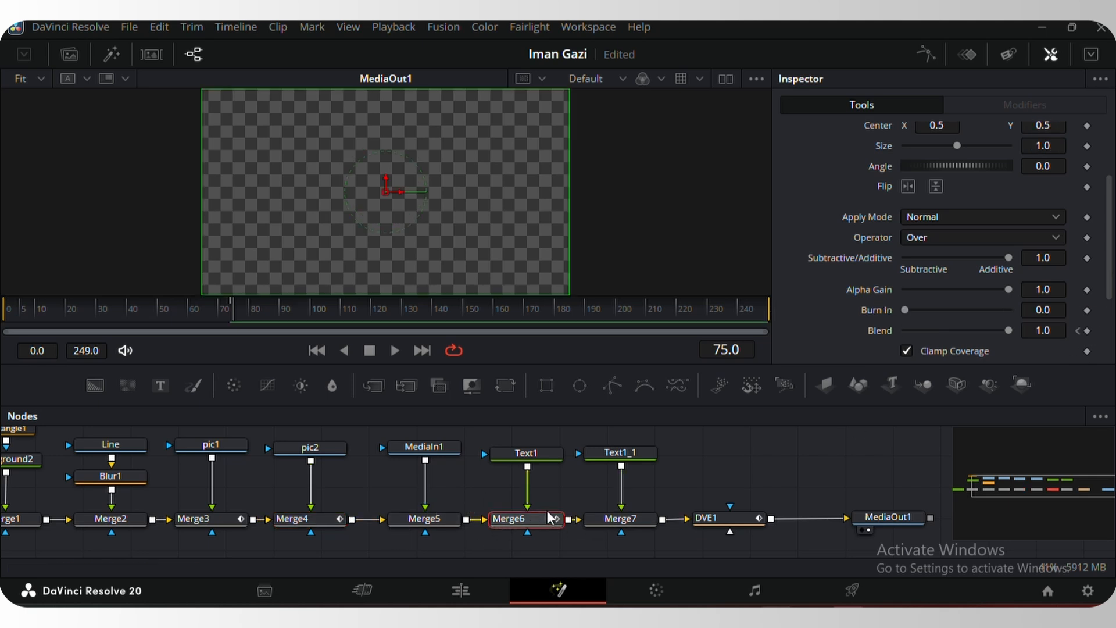
click(1086, 330)
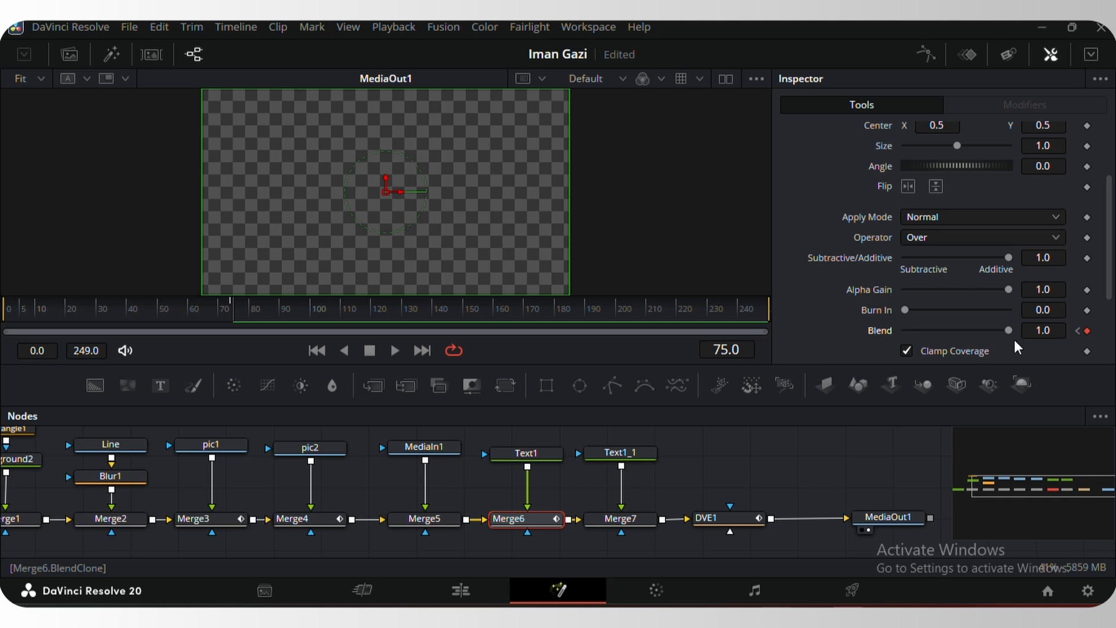
drag(1012, 330, 829, 341)
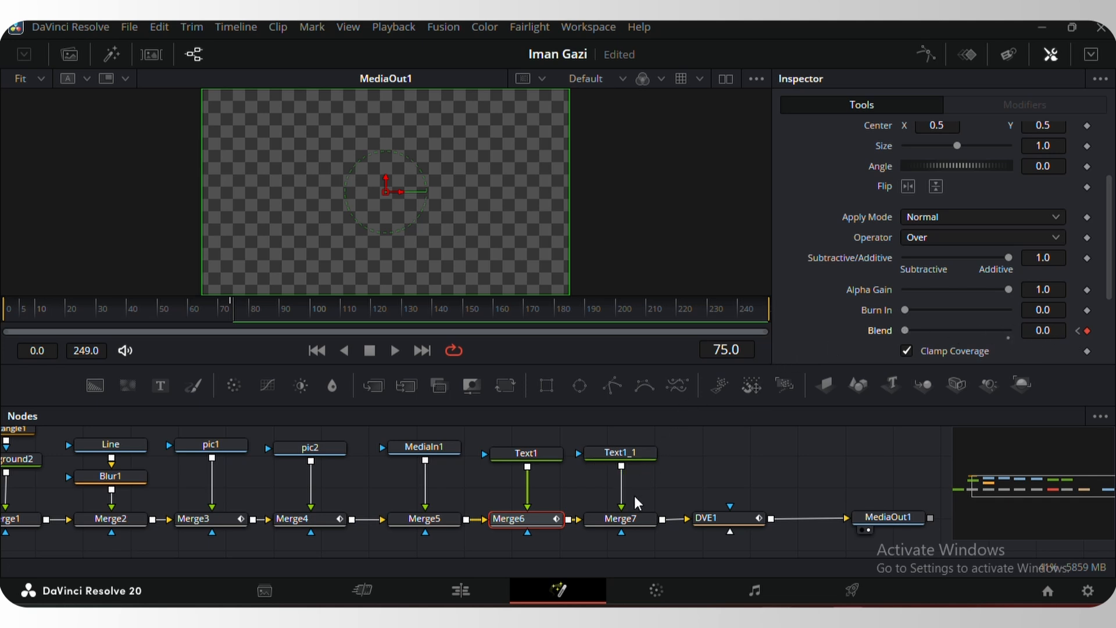
Keyframe Merge7's Blend at 1.0 on frame 75 and 0.0 on frame 74
click(630, 523)
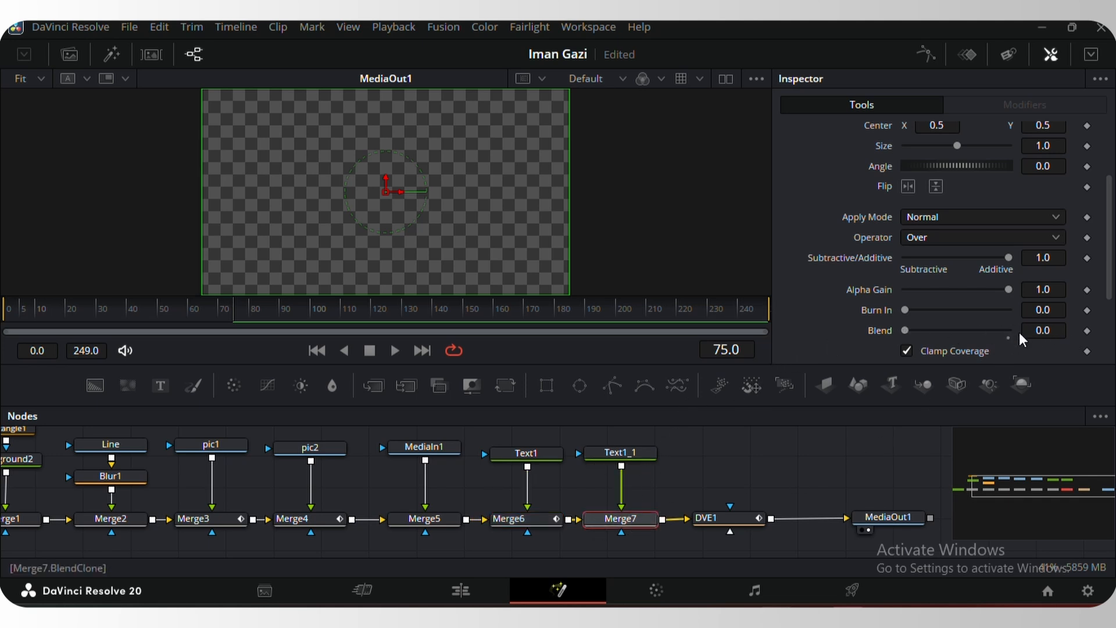
click(1086, 330)
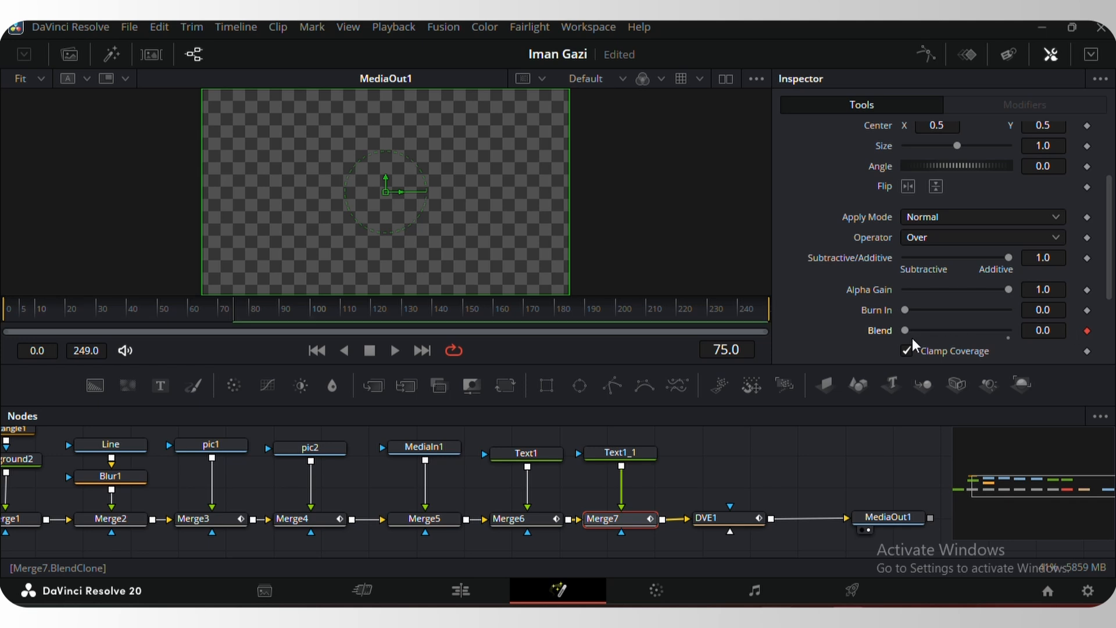
drag(905, 326, 1037, 327)
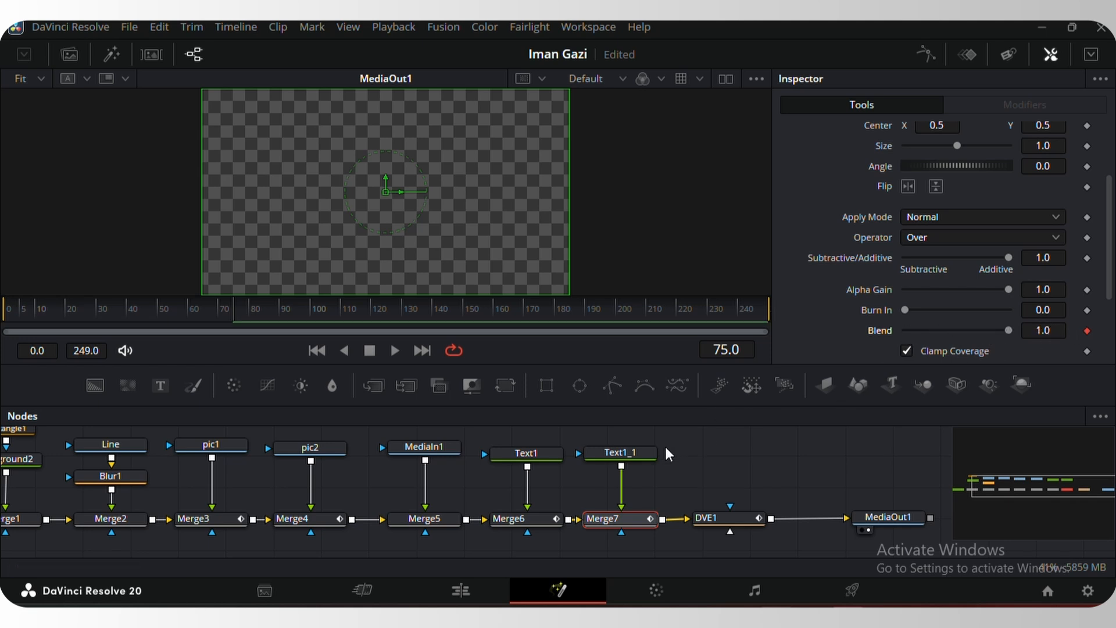
key(Left)
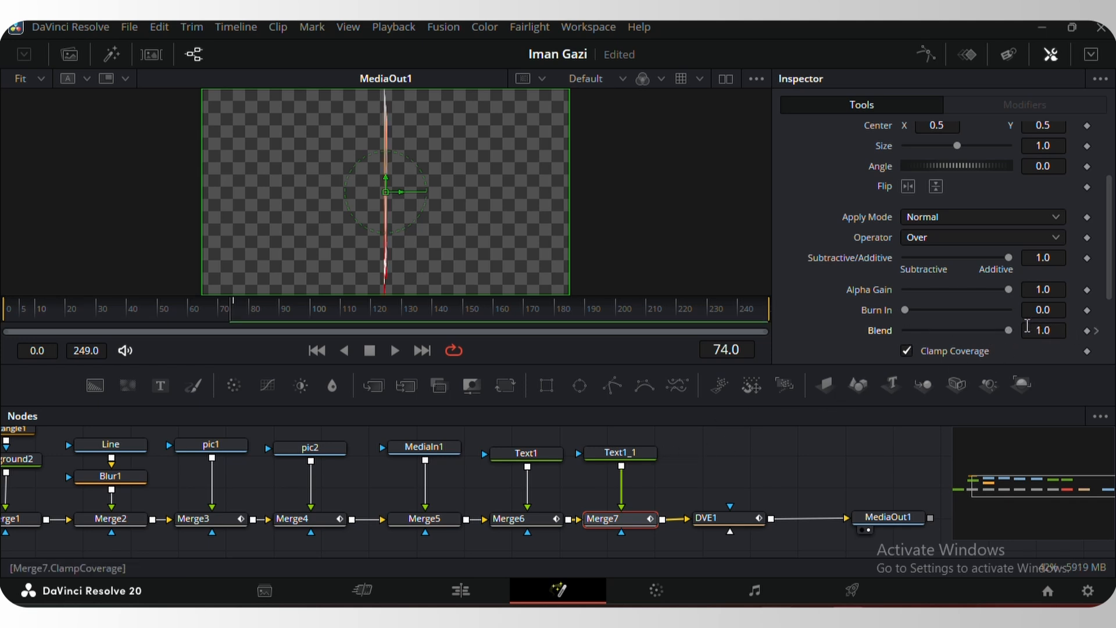
drag(1008, 330, 902, 331)
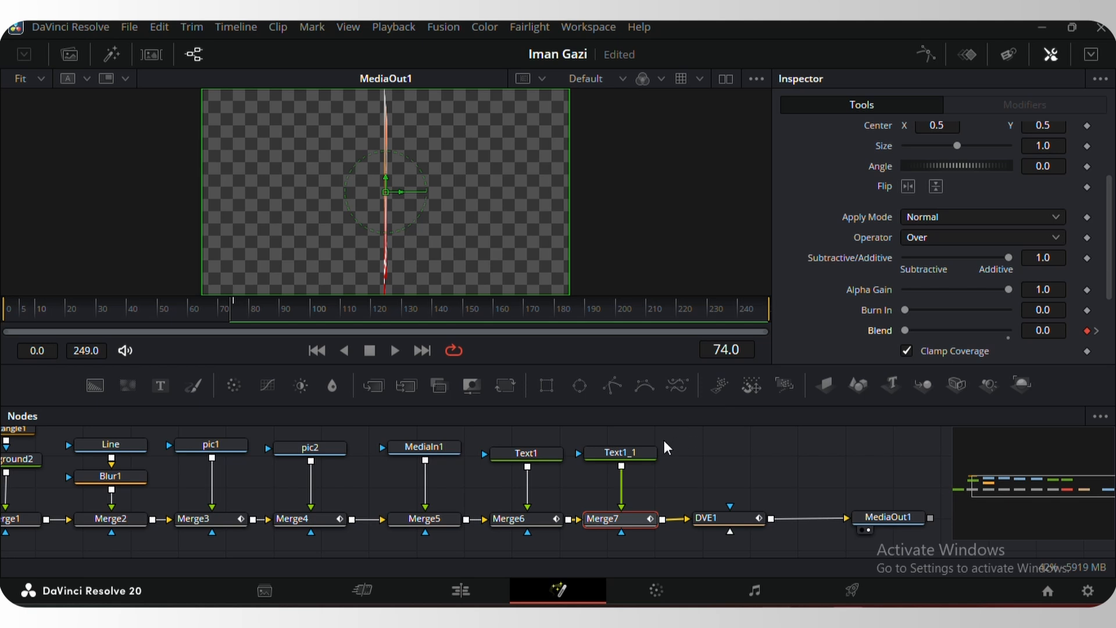
Insert a Transform node between Text1_1 and Merge7, flip the FAILURE title horizontally, and play back the card flip
key(space)
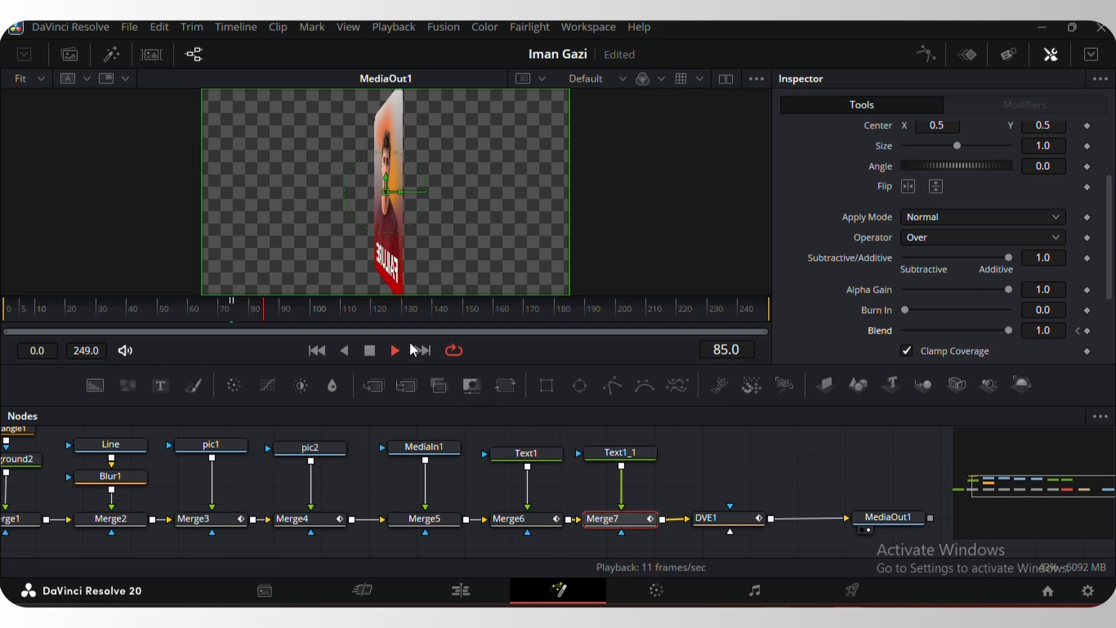
key(space)
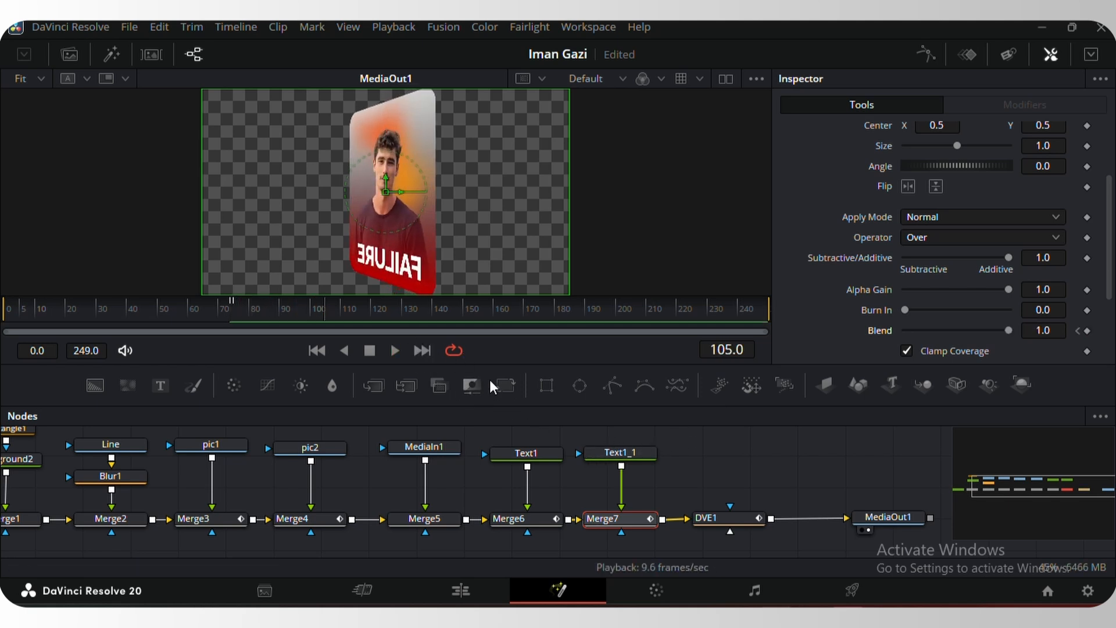
click(622, 452)
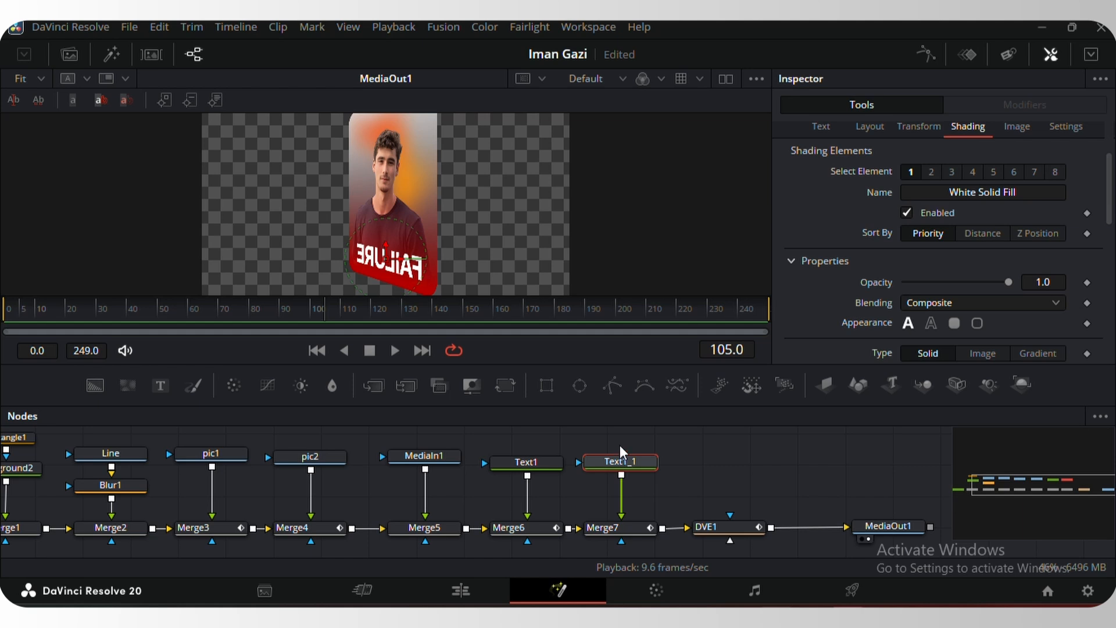
click(505, 386)
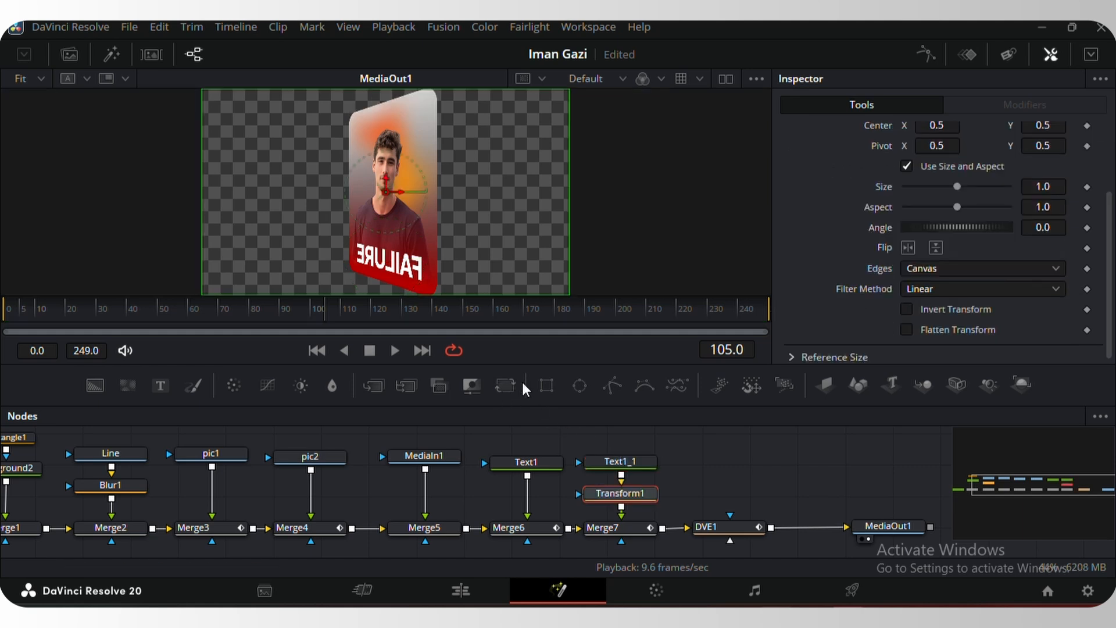
click(909, 248)
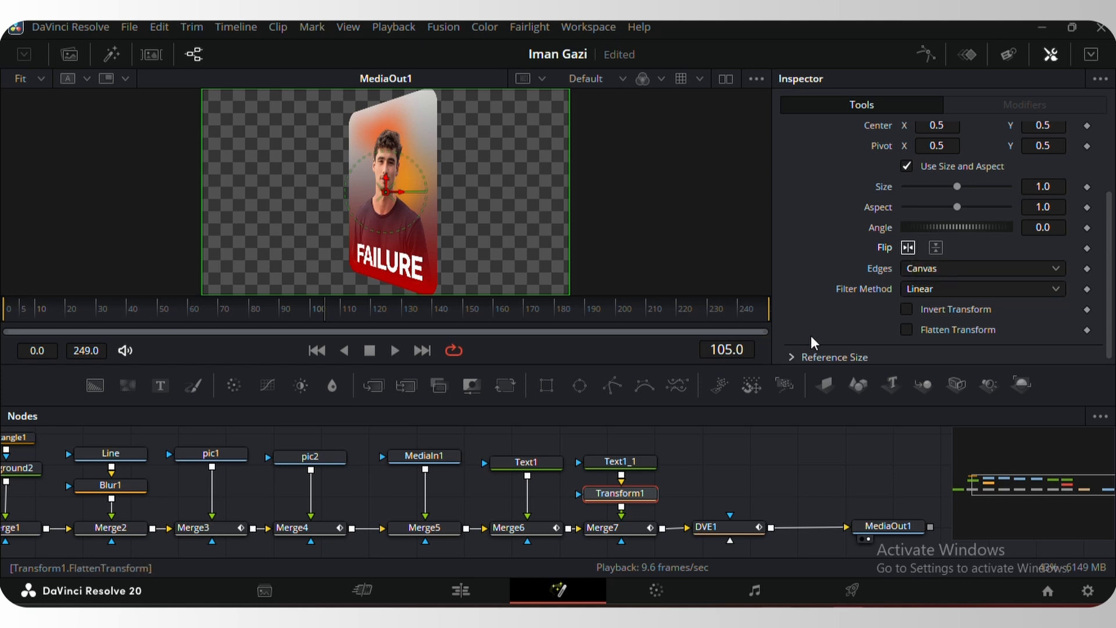
key(space)
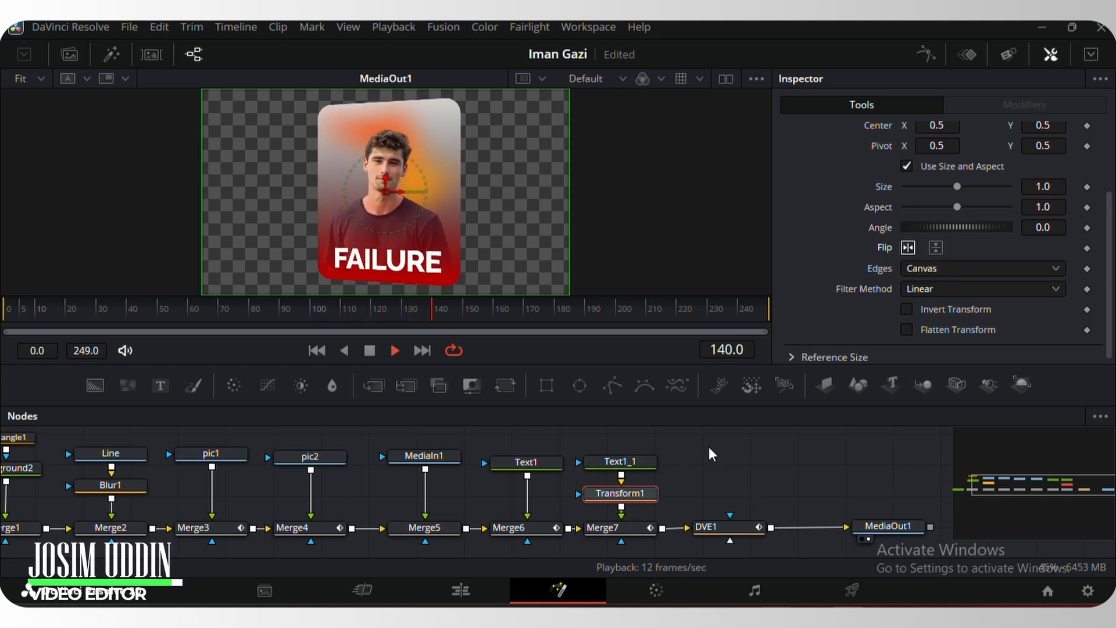
key(space)
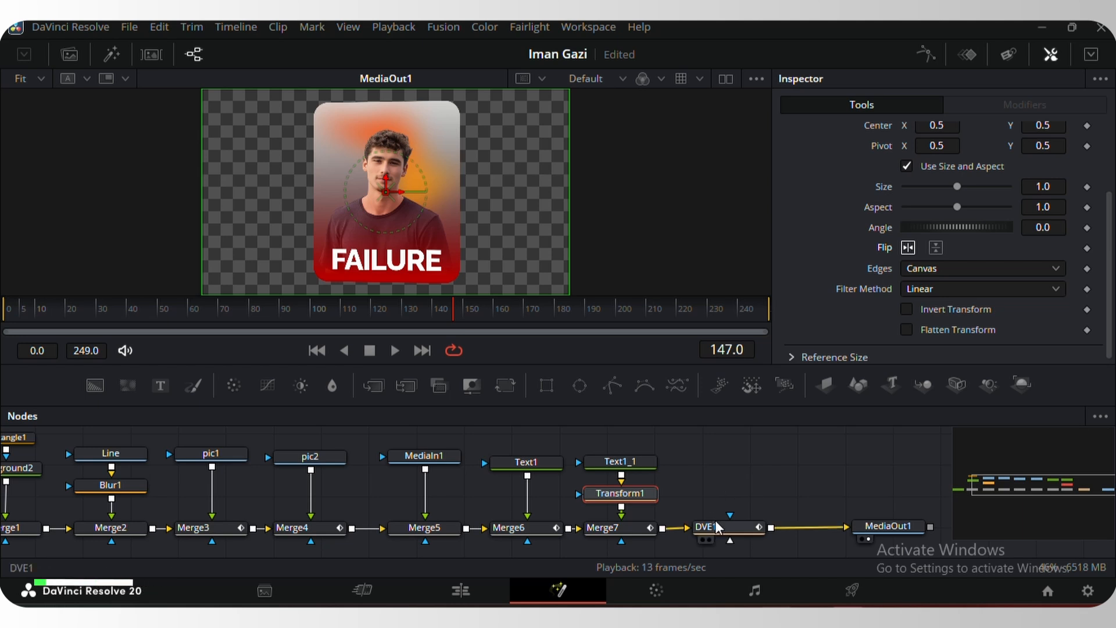
Move MediaOut1 farther from DVE1, and keyframe DVE1's Pivot at 0.5, 0.5 and Z Pivot at 0.0 on frame 50
drag(889, 526, 959, 526)
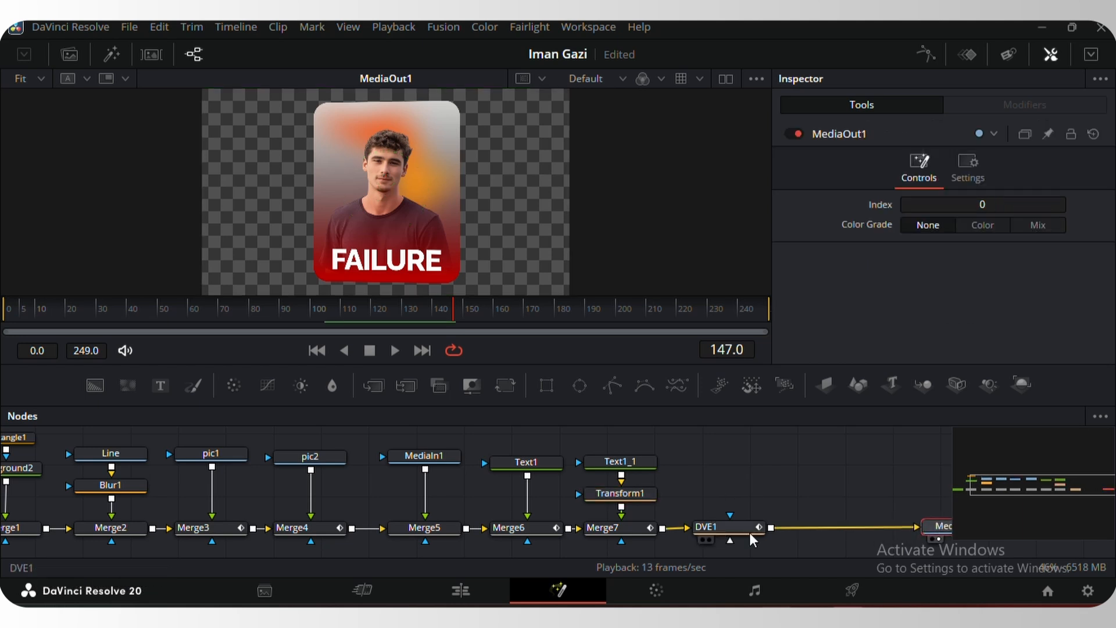
click(729, 531)
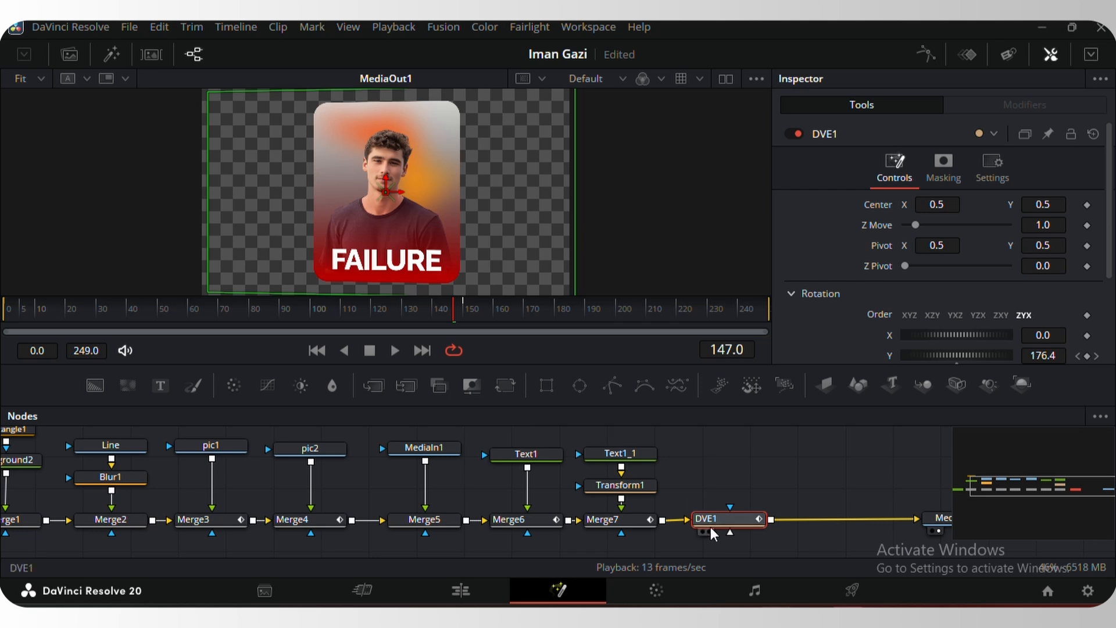
click(159, 307)
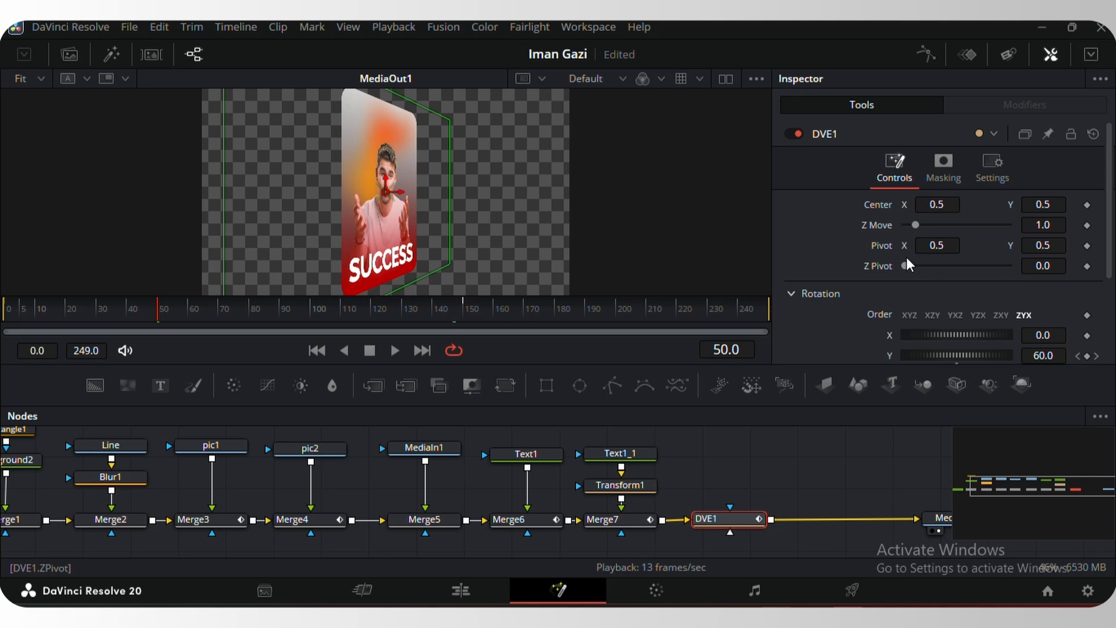
click(1086, 245)
click(1086, 266)
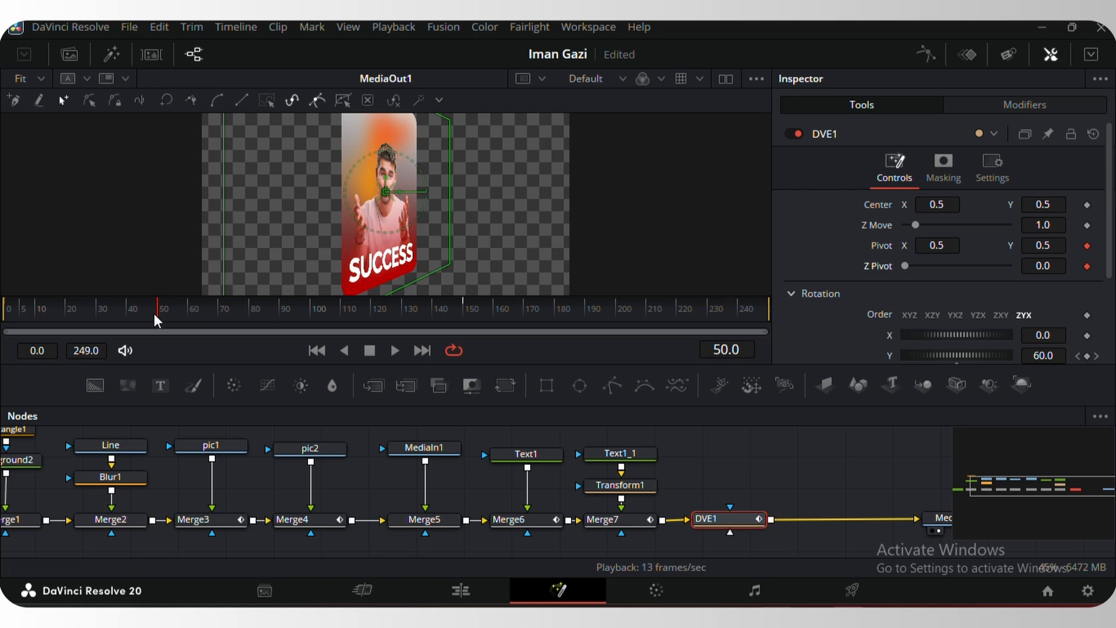
On frame 0, set DVE1's Z Pivot to 0.251 and its Pivot to X 1.257, Y about 0.46
drag(155, 313, 6, 317)
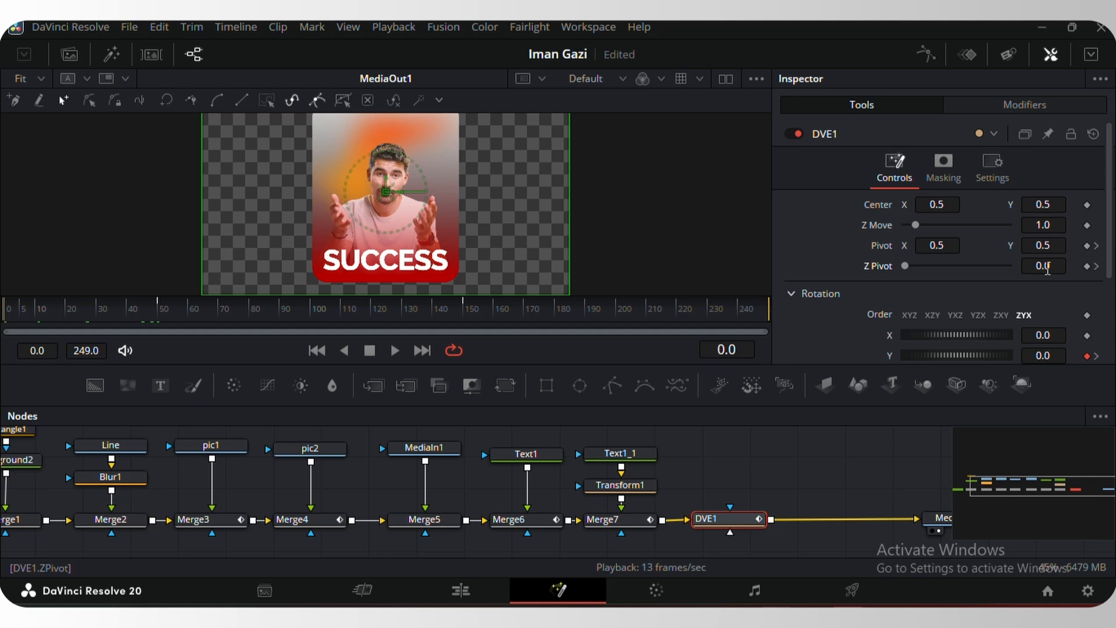
click(1047, 266)
drag(1047, 266, 1115, 267)
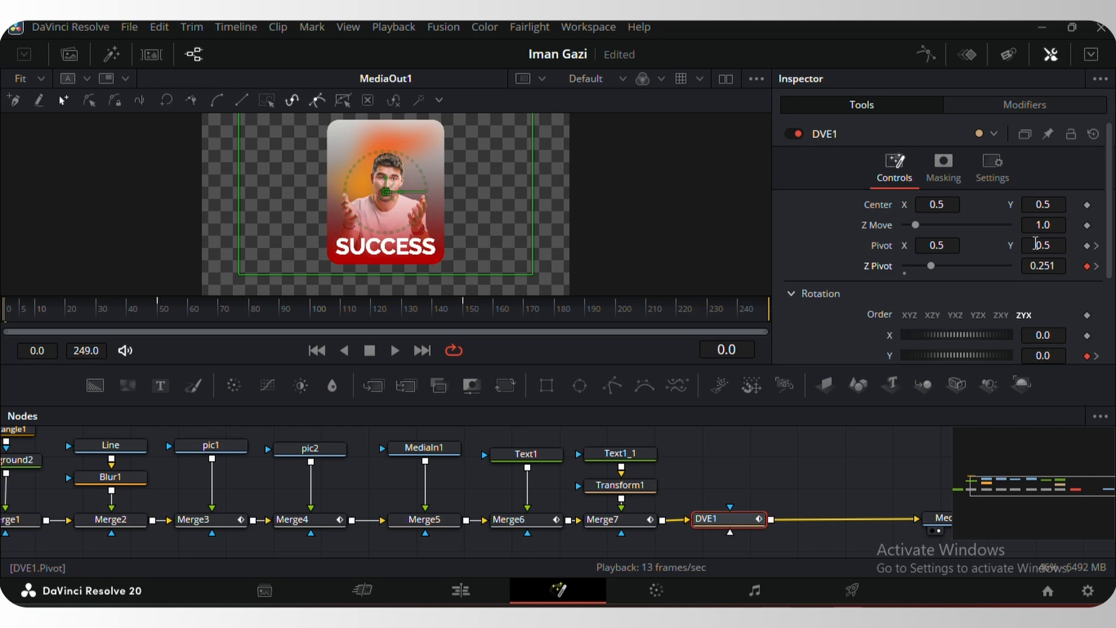
drag(931, 245, 1023, 245)
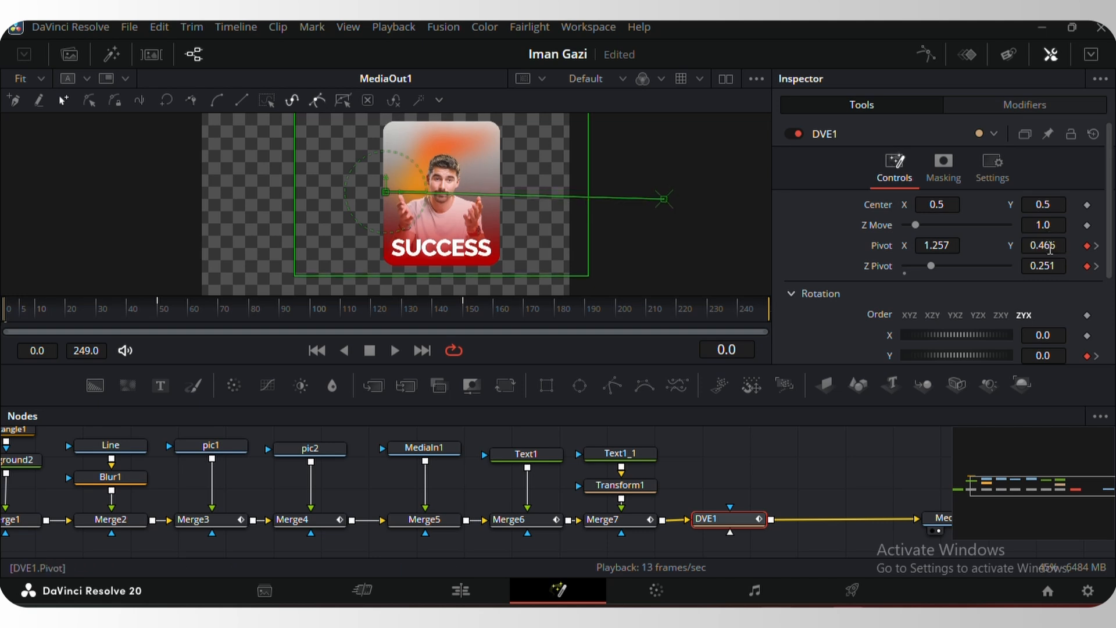
Display the Merge3, Merge4, Merge6, Merge7 and DVE1 animation curves together in the Spline editor, fitted to view, at frame 50
drag(159, 302, 158, 331)
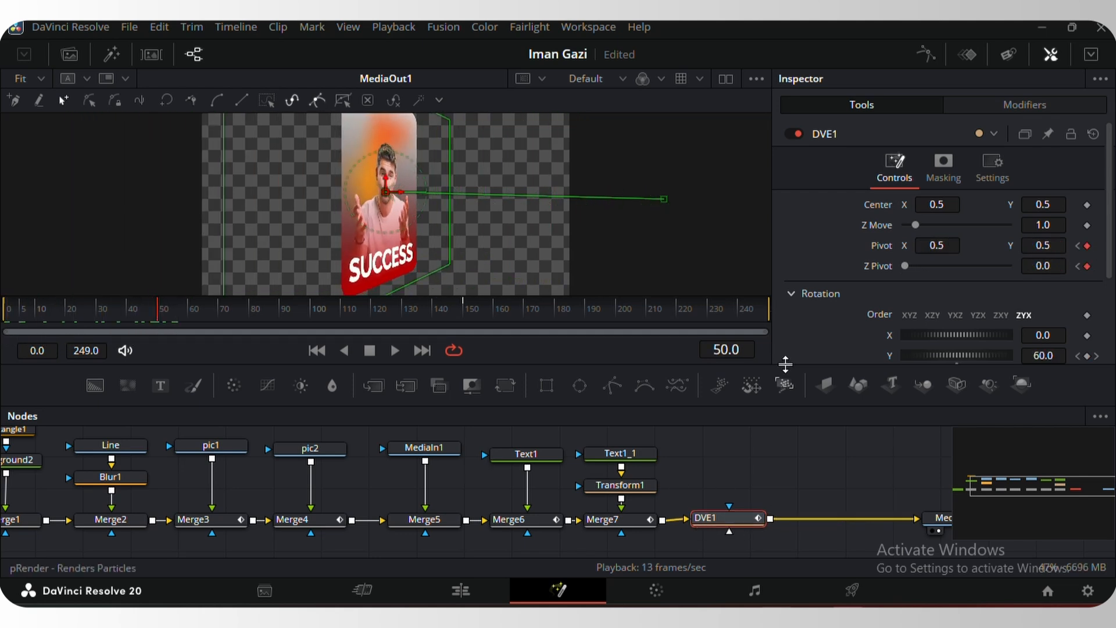
click(923, 57)
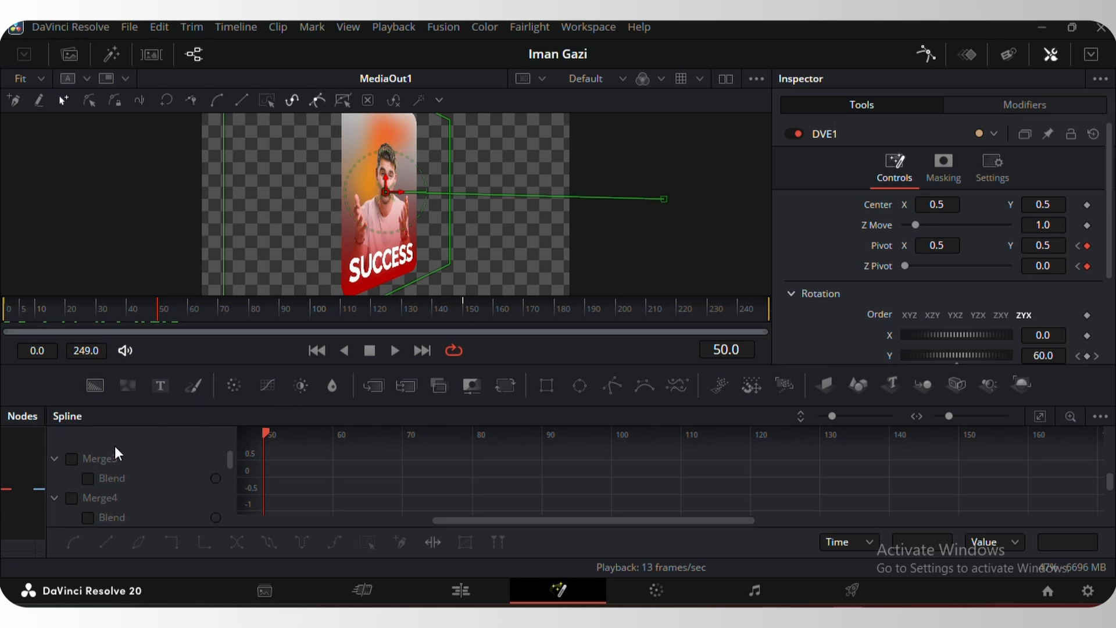
click(67, 456)
click(76, 496)
scroll(79, 490, down, 3)
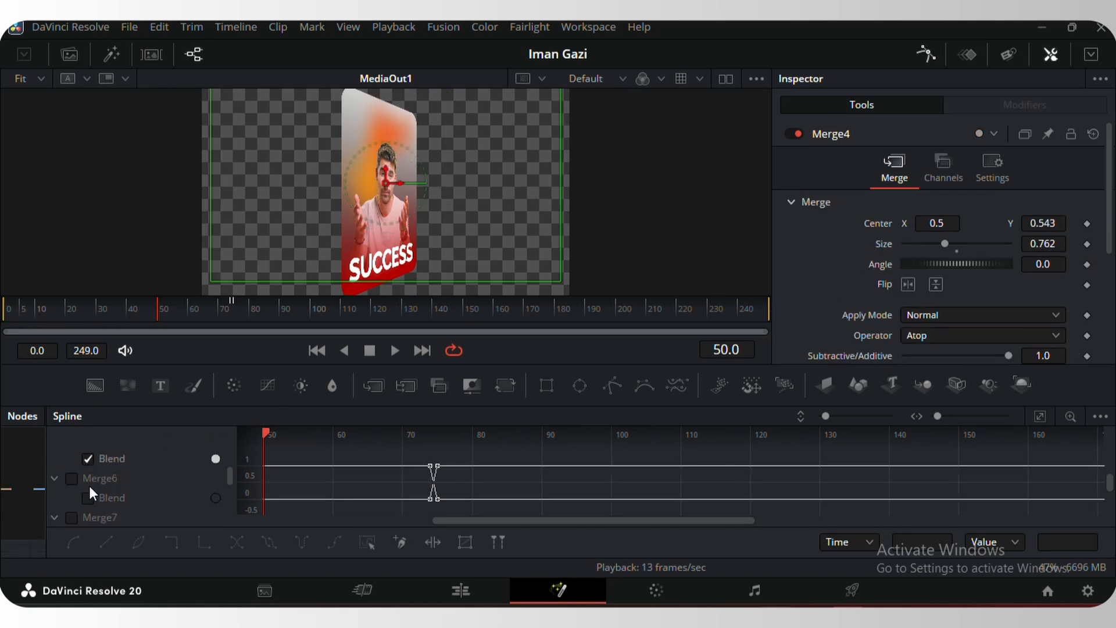
click(72, 477)
scroll(88, 479, down, 3)
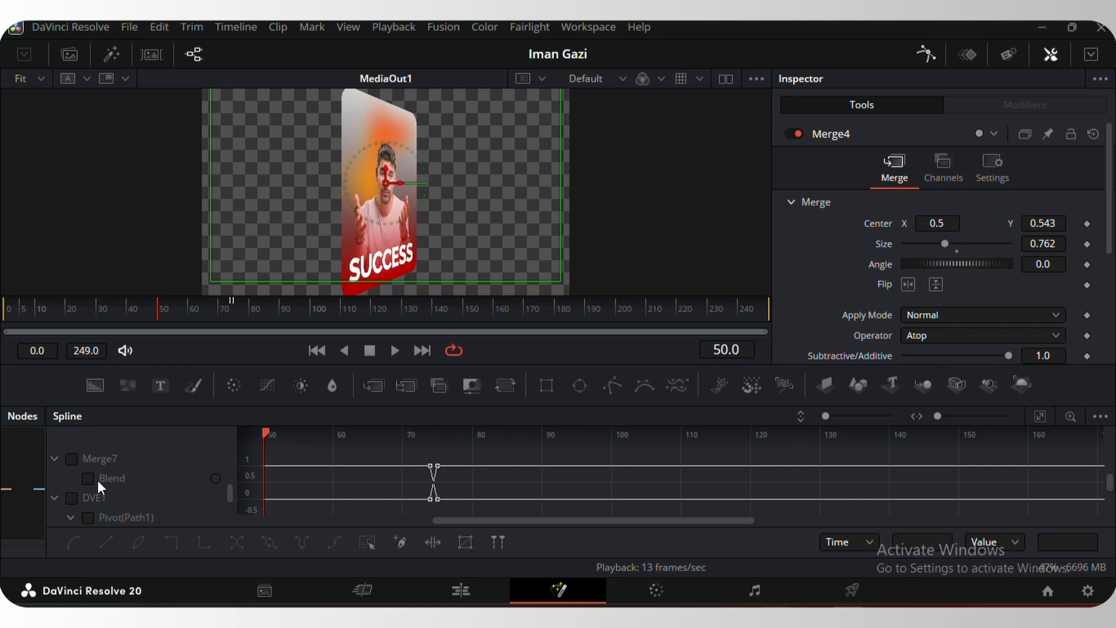
click(71, 459)
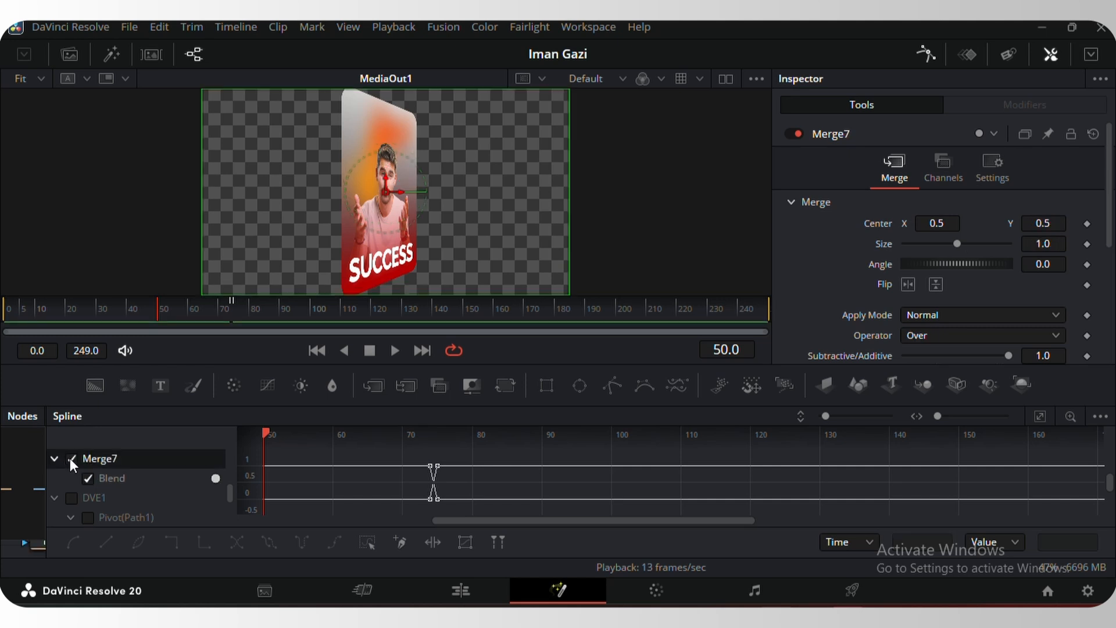
click(70, 496)
scroll(114, 486, down, 4)
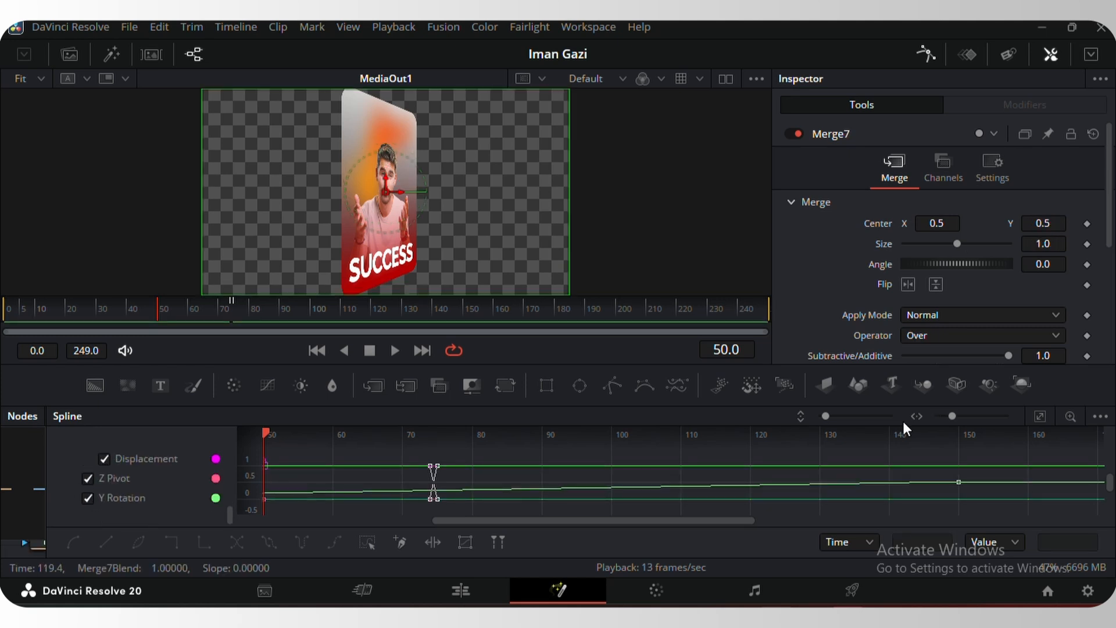
click(1040, 416)
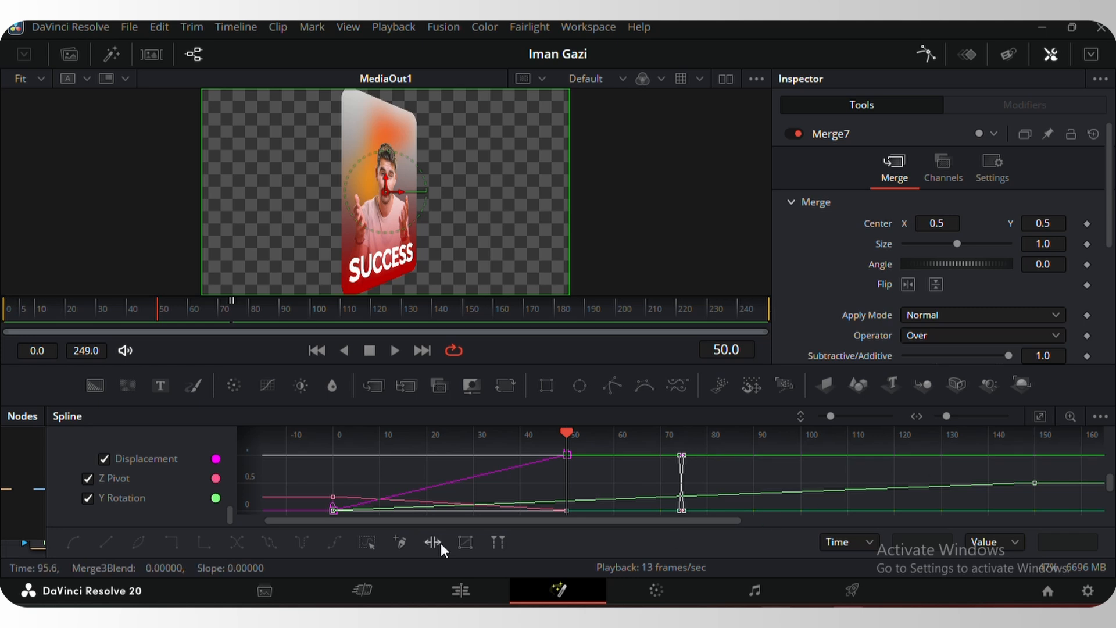
Smooth all displayed spline keyframes, set Ease In to 60.9 and raise Ease Out, and return to the full node graph
click(366, 547)
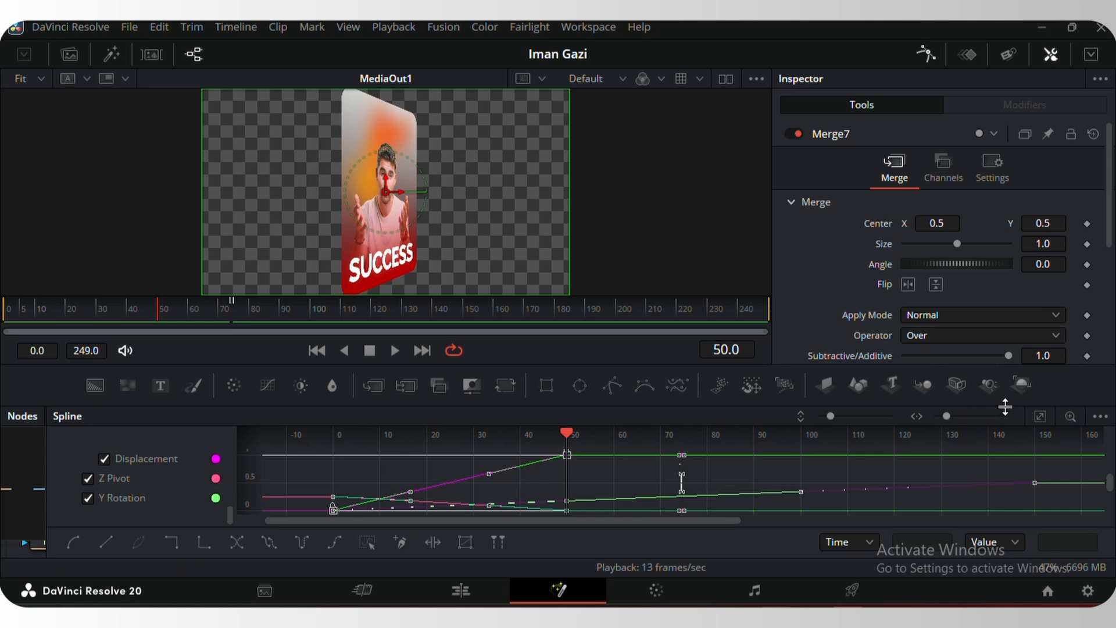
key(t)
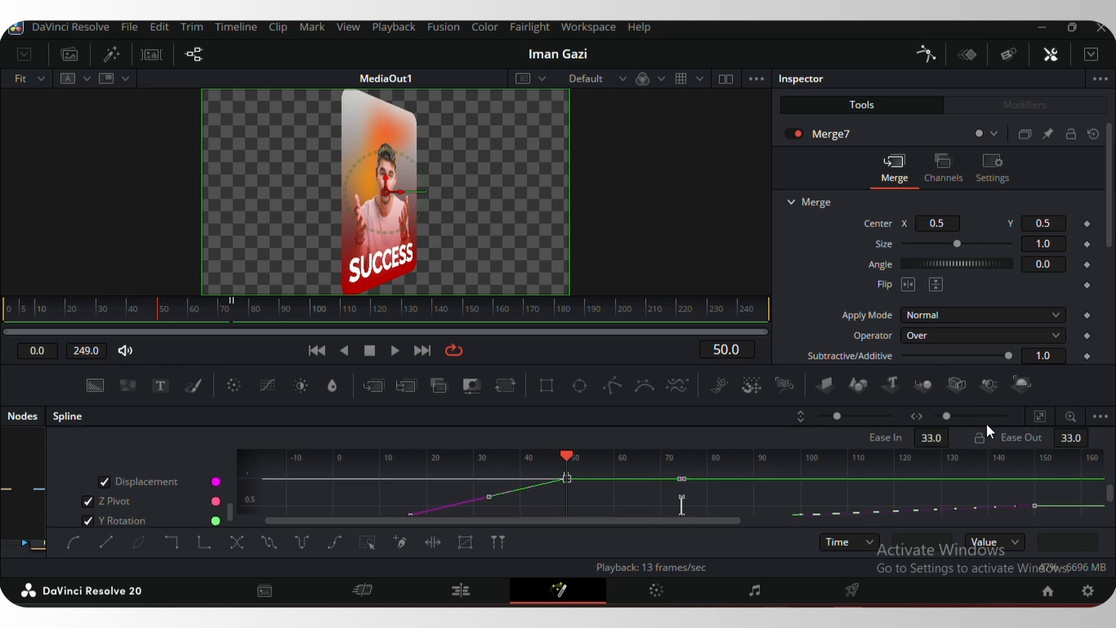
drag(930, 439, 954, 439)
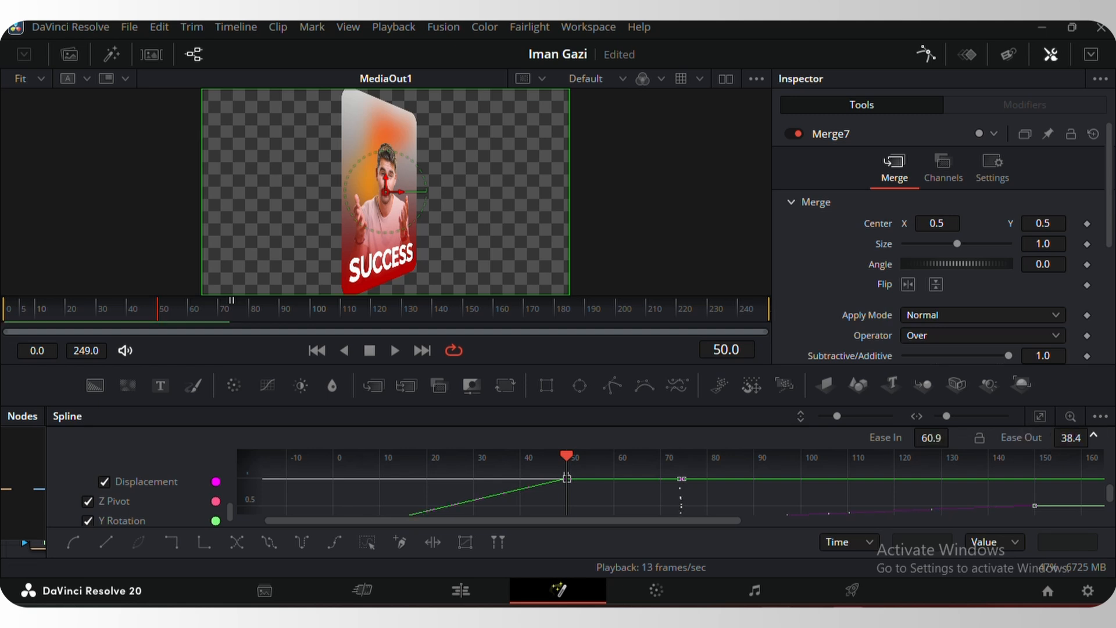
mouse_move(1072, 437)
mouse_down()
mouse_move(1098, 437)
mouse_move(1066, 438)
mouse_up()
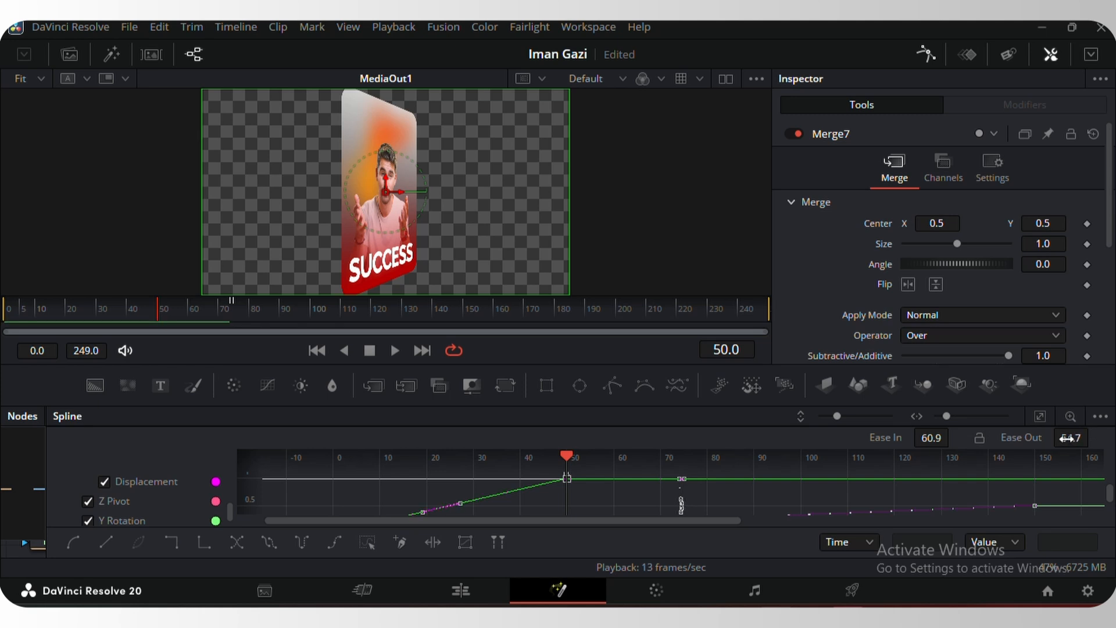
click(927, 55)
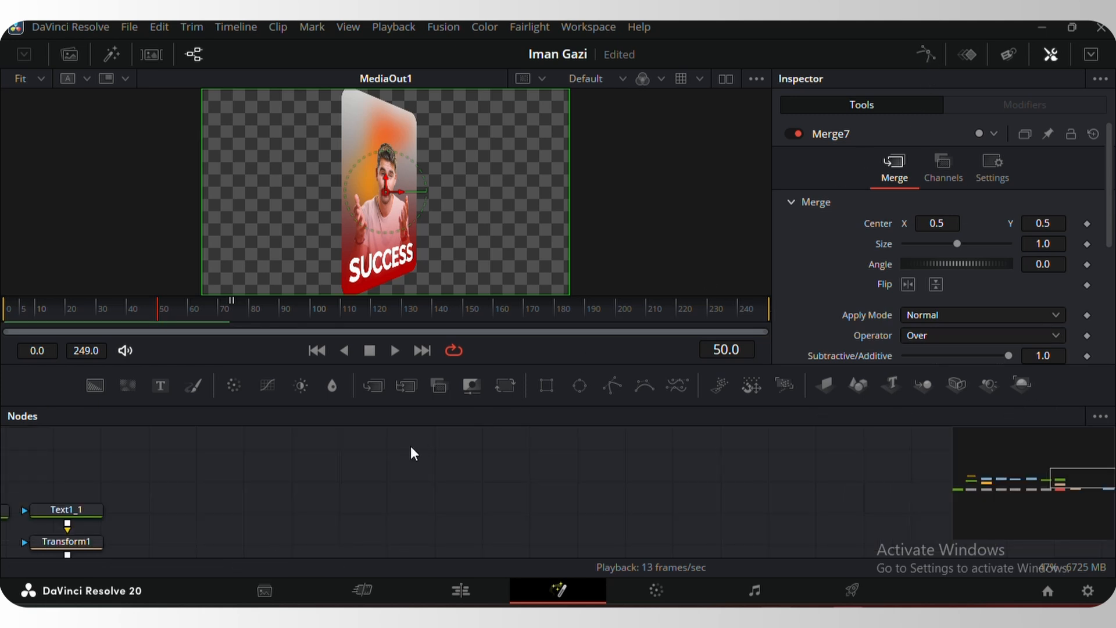
Play back the eased card flip from the start of the composition
scroll(521, 485, down, 2)
scroll(521, 484, up, 1)
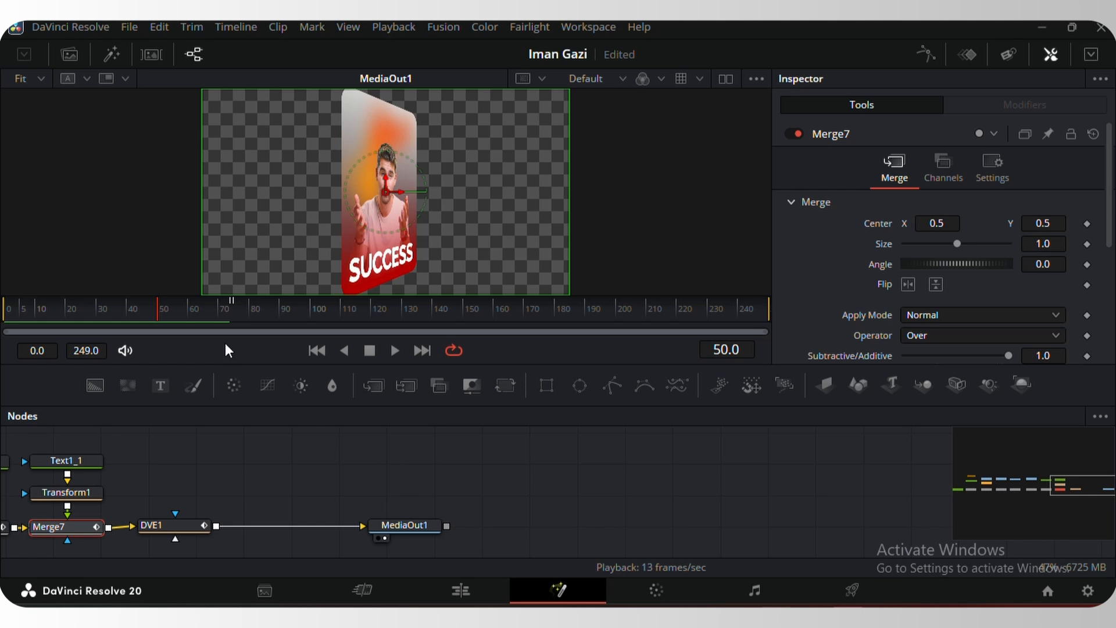
drag(163, 312, 9, 314)
key(space)
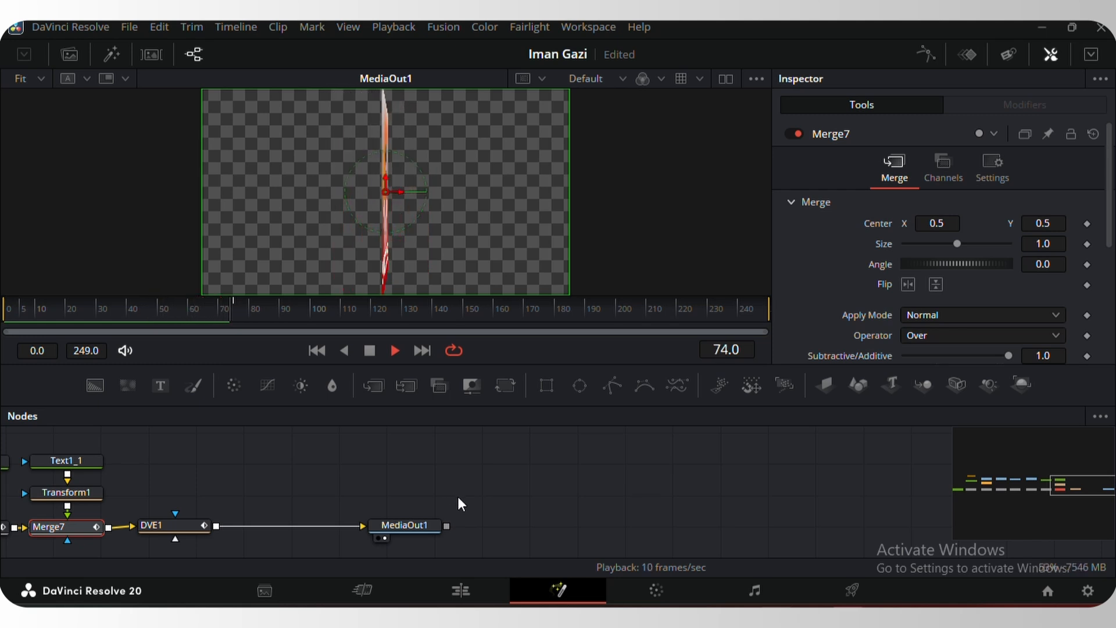
Move MediaOut1 farther from DVE1 and insert a Soft Glow node directly after DVE1
drag(410, 527, 558, 531)
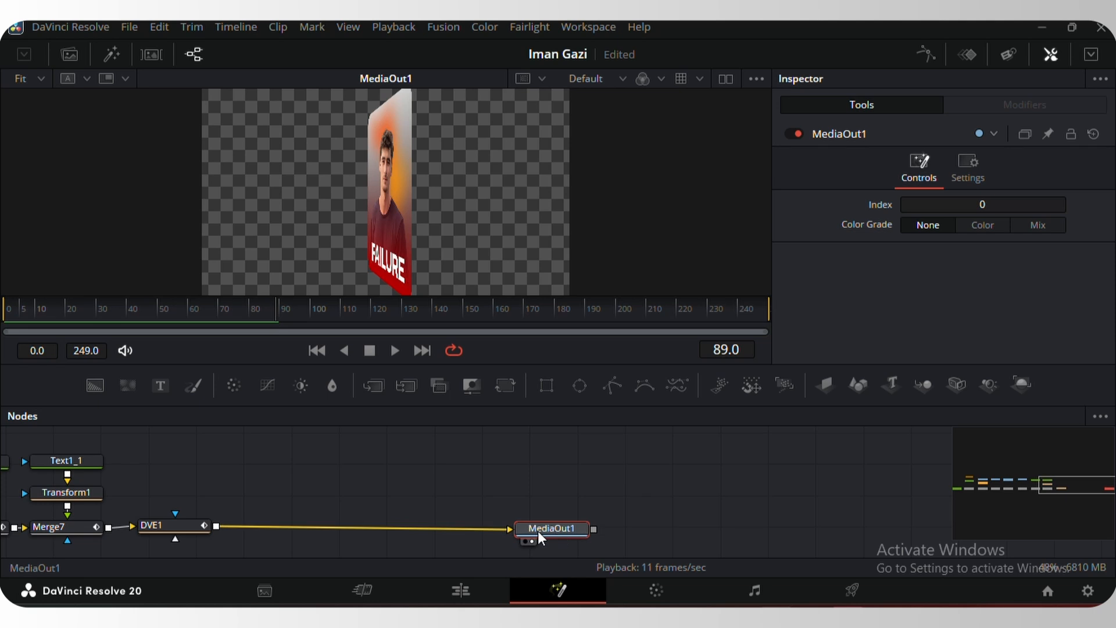
click(189, 524)
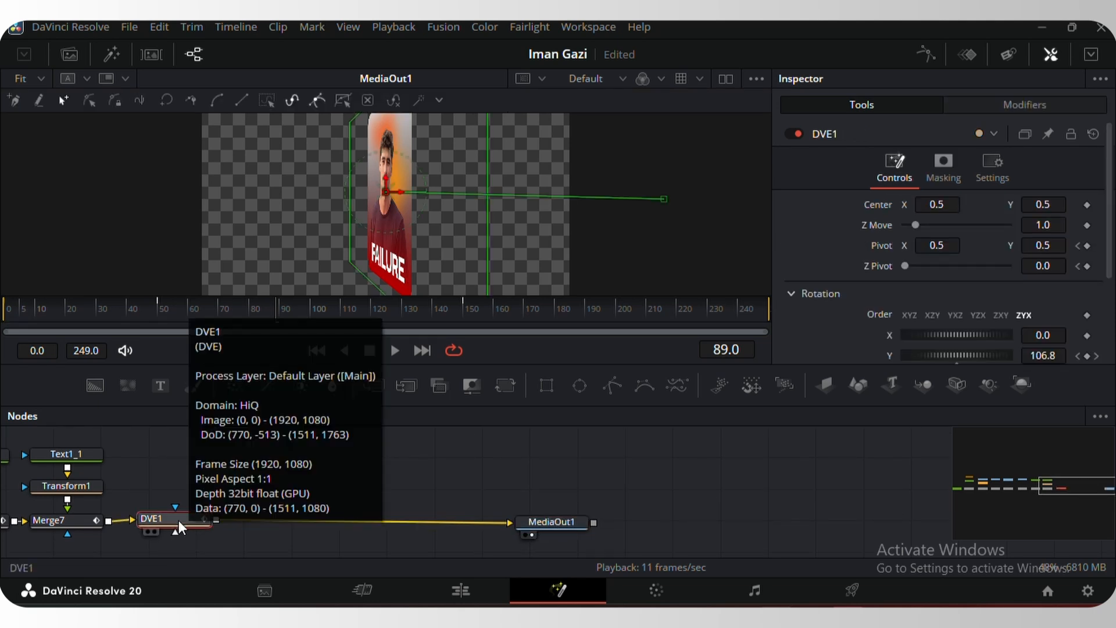
key(shift+space)
text(dve)
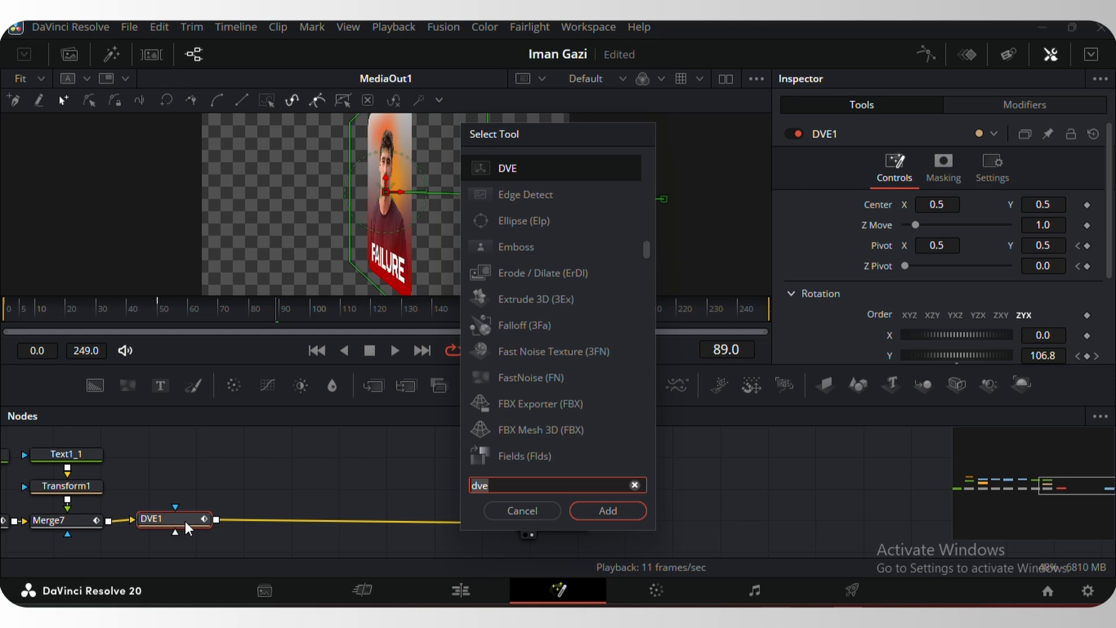
key(BackSpace)
key(BackSpace)
key(BackSpace)
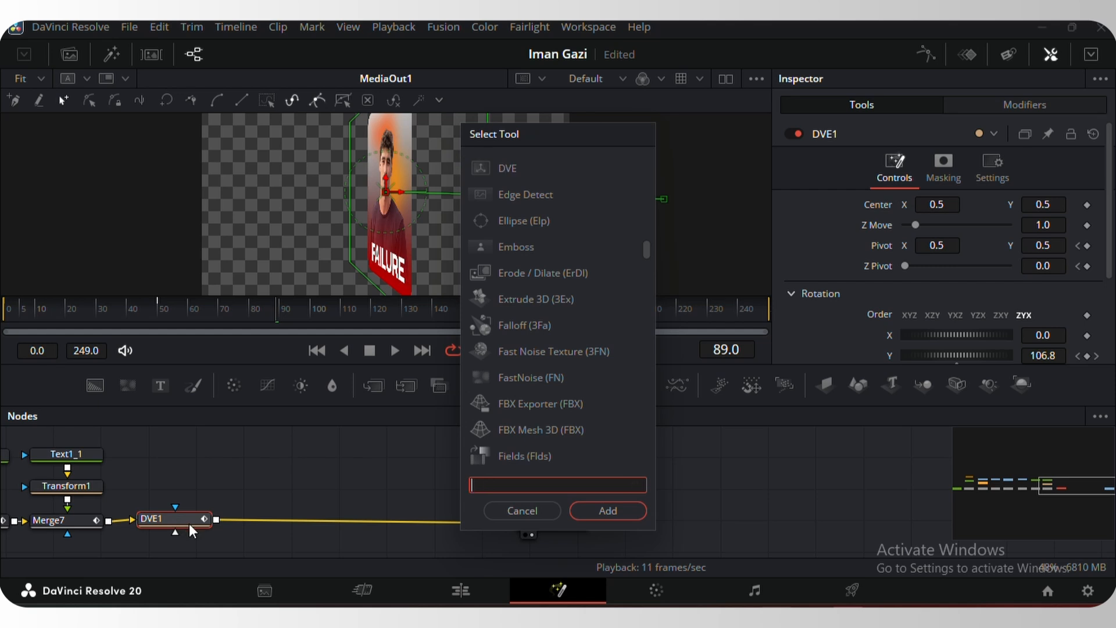
text(soft)
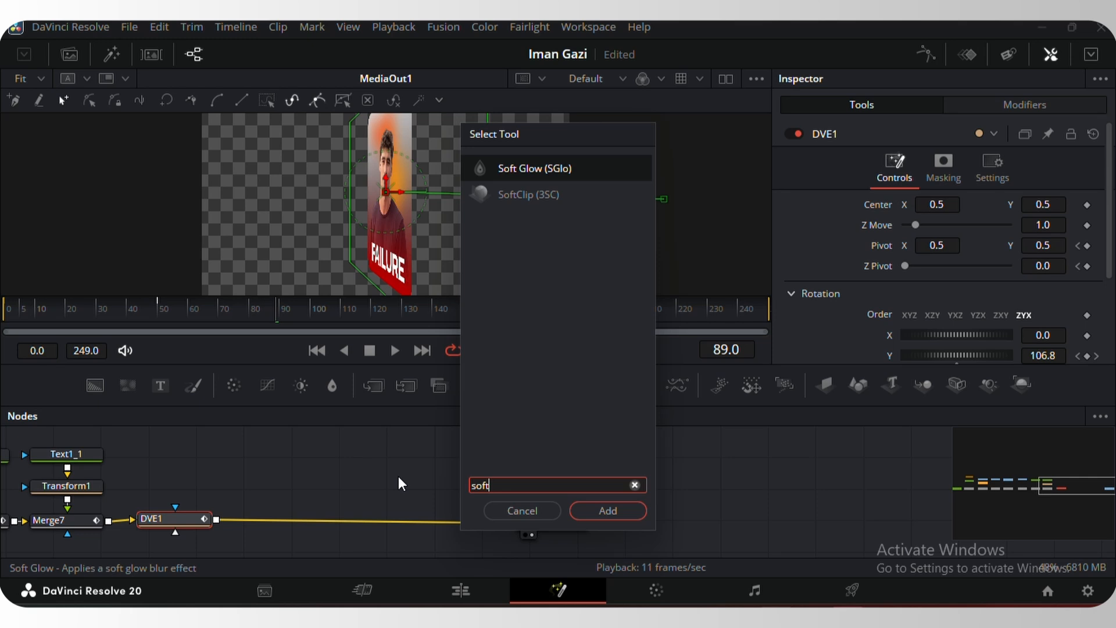
click(600, 514)
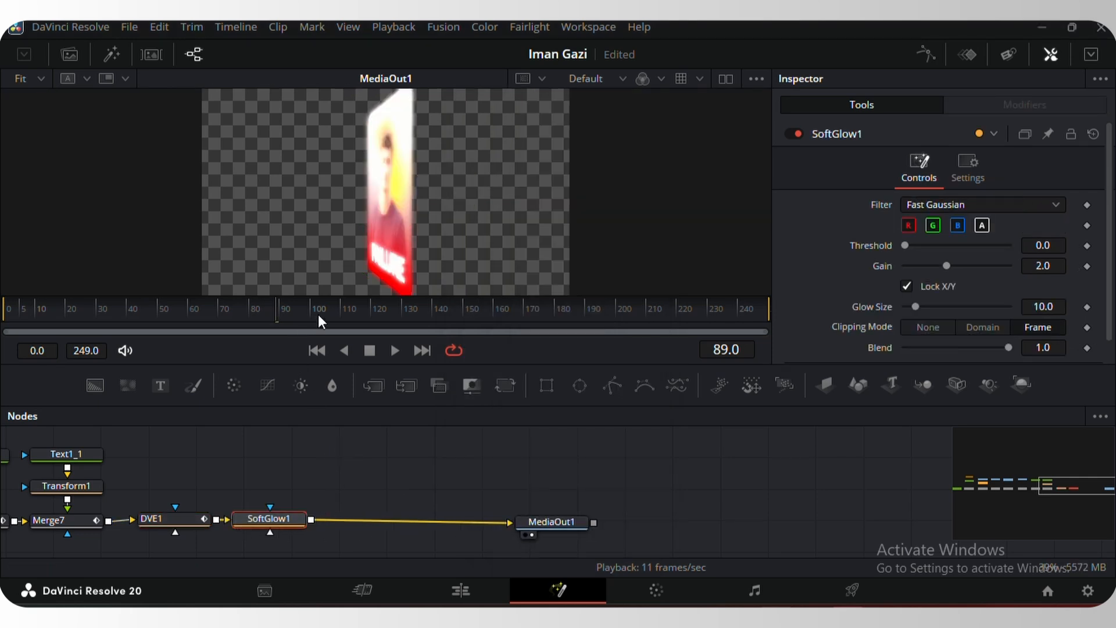
At frame 154, set SoftGlow1's Threshold to 0.768, Gain to 1.309 and Glow Size to 5.0
drag(318, 313, 487, 309)
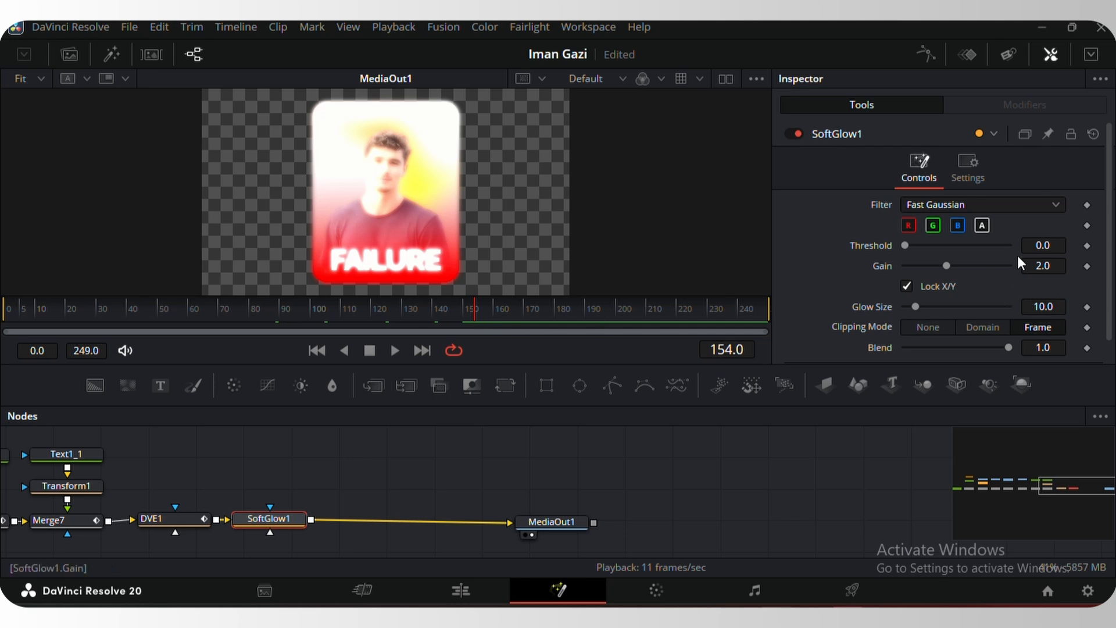
drag(1041, 244, 987, 265)
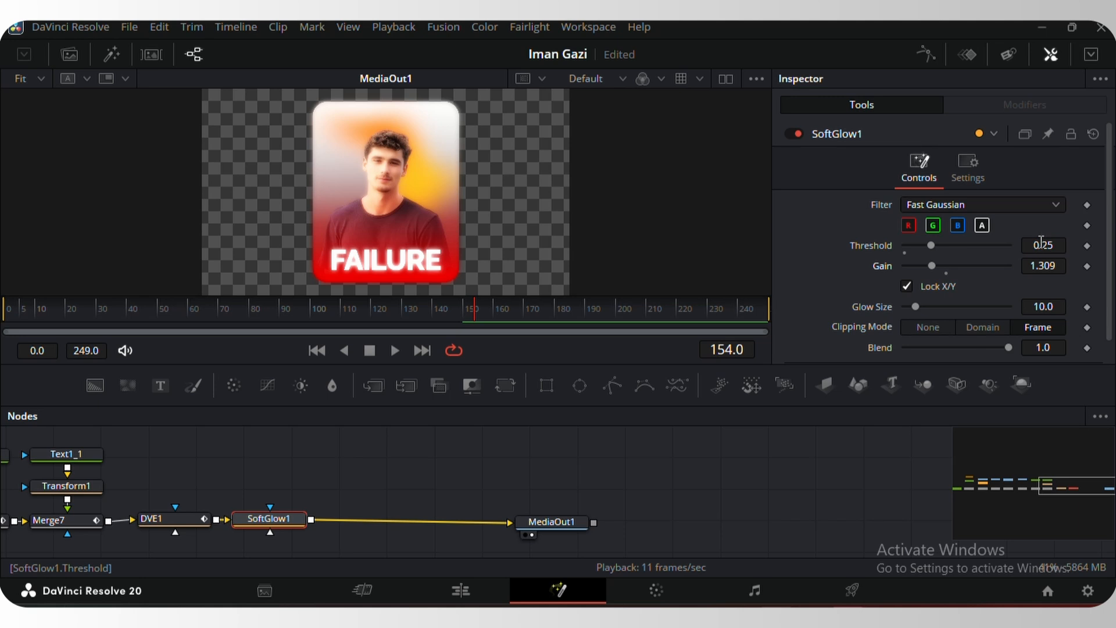
drag(1041, 244, 1093, 244)
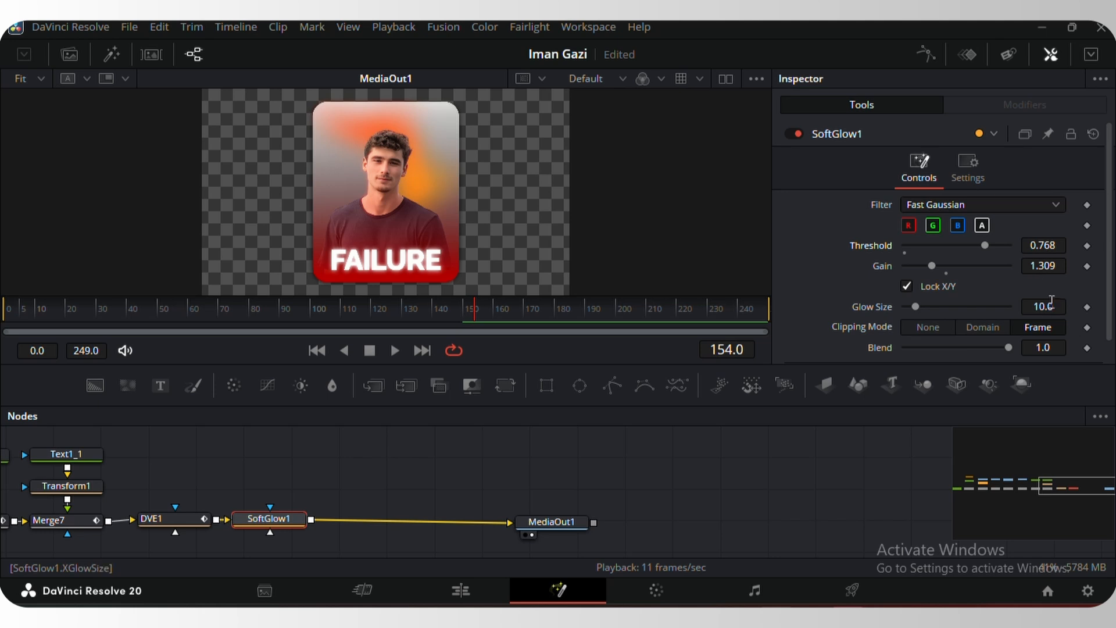
drag(1043, 306, 1020, 307)
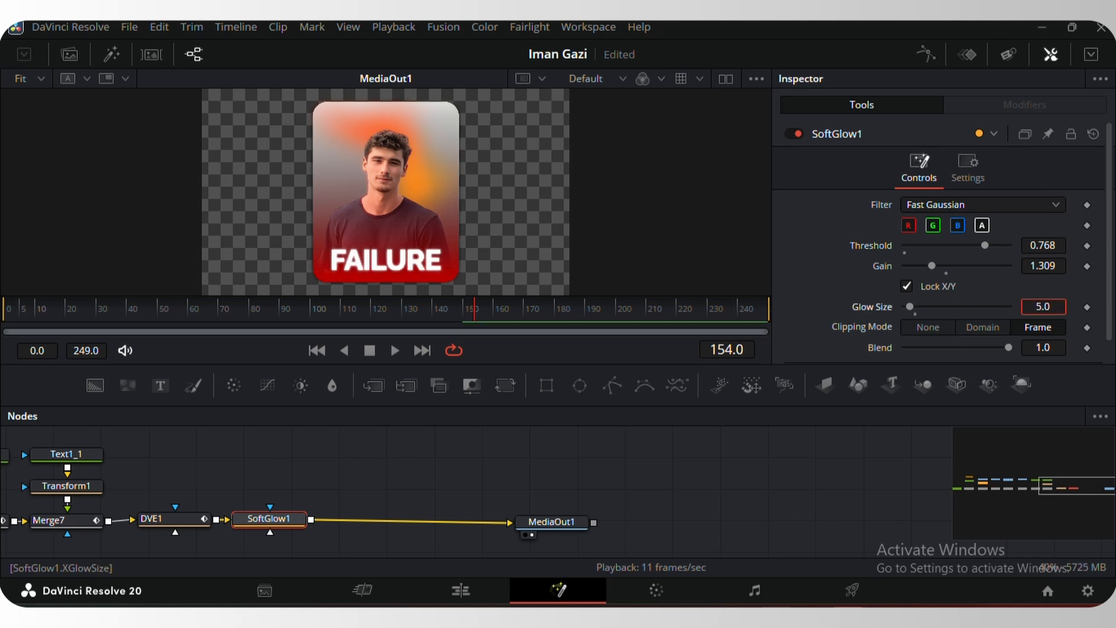
click(433, 445)
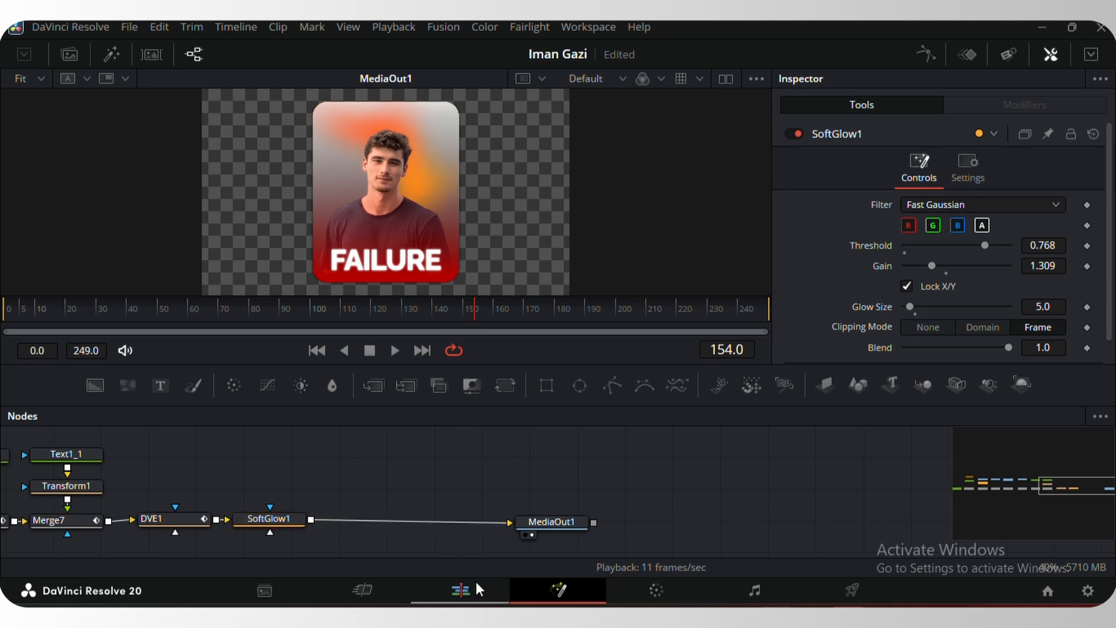
Move MediaOut1 farther from SoftGlow1 to make room for more nodes
drag(546, 516, 597, 513)
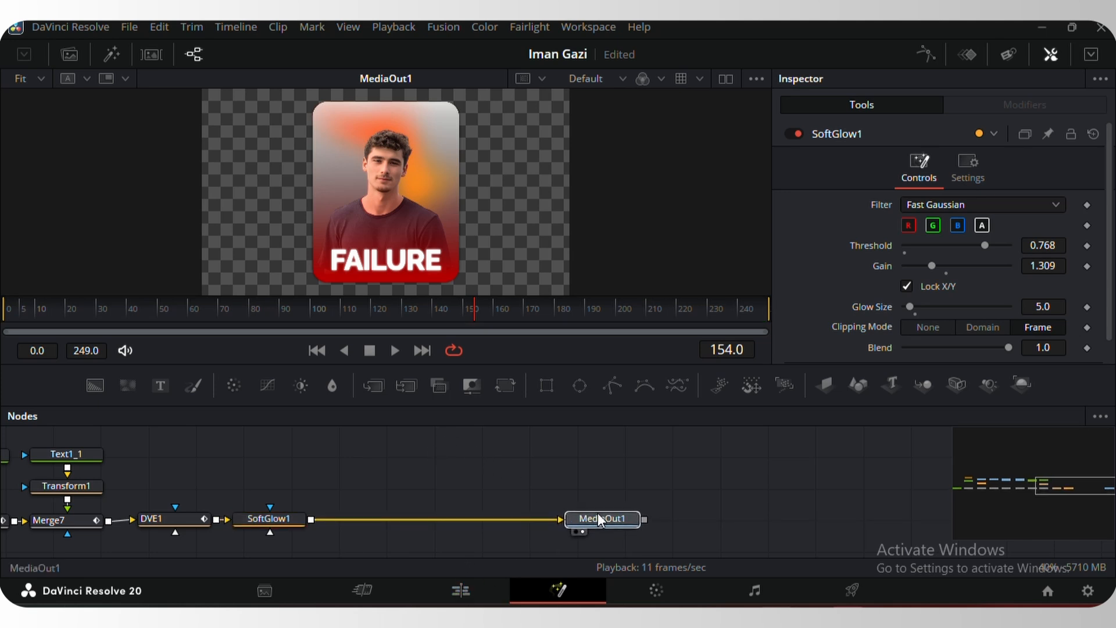
click(540, 480)
click(274, 519)
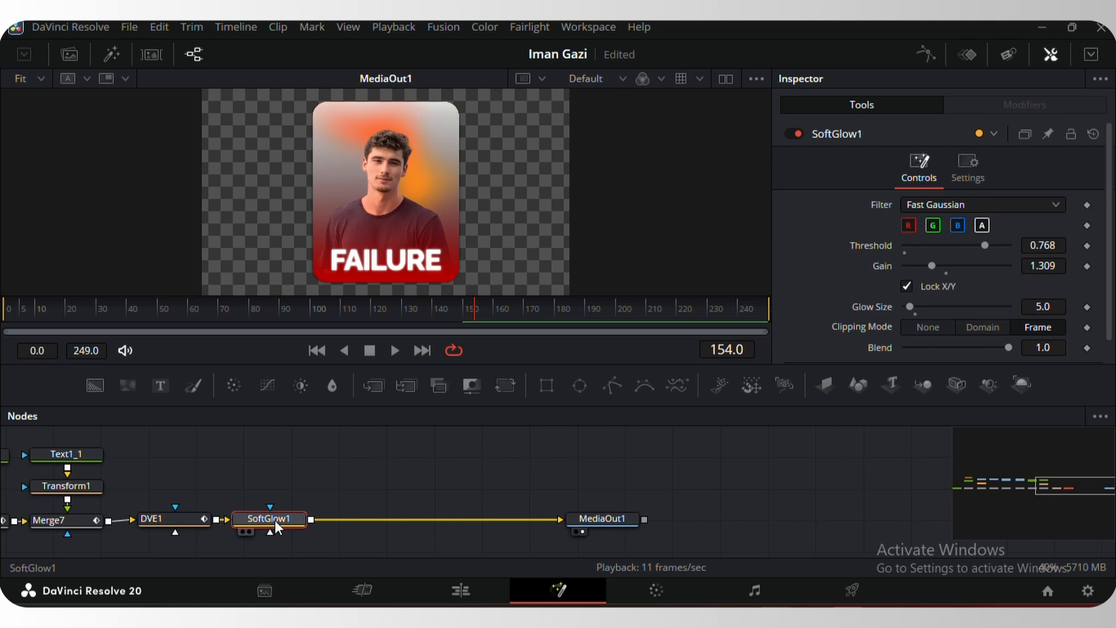
key(shift+space)
text(soft)
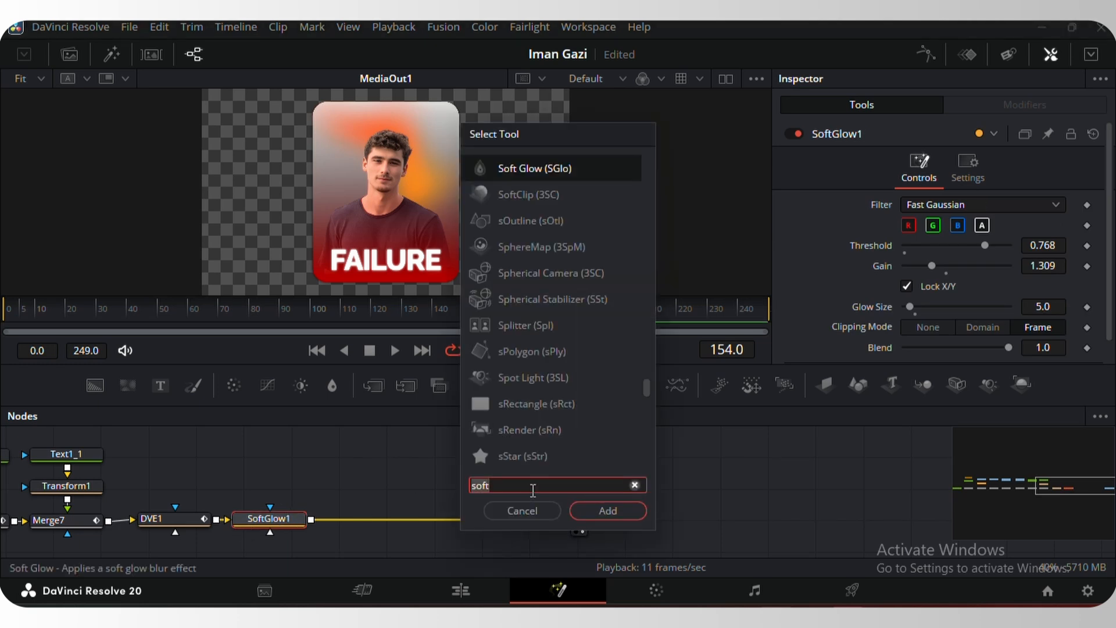
click(522, 510)
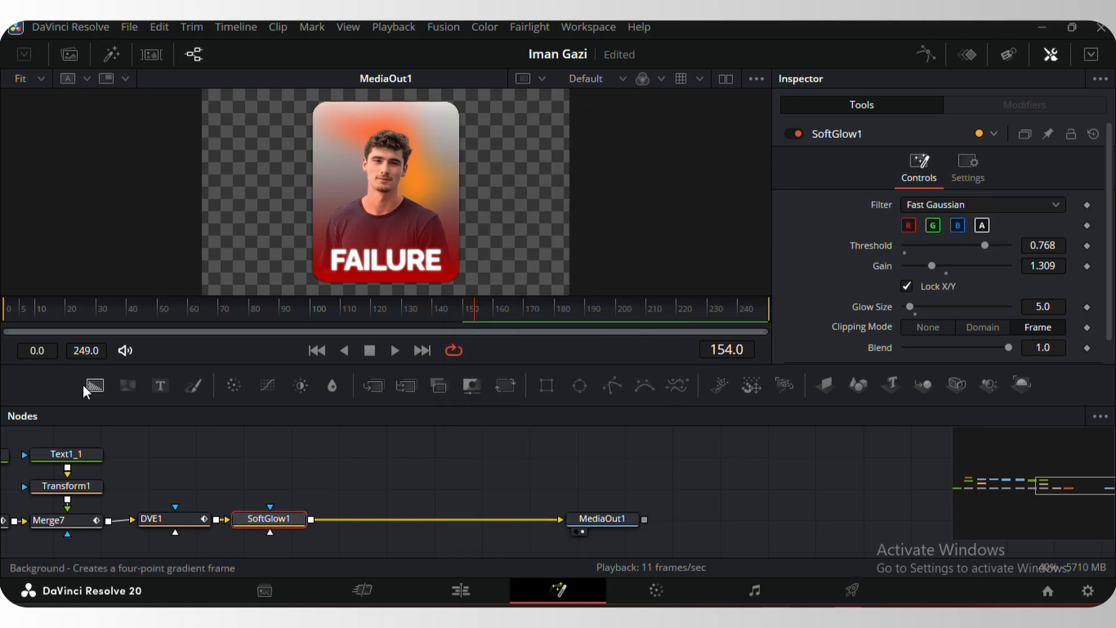
Insert a Merge node between SoftGlow1 and MediaOut1, with a new Background node feeding its background and the card its foreground
drag(83, 385, 399, 518)
click(416, 468)
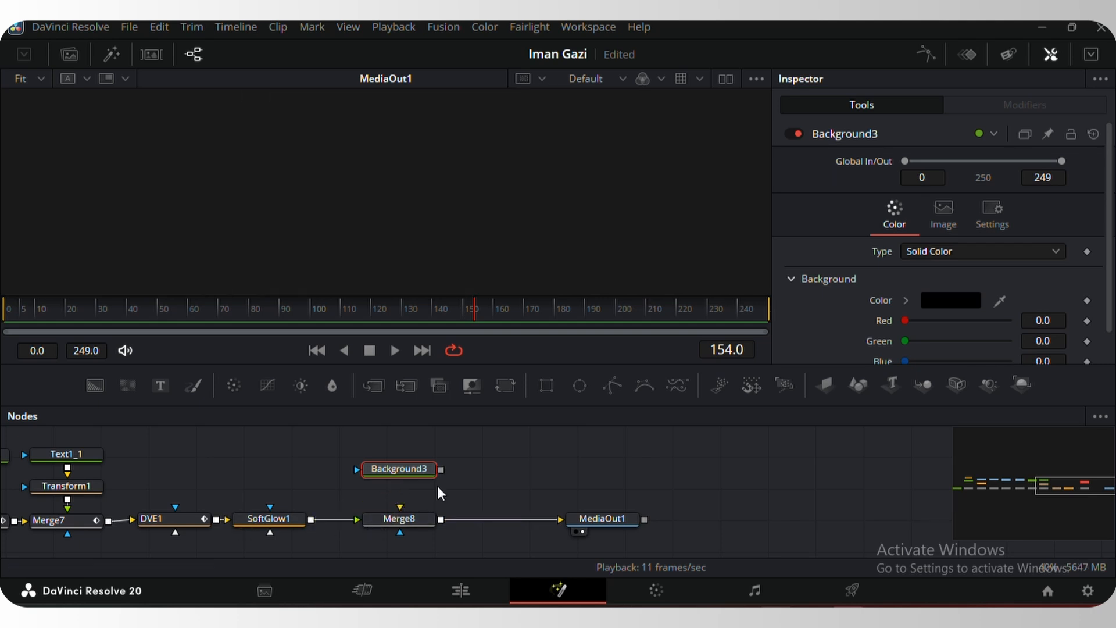
drag(440, 469, 400, 518)
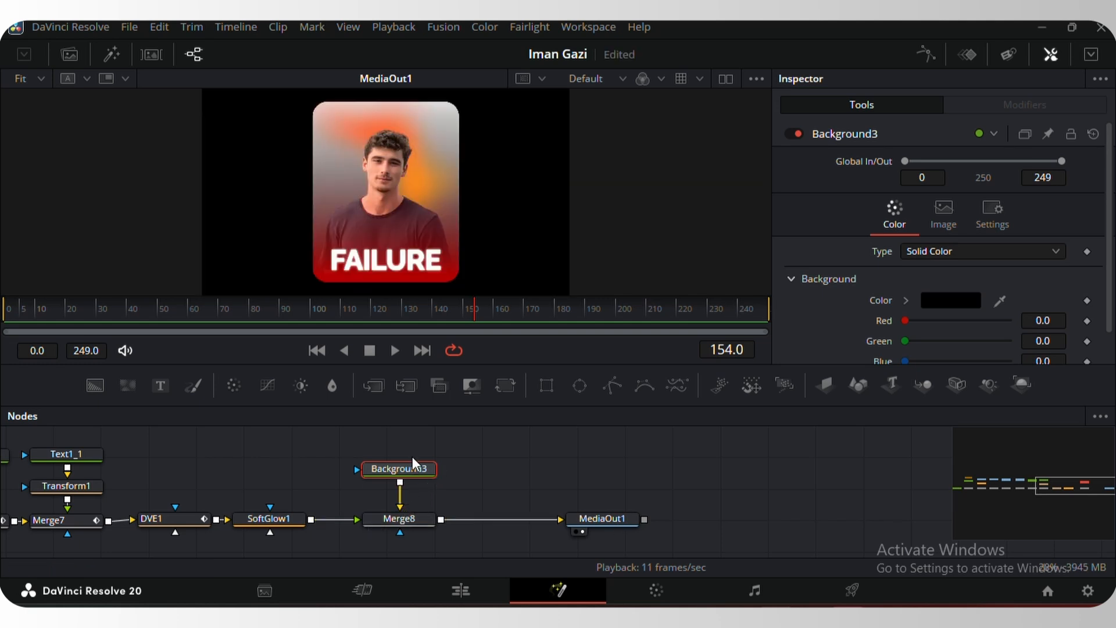
Make Background3 a gradient fill and set the gradient's start colour to green #47943b
click(961, 251)
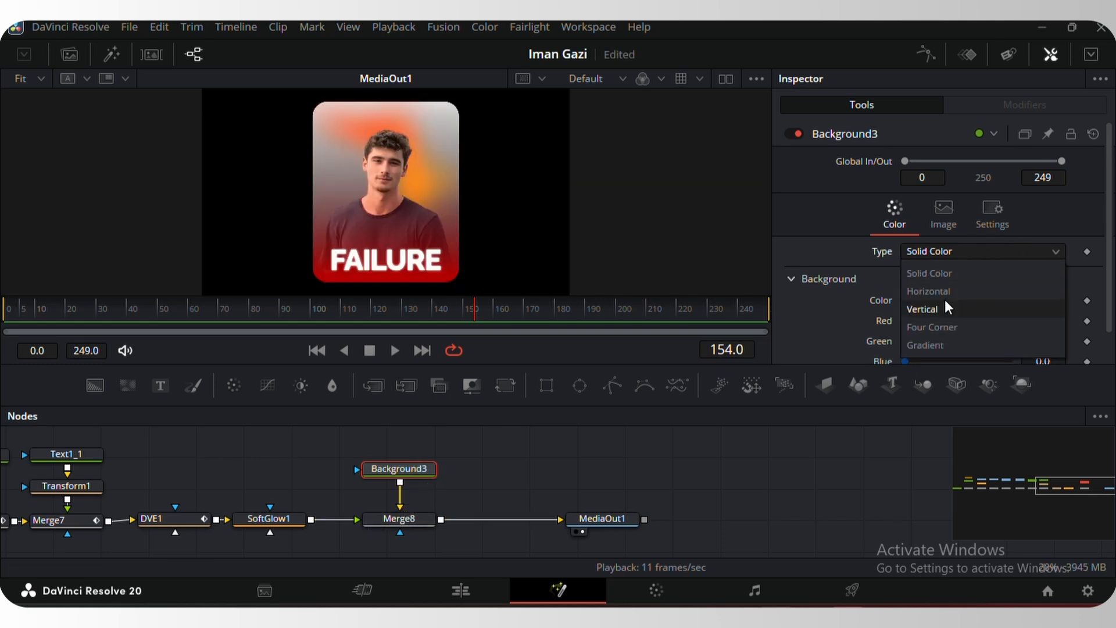
click(936, 352)
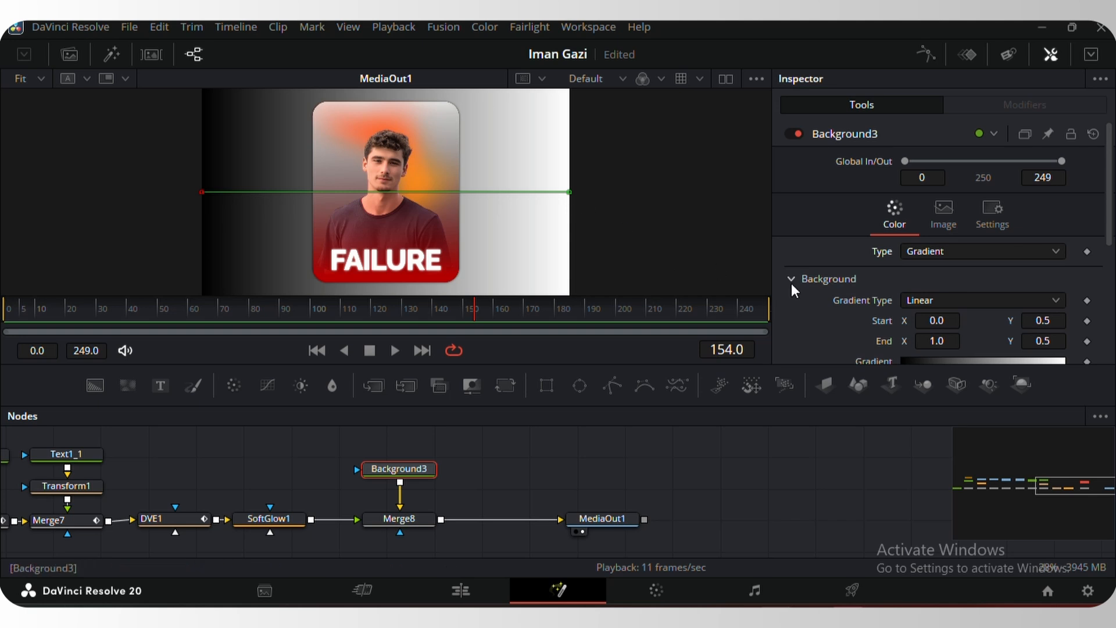
scroll(978, 322, down, 3)
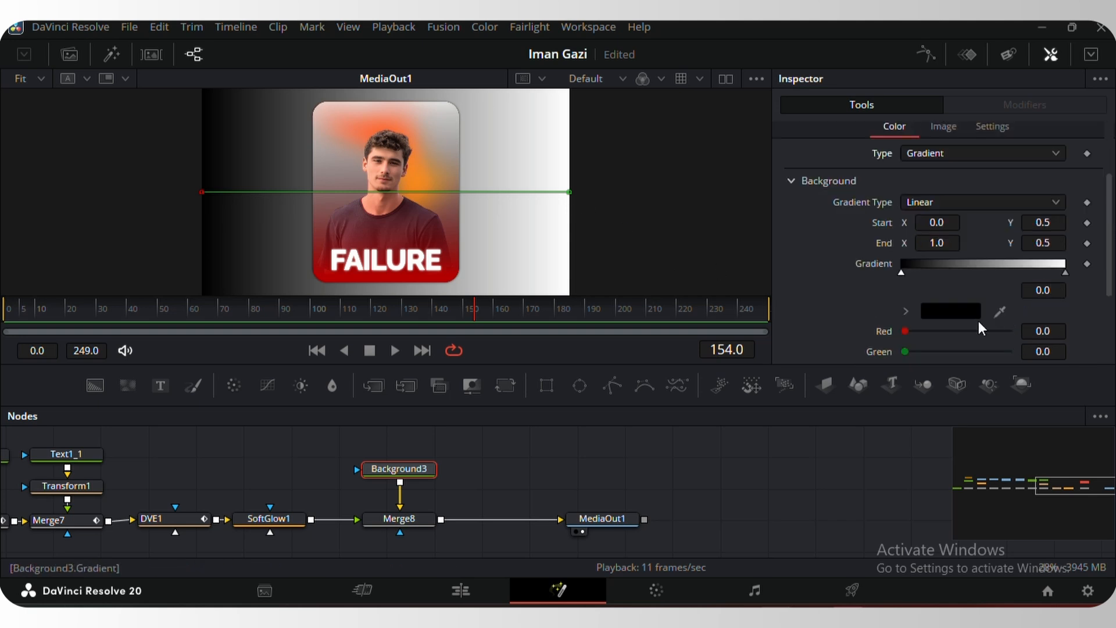
click(931, 307)
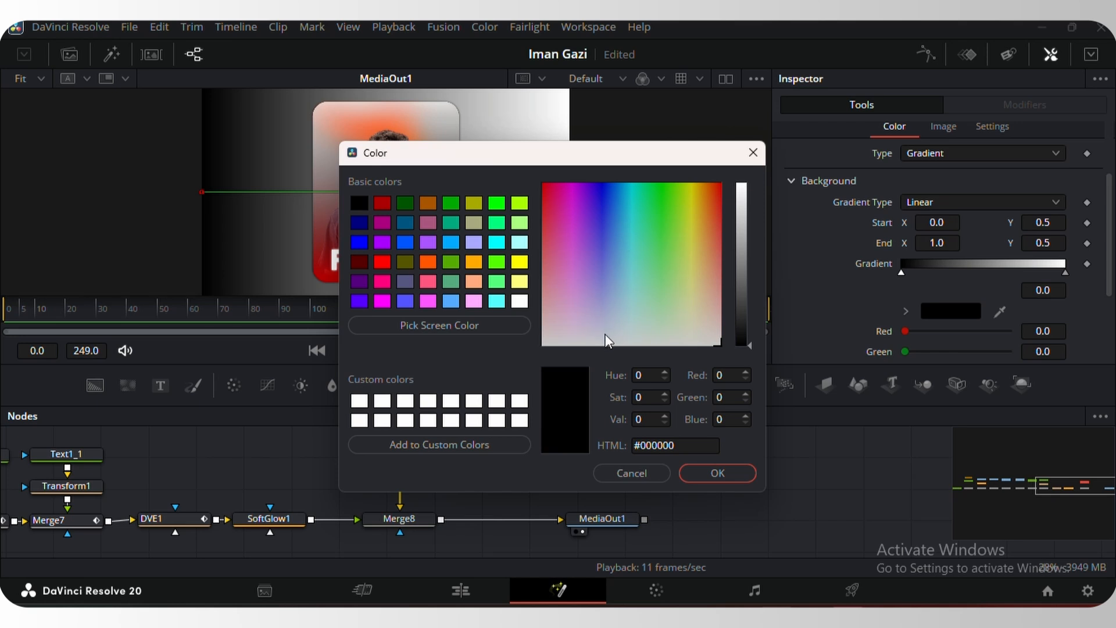
click(665, 247)
click(742, 254)
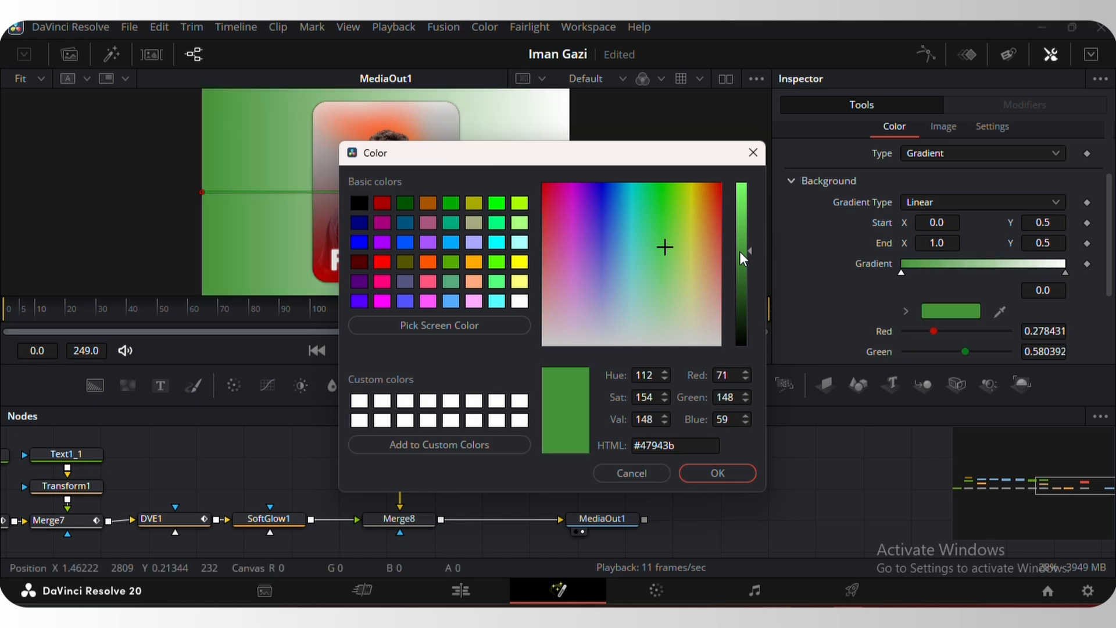
click(720, 469)
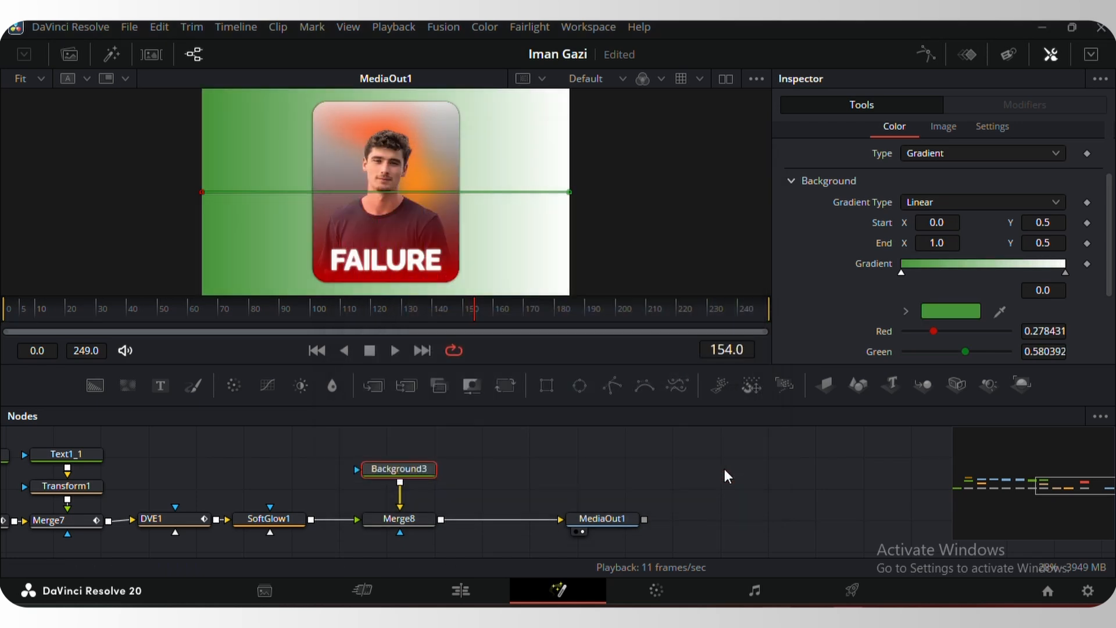
Set the end colour of Background3's gradient to bright green #3dff7e
click(1063, 273)
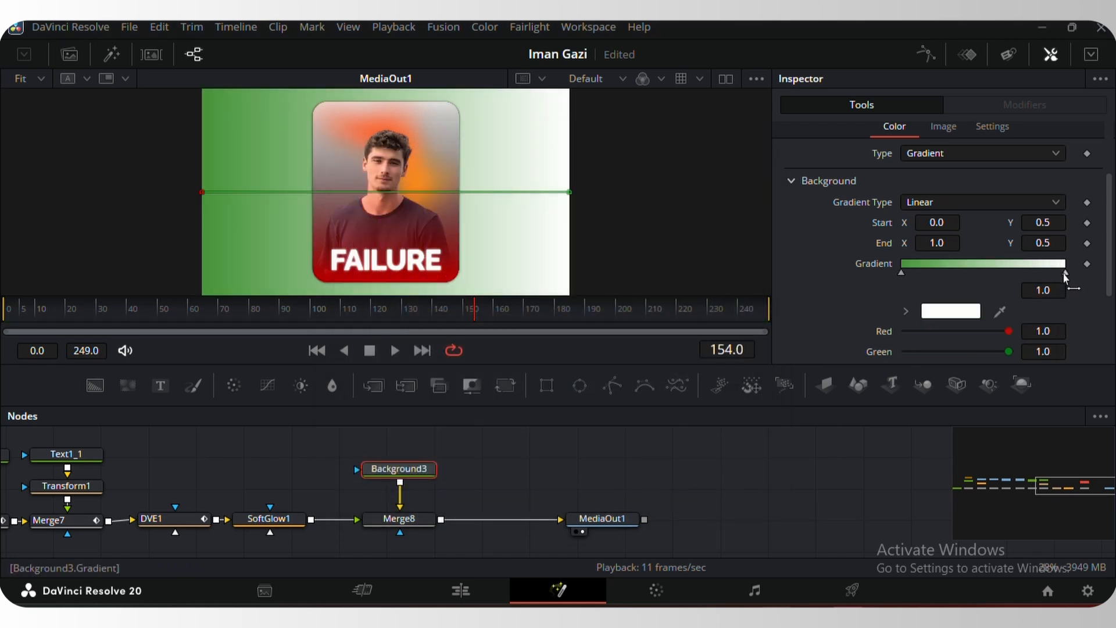
click(955, 316)
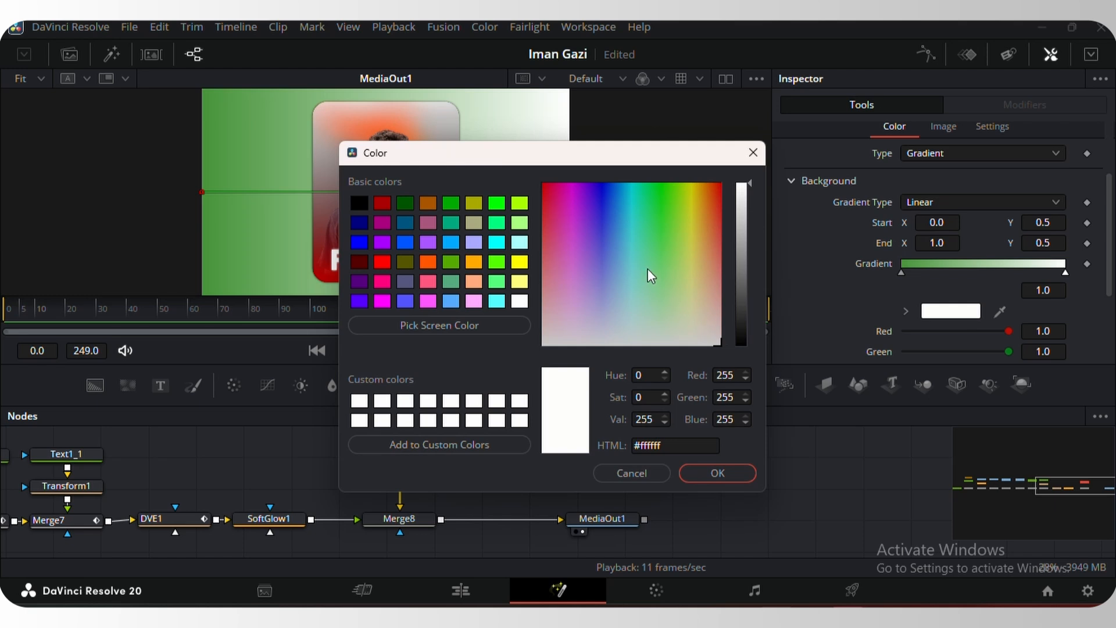
click(654, 233)
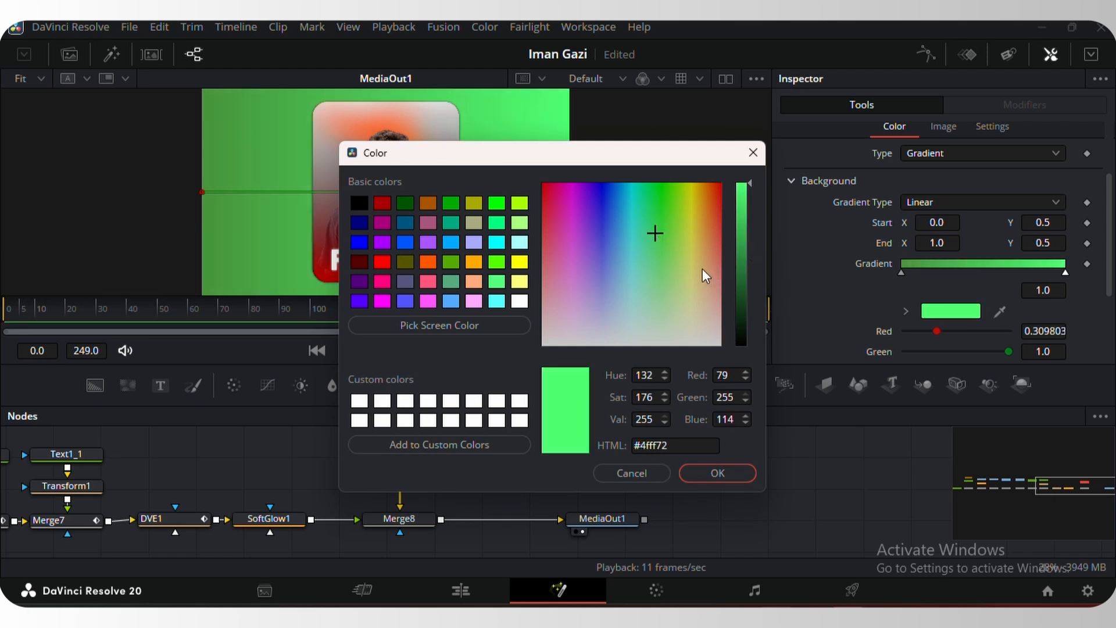
click(643, 229)
drag(642, 228, 651, 222)
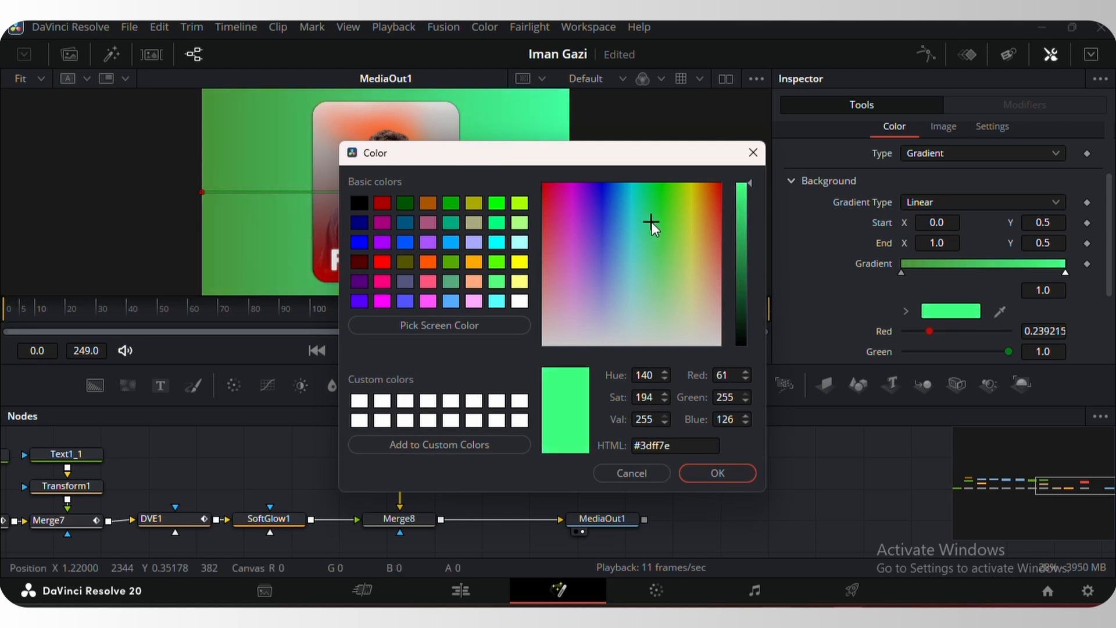
click(717, 473)
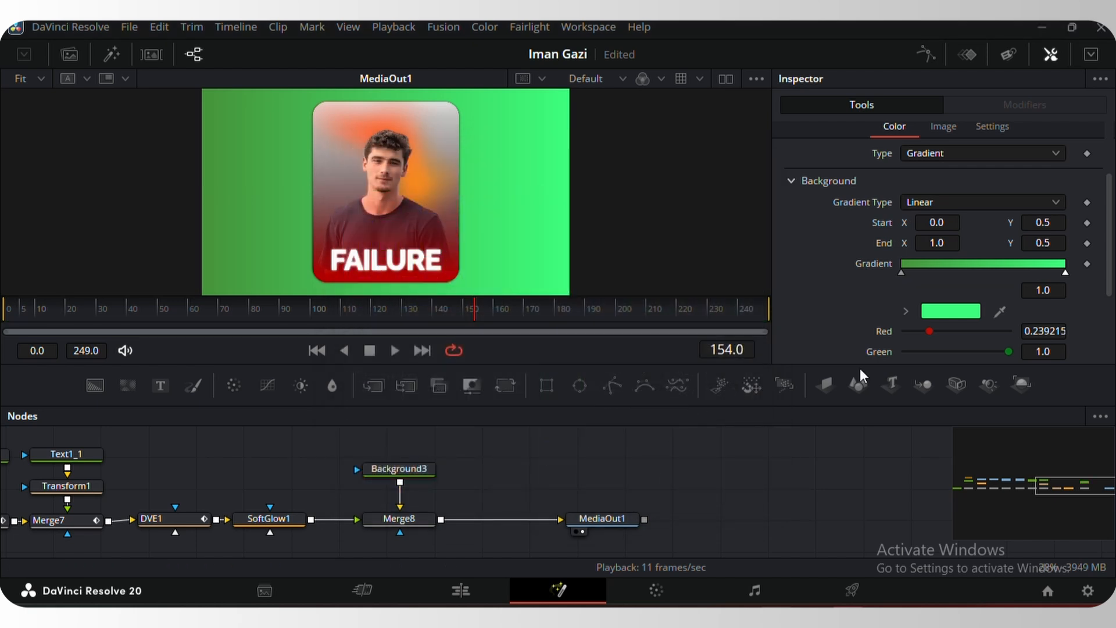
Change the end colour of Background3's gradient to pale mint #ceffec
click(974, 313)
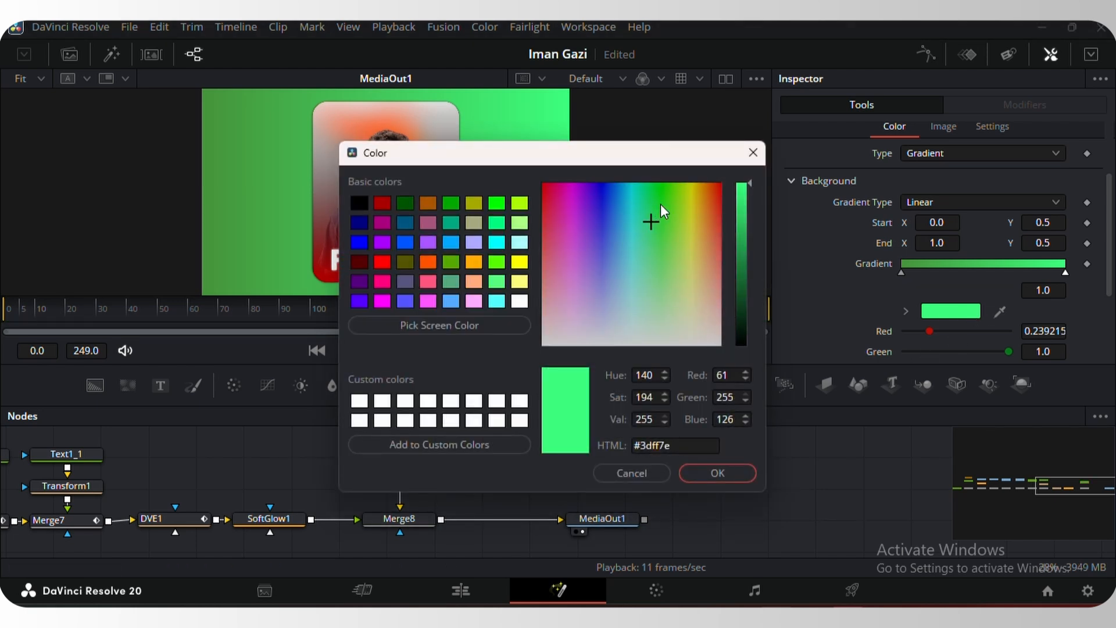
click(643, 315)
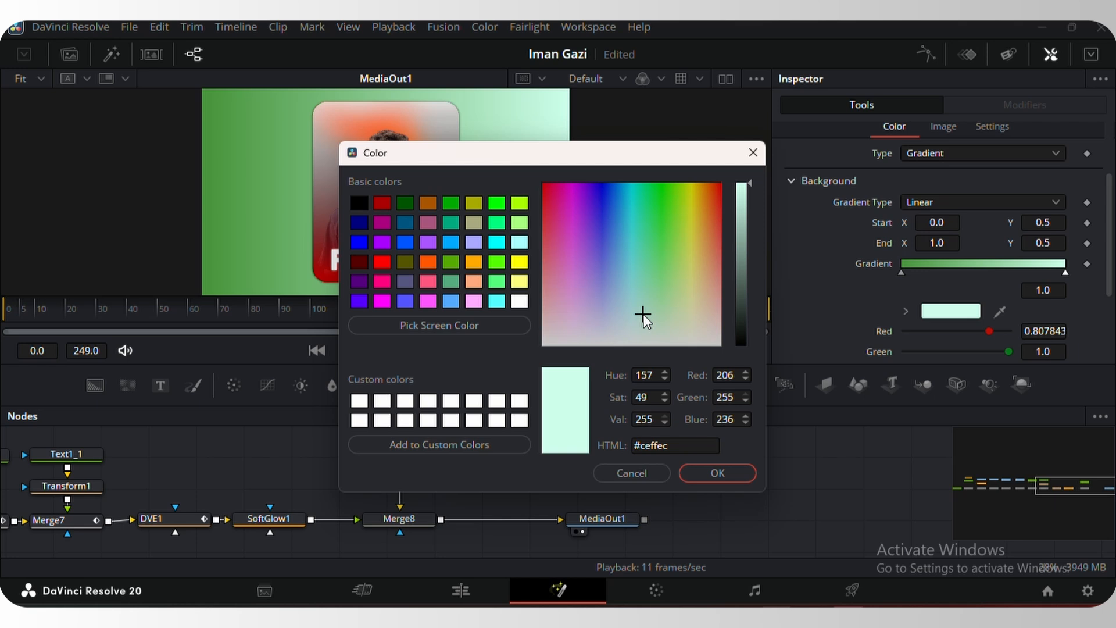
click(718, 473)
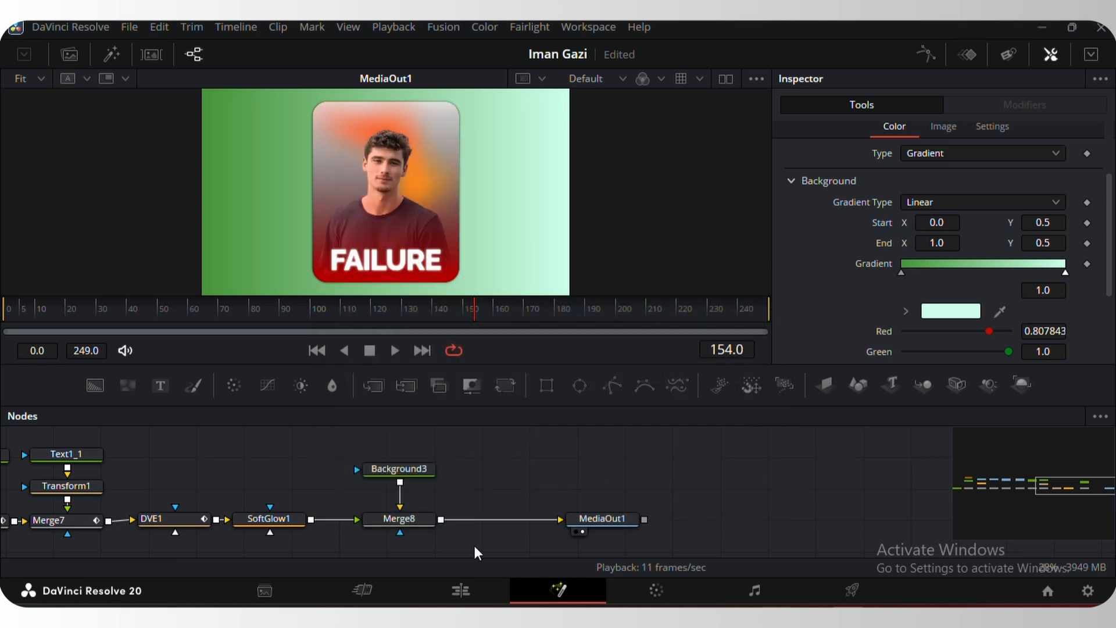
Return to the edit timeline and play the Fusion composition from its start to review the card animation
click(462, 589)
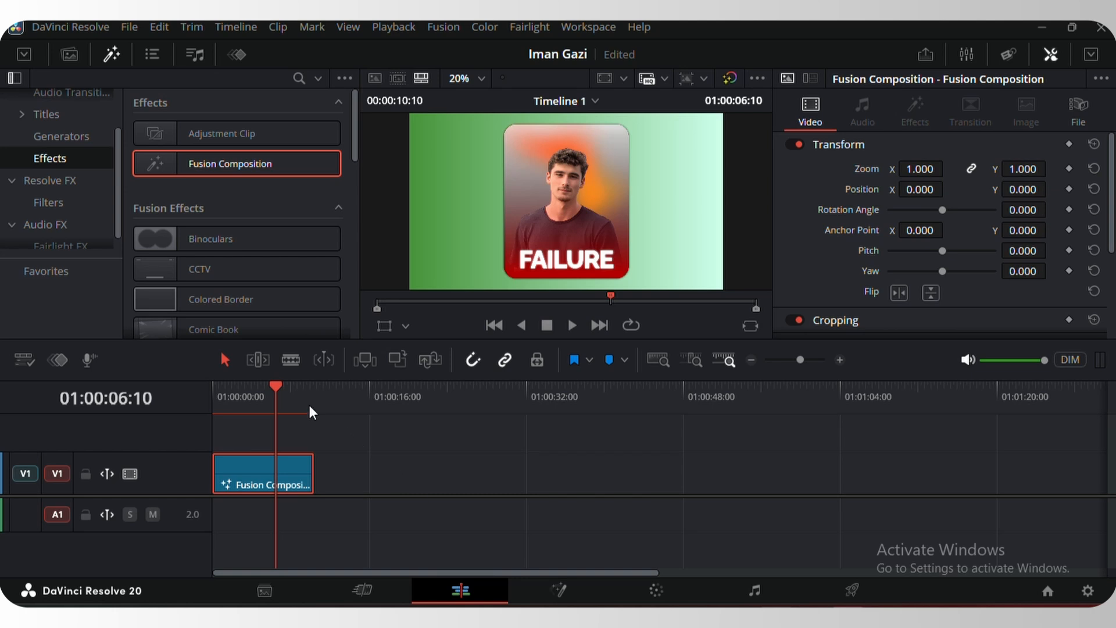
drag(276, 393, 189, 407)
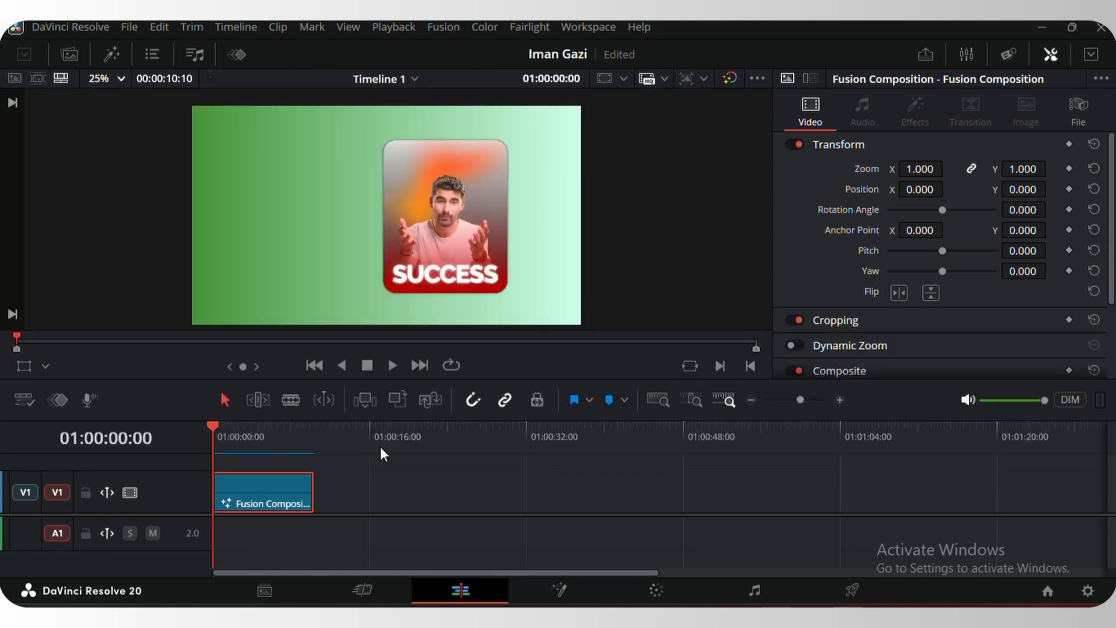
key(space)
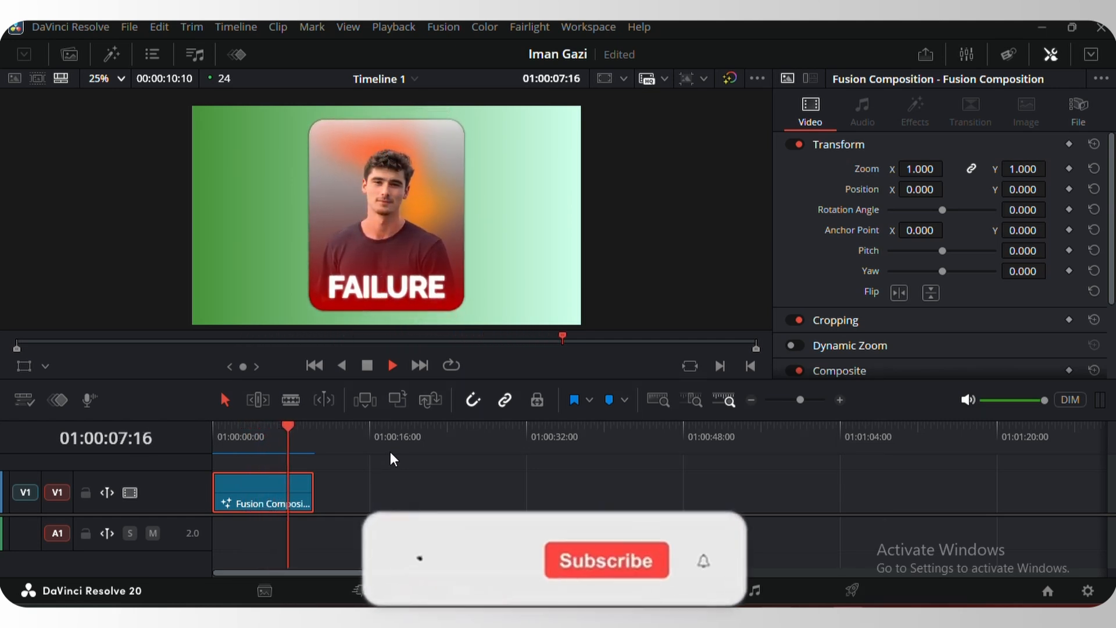
key(space)
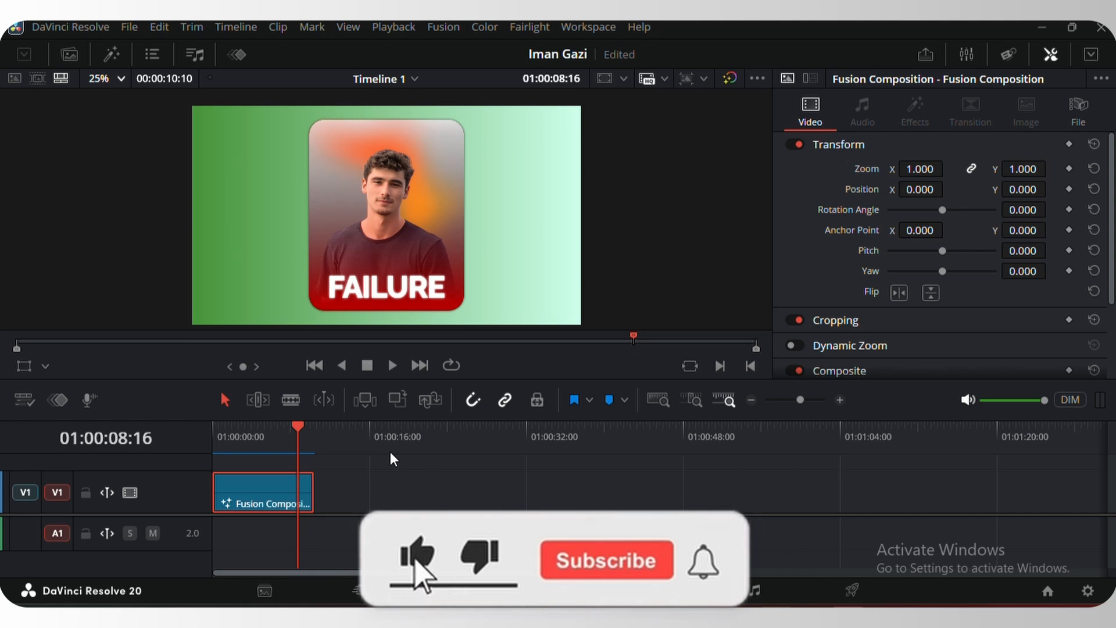